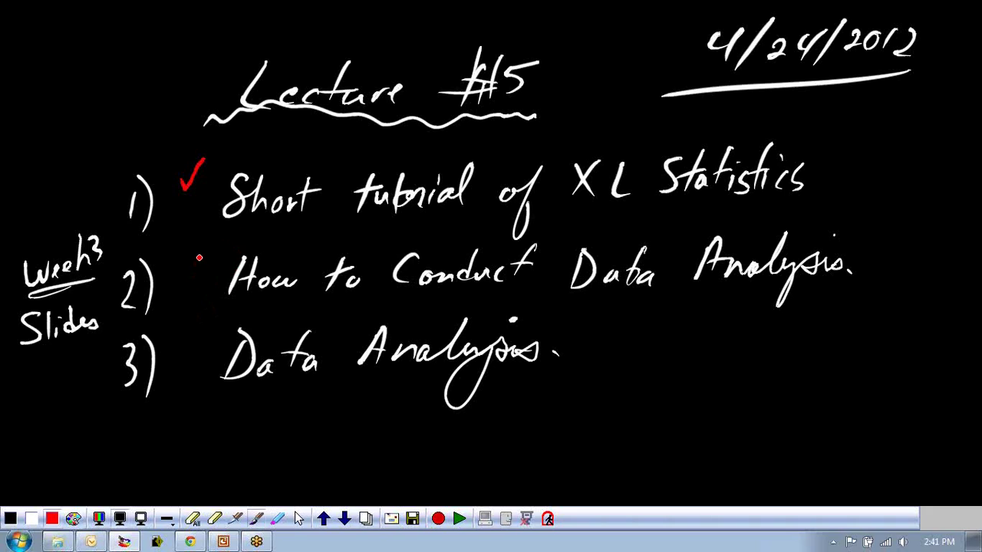
Add red check marks beside agenda items 2 and 3 and advance to a blank drawing page.
{"action": "left_click_drag", "start_coordinate": [182, 269], "coordinate": [201, 255]}
{"action": "left_click_drag", "start_coordinate": [185, 339], "coordinate": [204, 325]}
{"action": "mouse_move", "coordinate": [258, 543]}
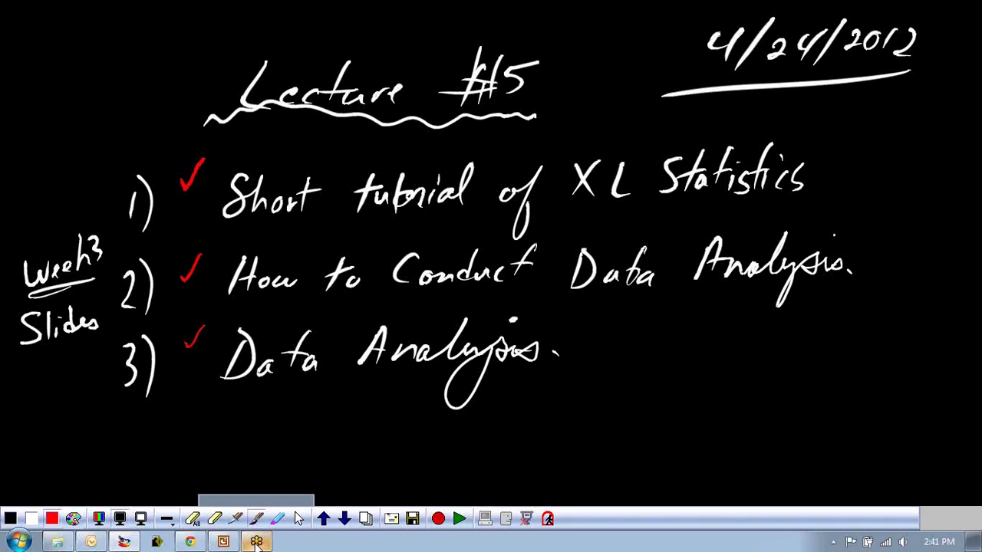
{"action": "left_click", "coordinate": [345, 519]}
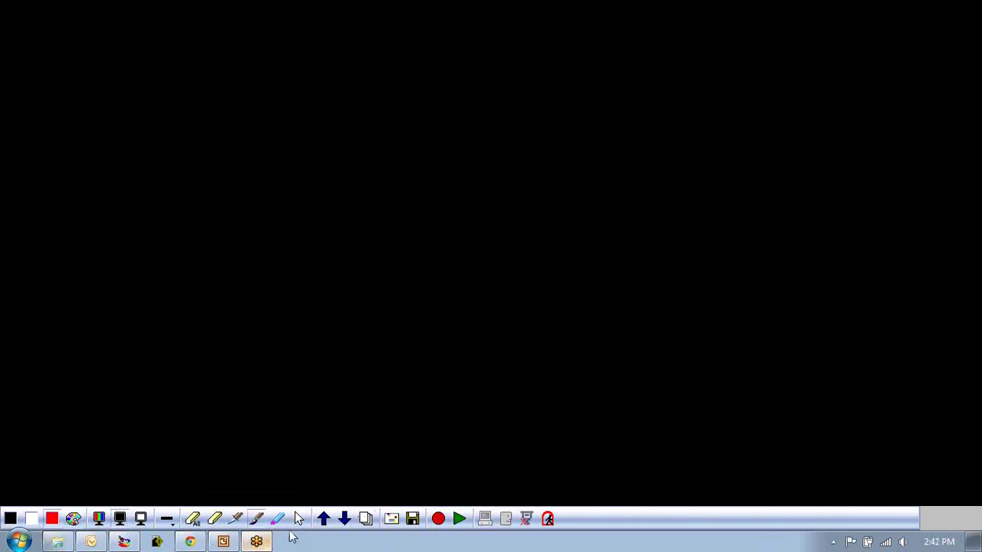
Leave the drawing page for the desktop and launch XLStatsXP with its macros enabled.
{"action": "right_click", "coordinate": [258, 543]}
{"action": "left_click", "coordinate": [256, 520]}
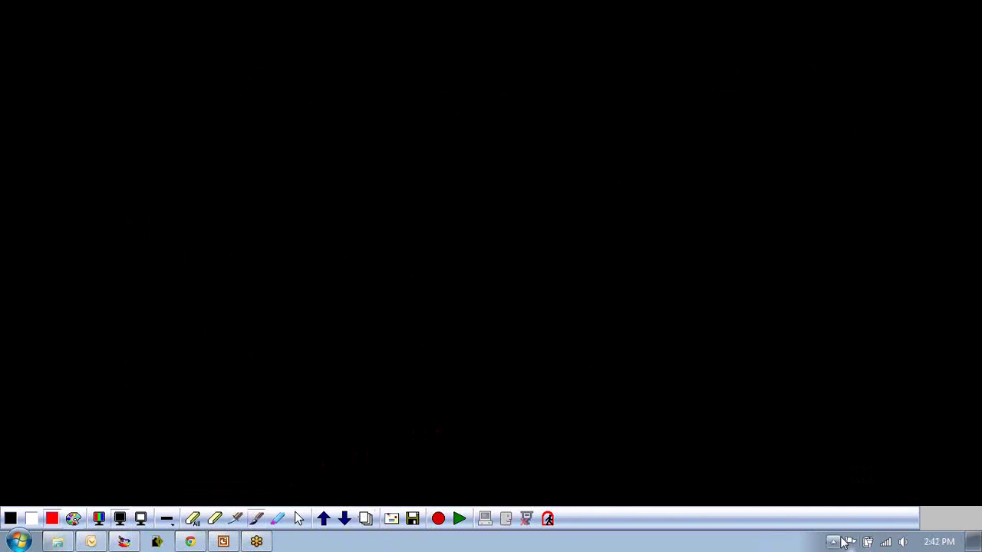
{"action": "left_click", "coordinate": [300, 520]}
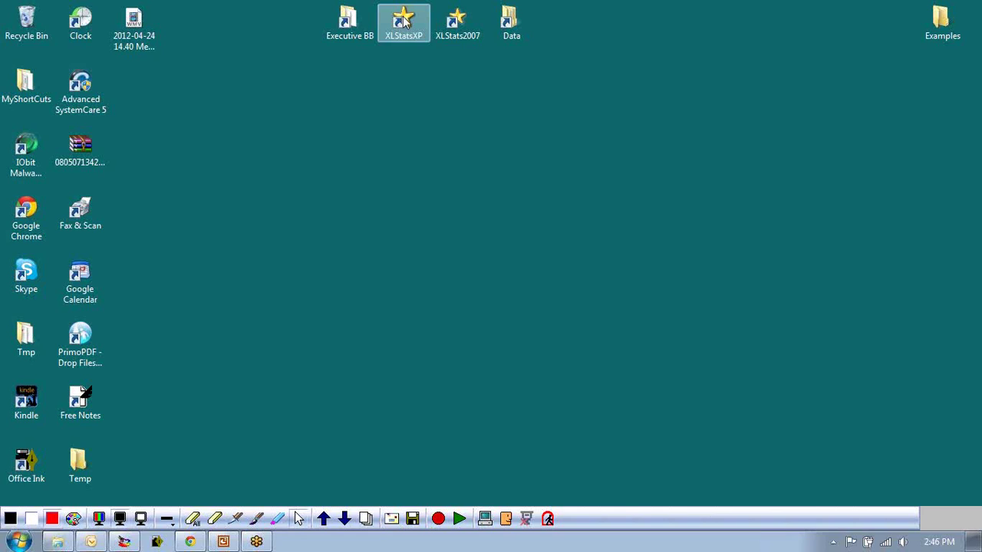
{"action": "double_click", "coordinate": [404, 21]}
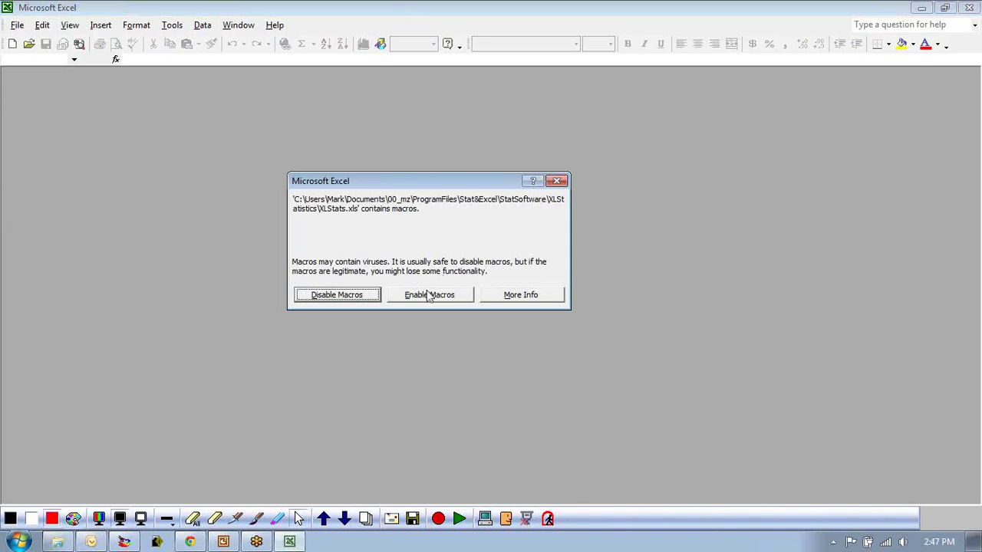
{"action": "left_click_drag", "start_coordinate": [401, 179], "coordinate": [483, 138]}
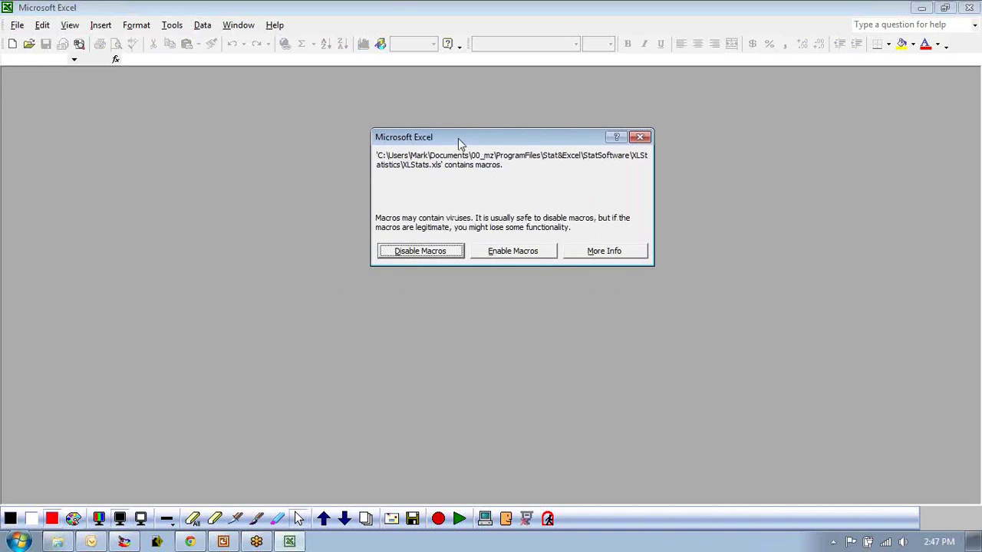
{"action": "left_click_drag", "start_coordinate": [459, 144], "coordinate": [458, 159]}
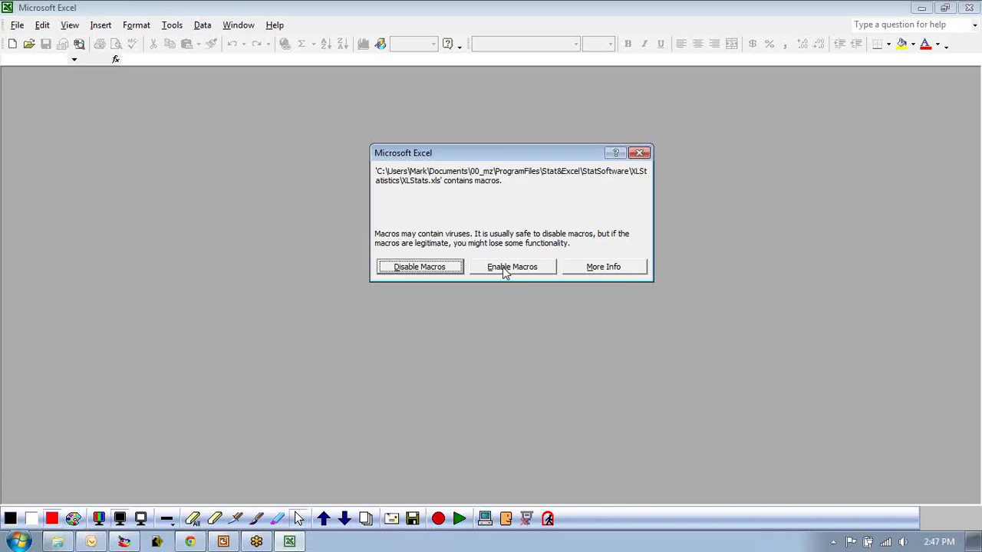
{"action": "left_click", "coordinate": [505, 273]}
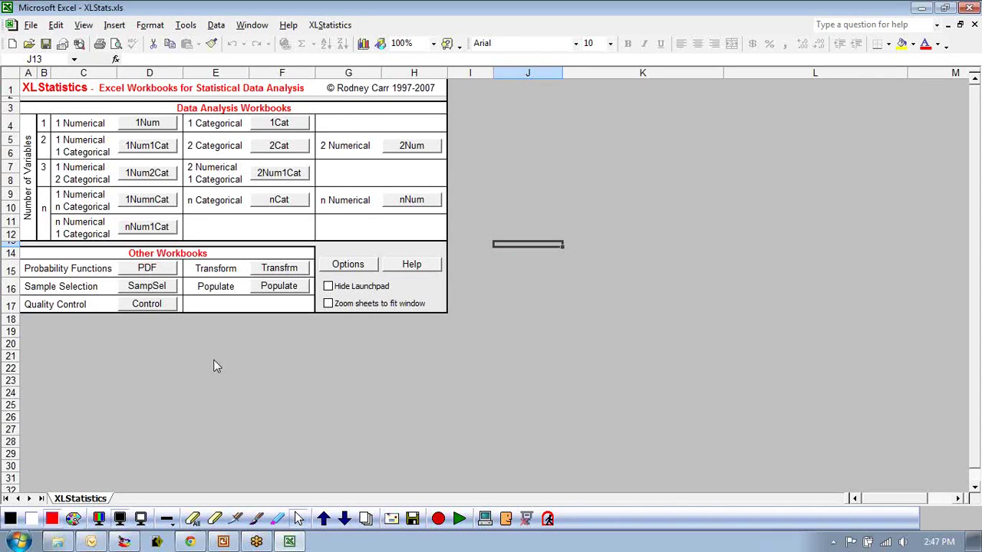
Look over the XLStatistics launchpad sheet and the matching list of analysis commands.
{"action": "left_click_drag", "start_coordinate": [459, 319], "coordinate": [11, 68]}
{"action": "left_click", "coordinate": [64, 92]}
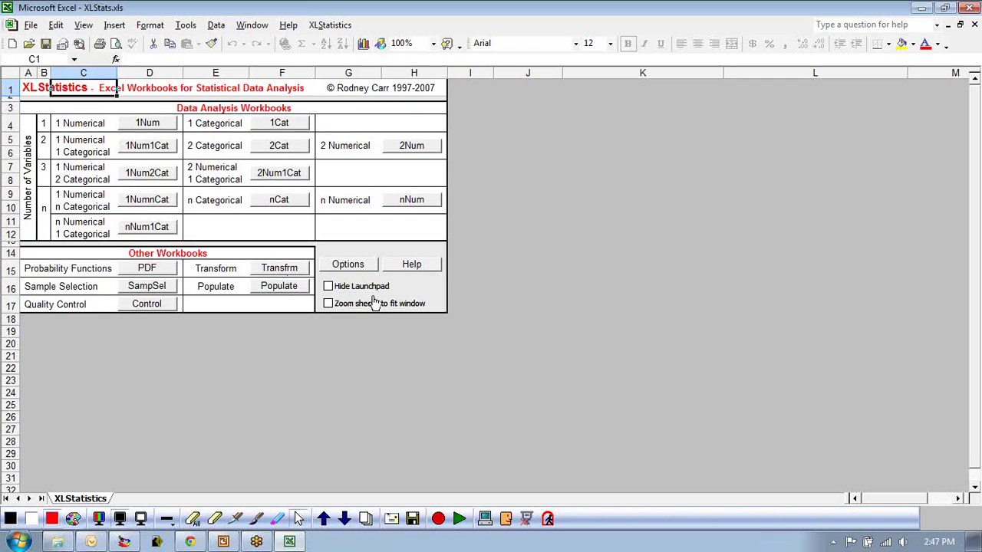
{"action": "left_click", "coordinate": [331, 27]}
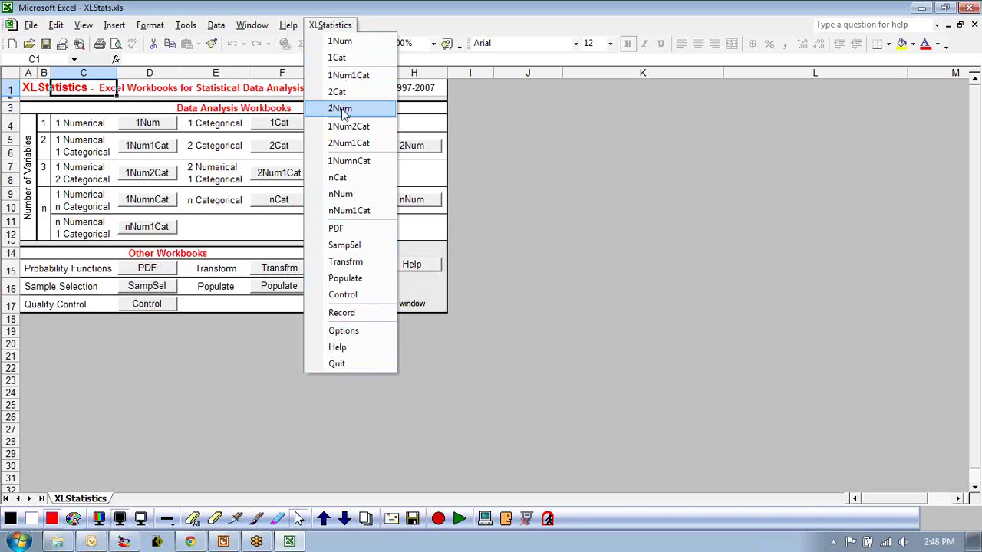
{"action": "left_click", "coordinate": [523, 127]}
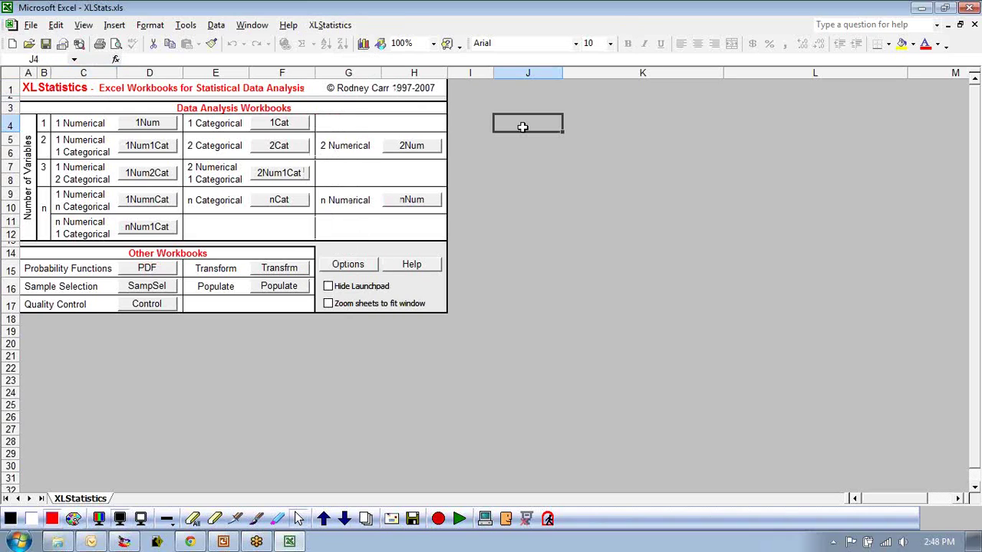
Try to open XLStats2007 directly from its desktop shortcut with macros enabled.
{"action": "left_click", "coordinate": [923, 10]}
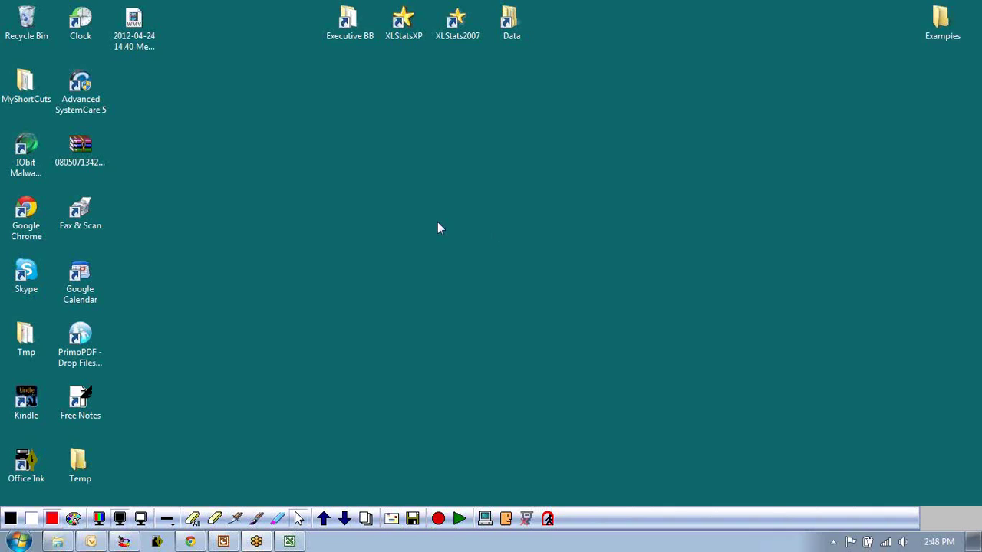
{"action": "double_click", "coordinate": [450, 27]}
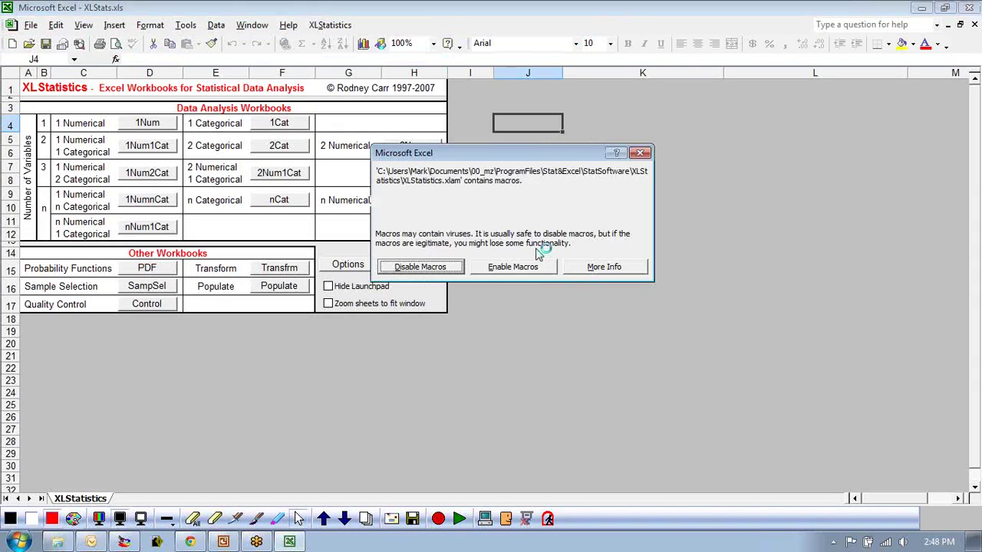
{"action": "left_click", "coordinate": [532, 267]}
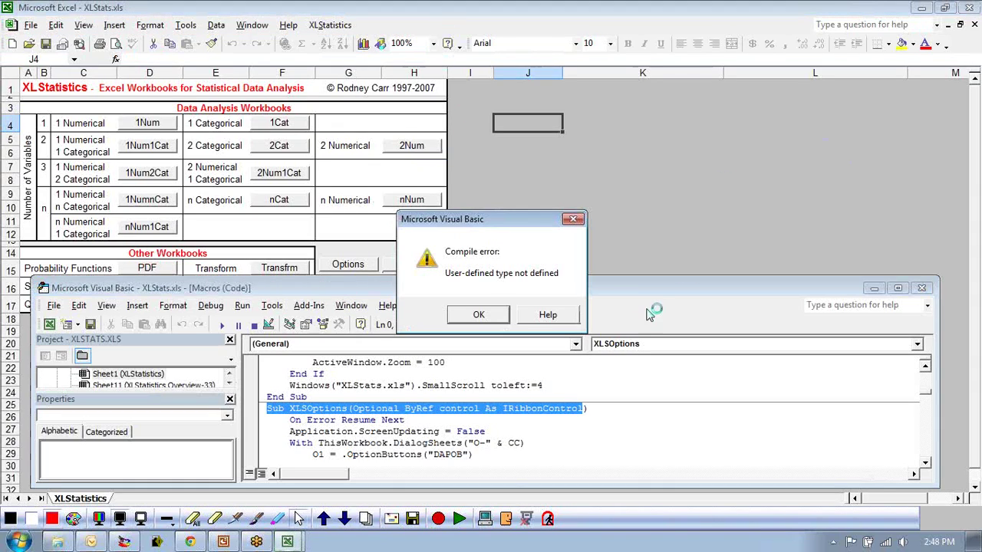
{"action": "left_click", "coordinate": [478, 316]}
{"action": "left_click", "coordinate": [922, 287]}
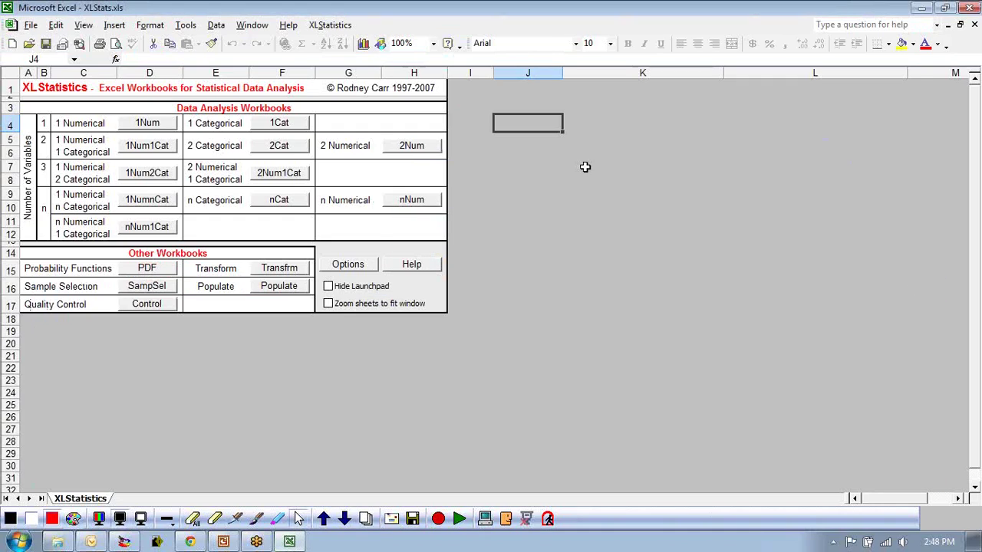
{"action": "left_click", "coordinate": [586, 166]}
Open the XLStats2007 desktop shortcut in Excel 2007 with macros enabled and display its XLStatistics commands.
{"action": "left_click", "coordinate": [922, 8]}
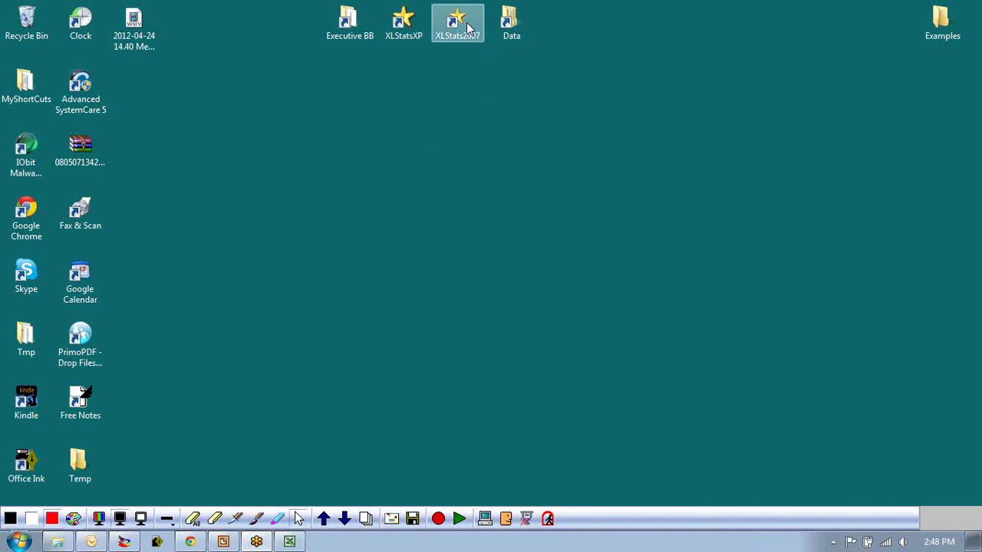
{"action": "right_click", "coordinate": [462, 19]}
{"action": "mouse_move", "coordinate": [514, 217]}
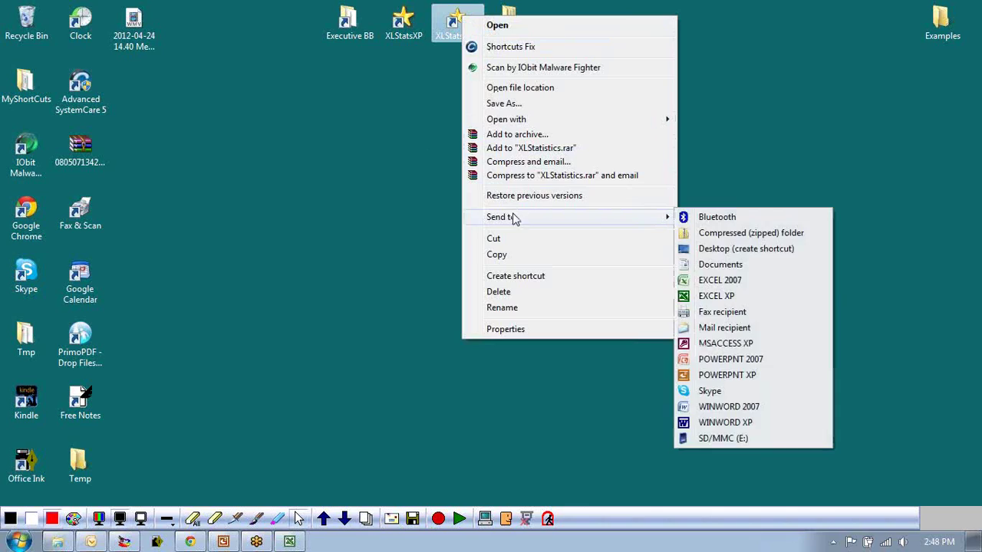
{"action": "left_click", "coordinate": [712, 280]}
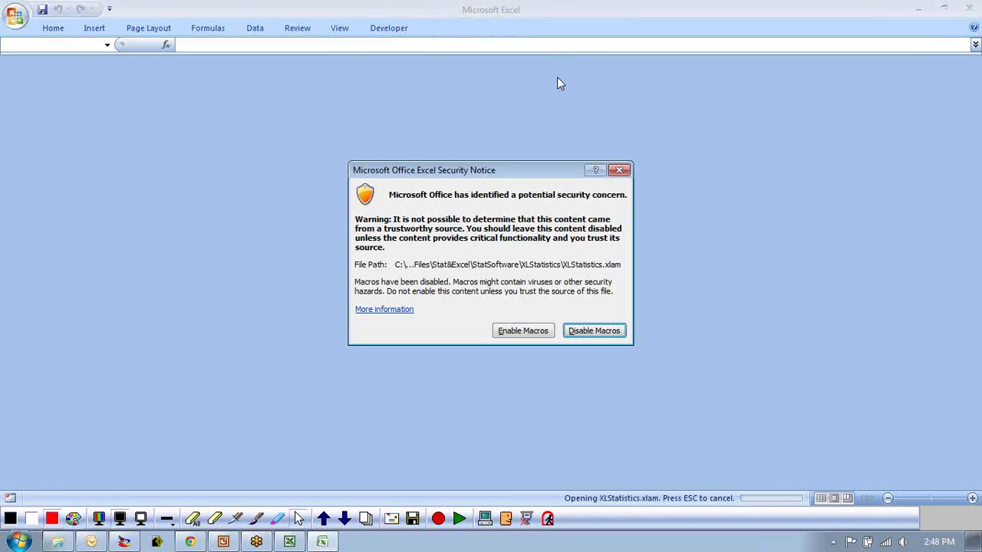
{"action": "left_click_drag", "start_coordinate": [486, 175], "coordinate": [452, 129]}
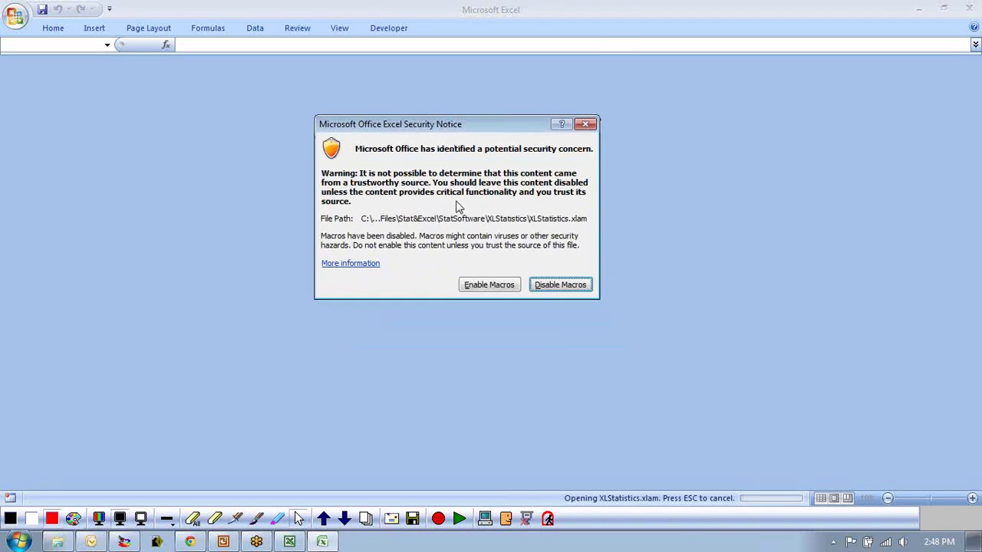
{"action": "left_click", "coordinate": [490, 284]}
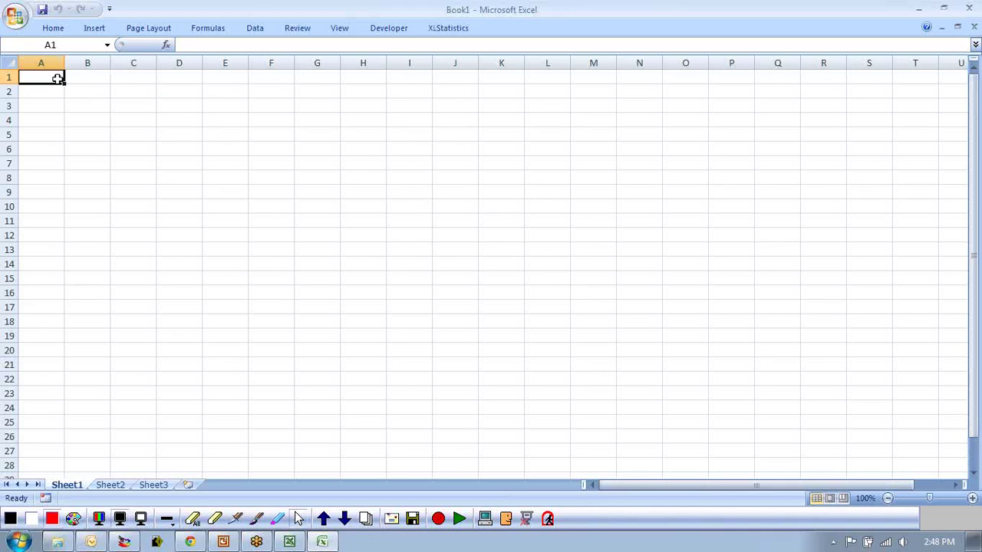
{"action": "left_click", "coordinate": [448, 31]}
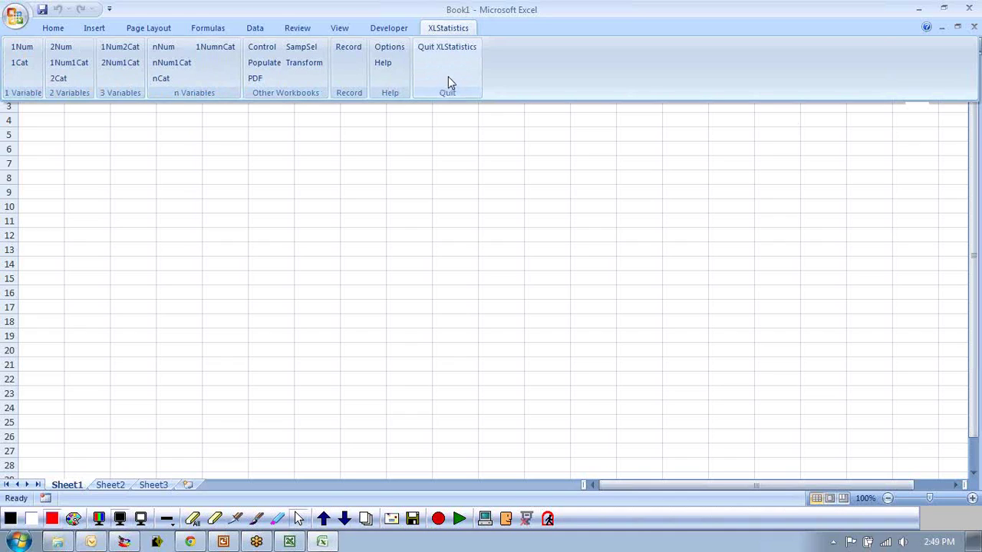
Return to the desktop and open Product Demand.xls from the "Data for Weeks 1 through 4" folder inside Data.
{"action": "left_click", "coordinate": [922, 9]}
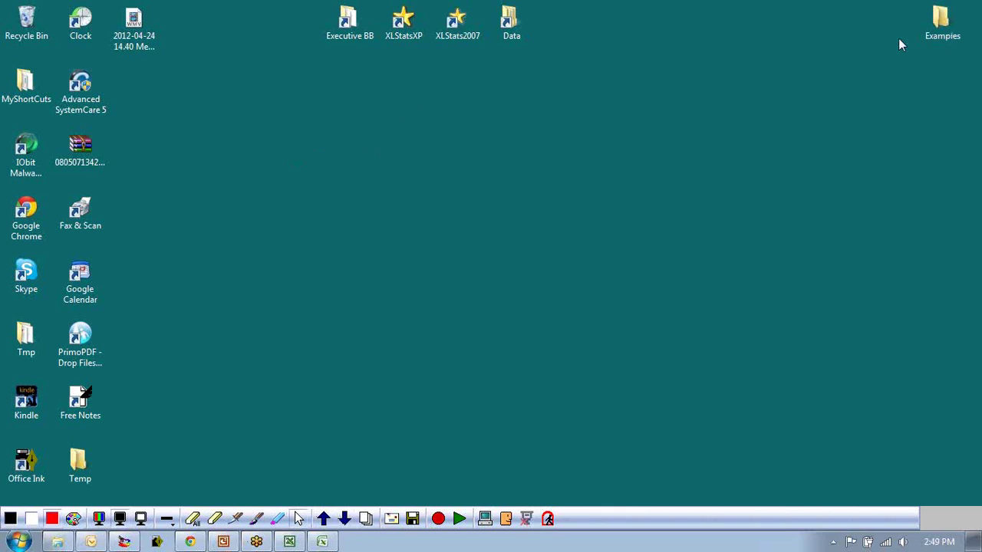
{"action": "left_click", "coordinate": [290, 542]}
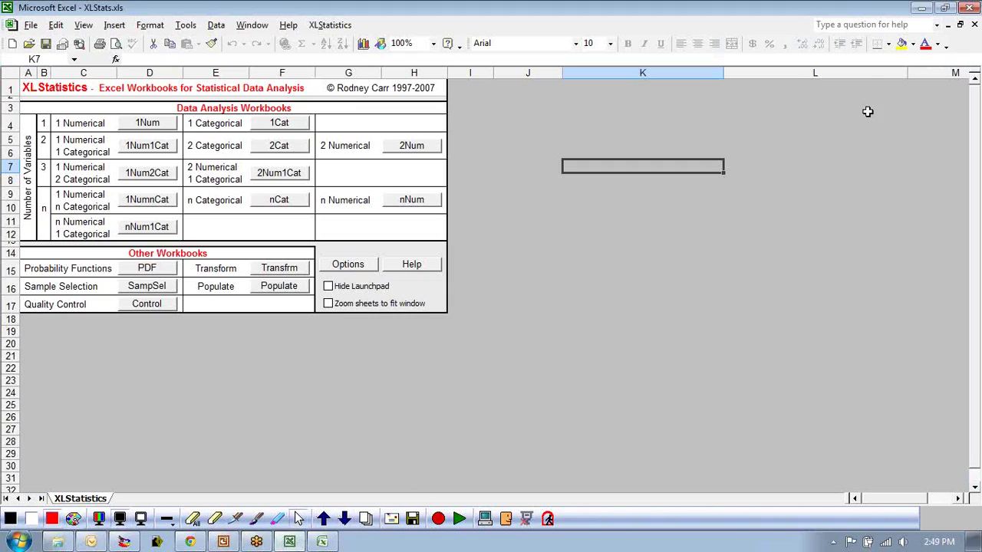
{"action": "left_click", "coordinate": [920, 11]}
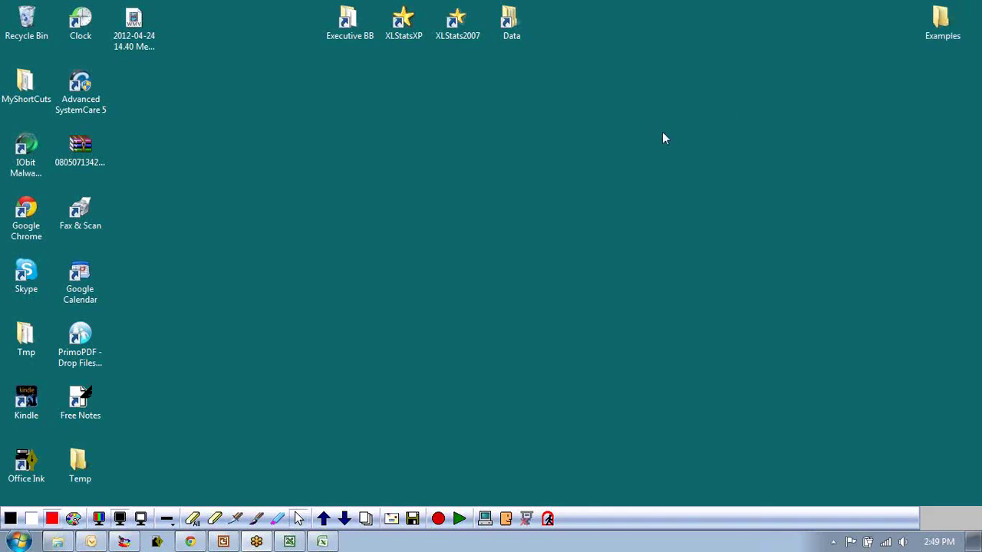
{"action": "double_click", "coordinate": [509, 23]}
{"action": "double_click", "coordinate": [449, 148]}
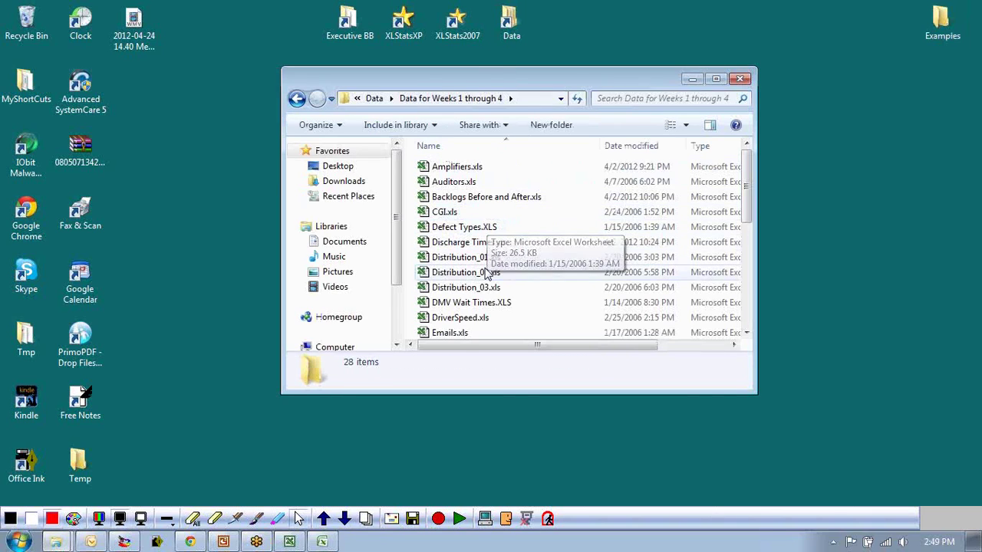
{"action": "scroll", "coordinate": [536, 293], "scroll_direction": "down", "scroll_amount": 5}
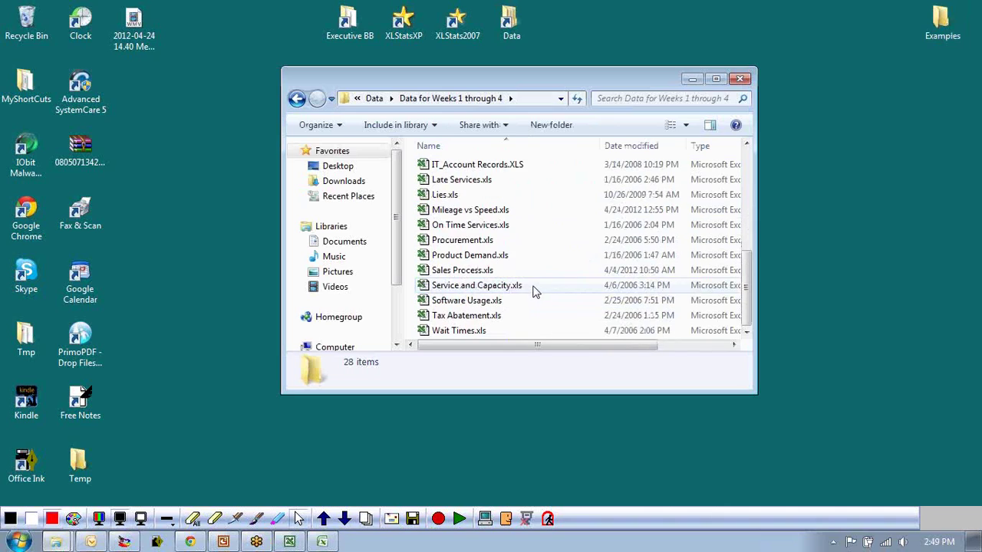
{"action": "double_click", "coordinate": [459, 256]}
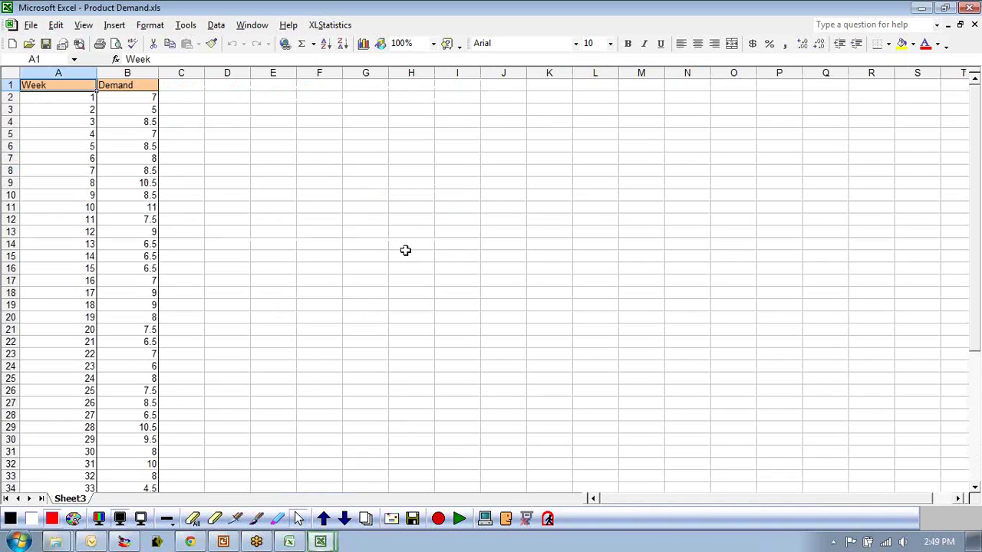
Examine the Week and Demand columns of the product demand sheet.
{"action": "left_click", "coordinate": [195, 185]}
{"action": "left_click_drag", "start_coordinate": [35, 89], "coordinate": [68, 99]}
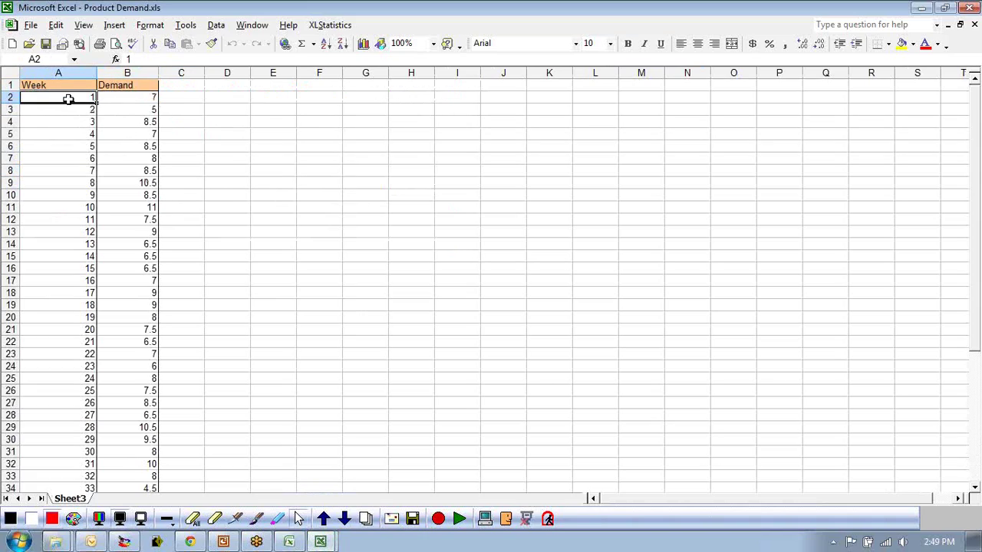
{"action": "left_click", "coordinate": [131, 99]}
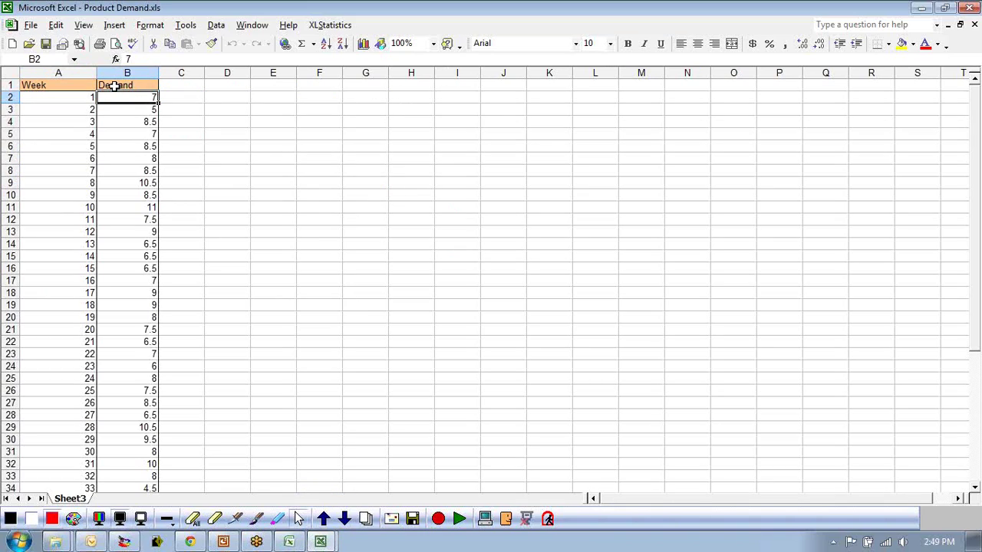
{"action": "left_click_drag", "start_coordinate": [365, 197], "coordinate": [365, 203]}
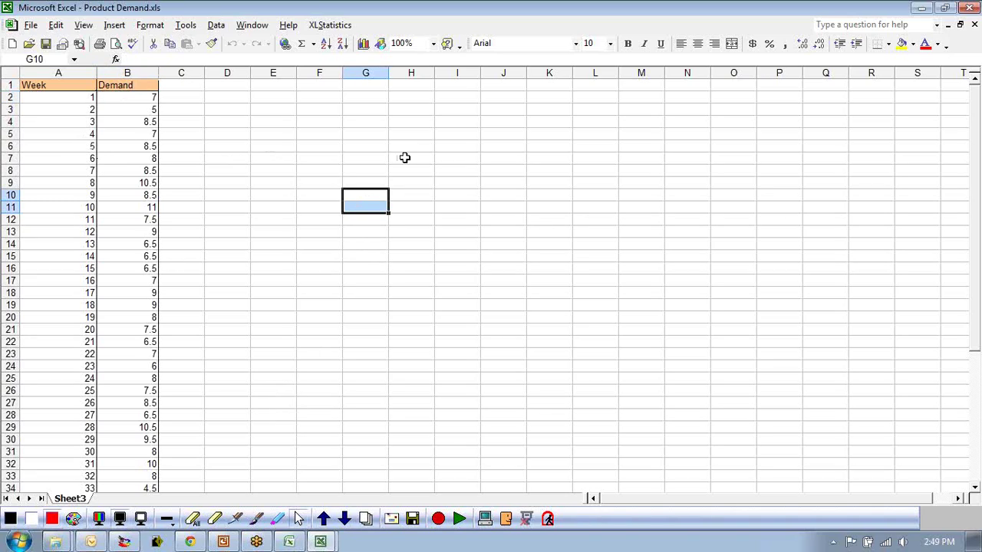
Select the full Week and Demand data including headers and run the XLStatistics 1Num analysis on it.
{"action": "left_click", "coordinate": [46, 85]}
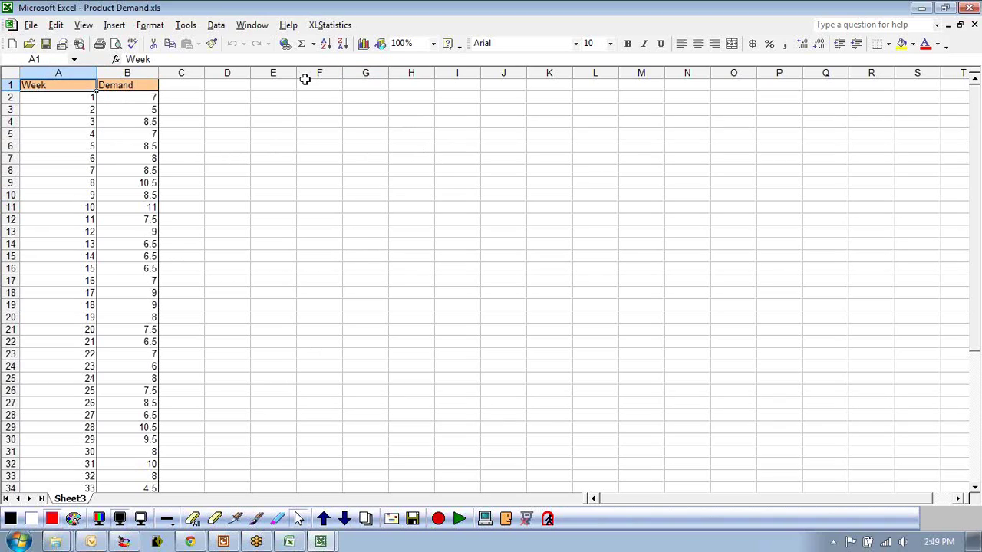
{"action": "key", "text": "ctrl+shift+Down"}
{"action": "scroll", "coordinate": [145, 122], "scroll_direction": "up", "scroll_amount": 5}
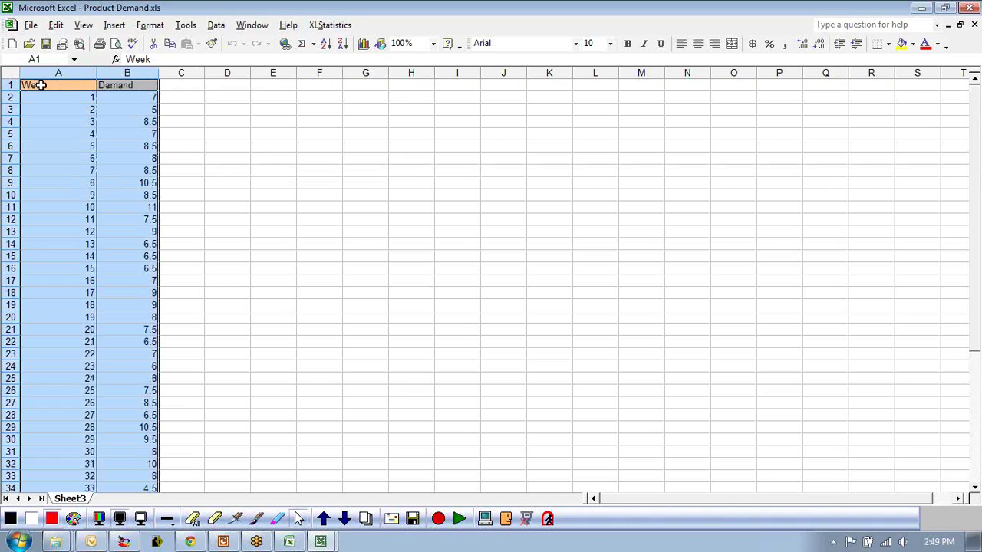
{"action": "left_click", "coordinate": [329, 26]}
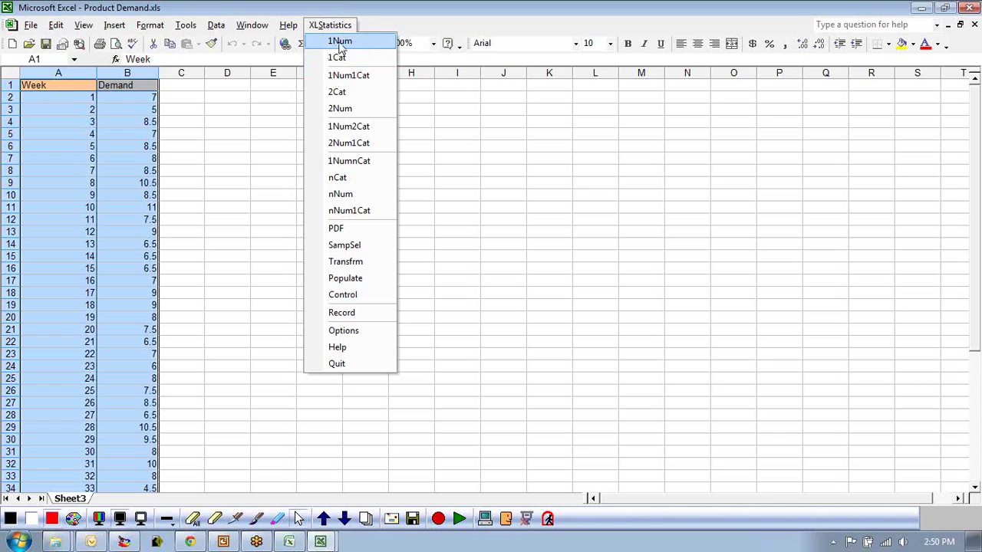
{"action": "left_click", "coordinate": [340, 42]}
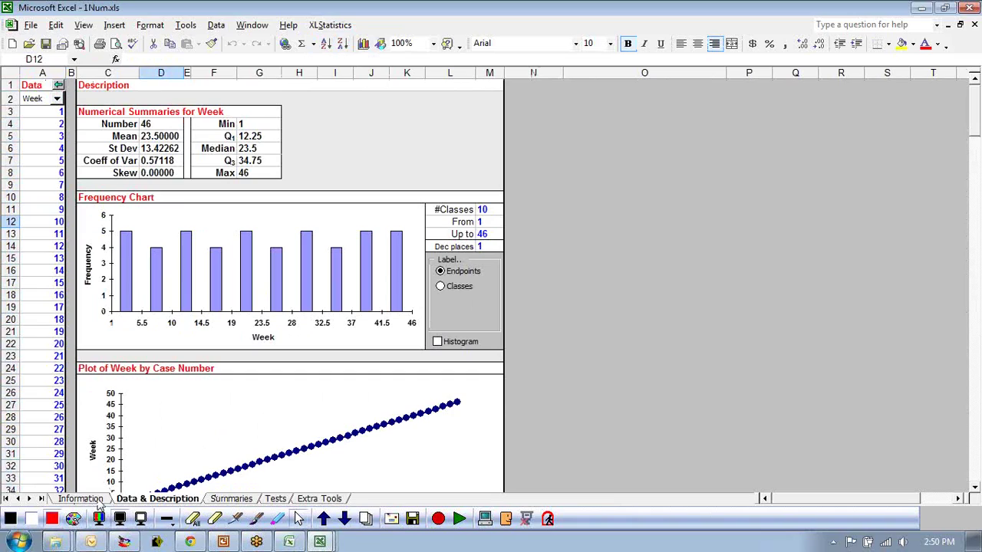
{"action": "left_click", "coordinate": [330, 25]}
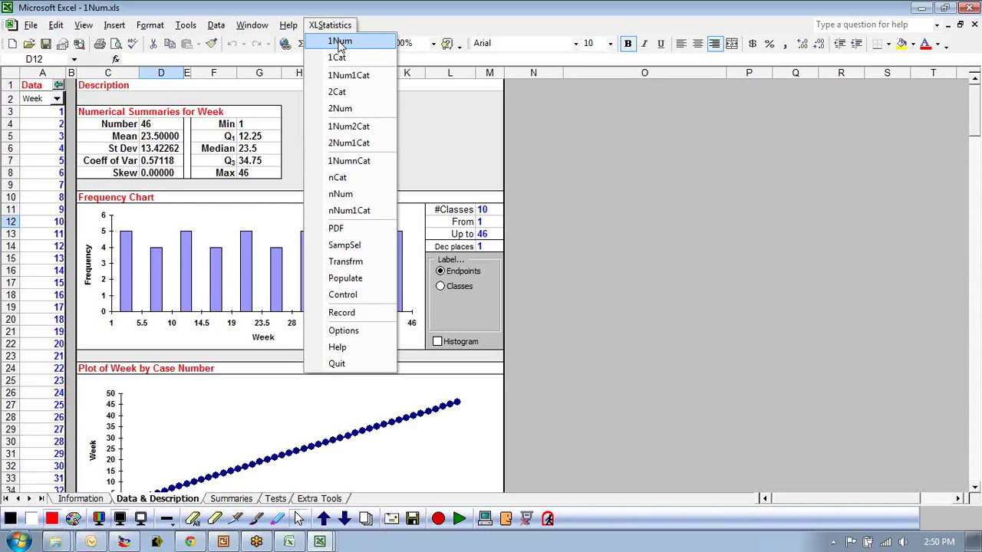
{"action": "left_click", "coordinate": [338, 25]}
{"action": "left_click", "coordinate": [655, 204]}
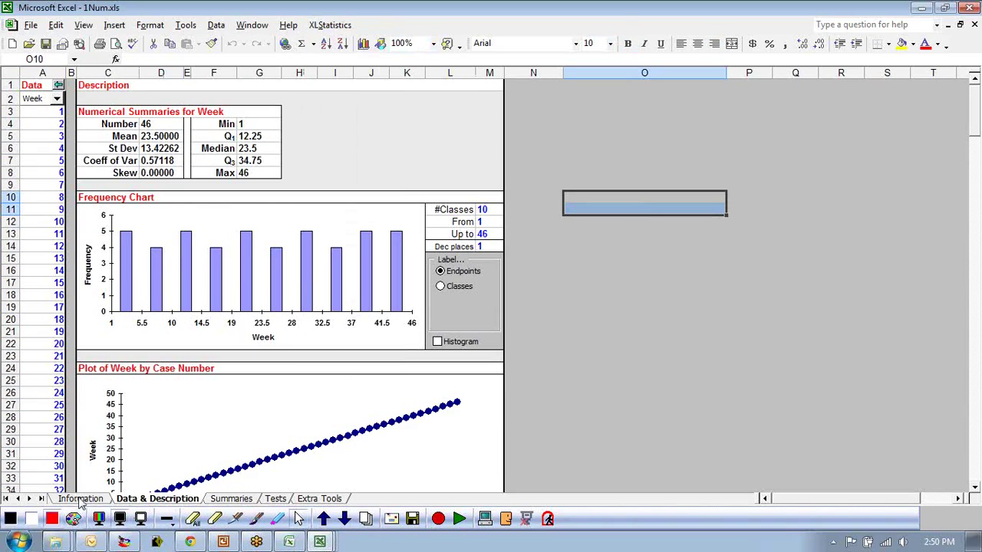
Look through the Information and Summaries sheets of the 1Num workbook and return to the Data & Description sheet.
{"action": "left_click", "coordinate": [80, 499]}
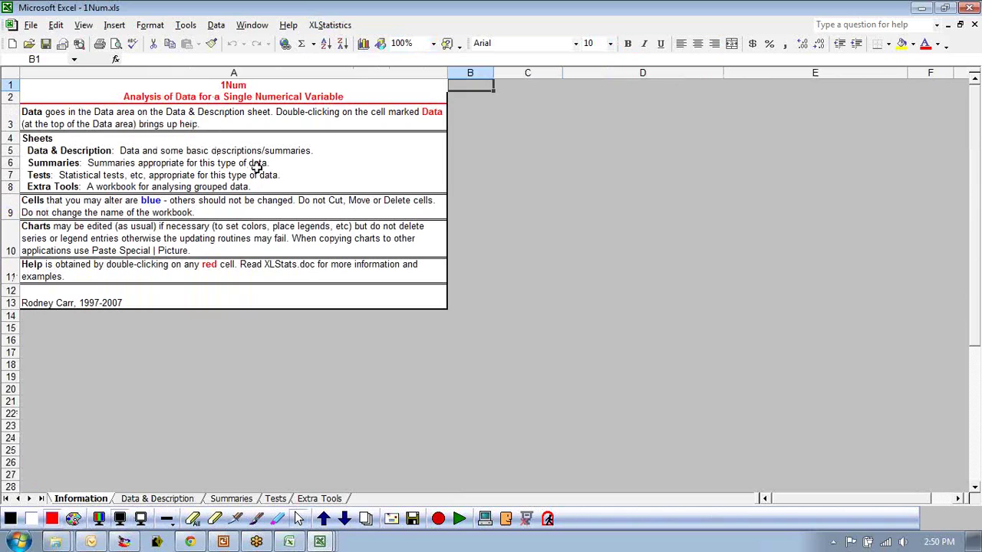
{"action": "left_click", "coordinate": [143, 500]}
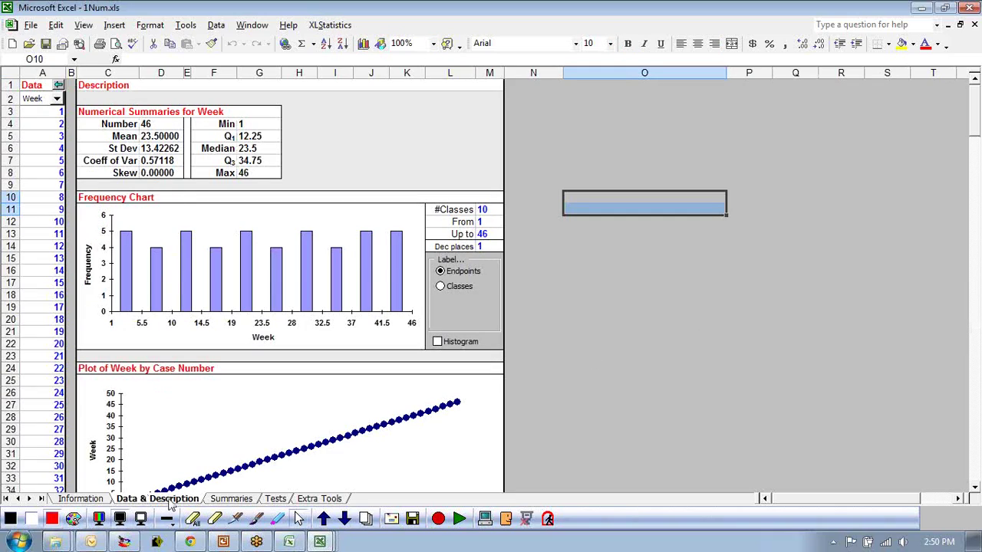
{"action": "left_click", "coordinate": [232, 499]}
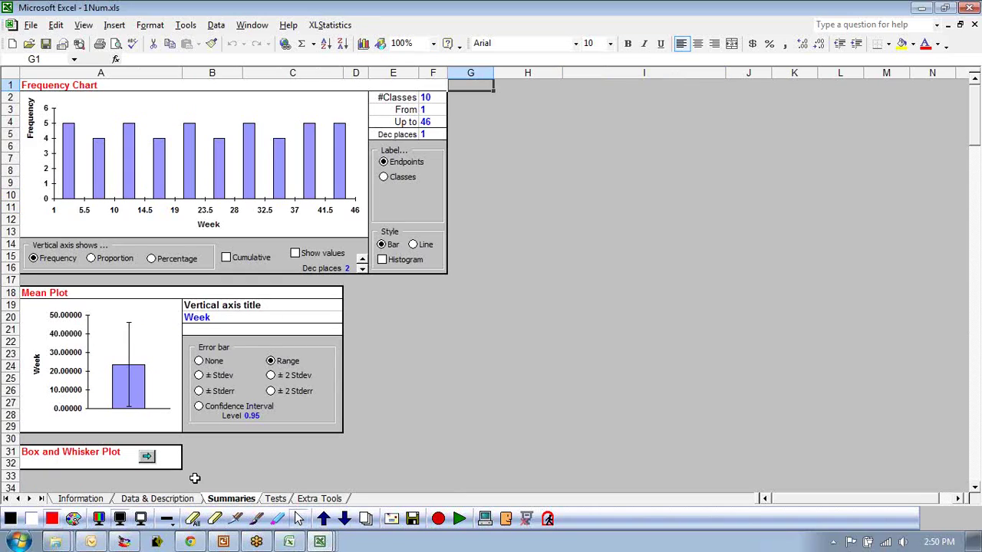
{"action": "left_click", "coordinate": [169, 499]}
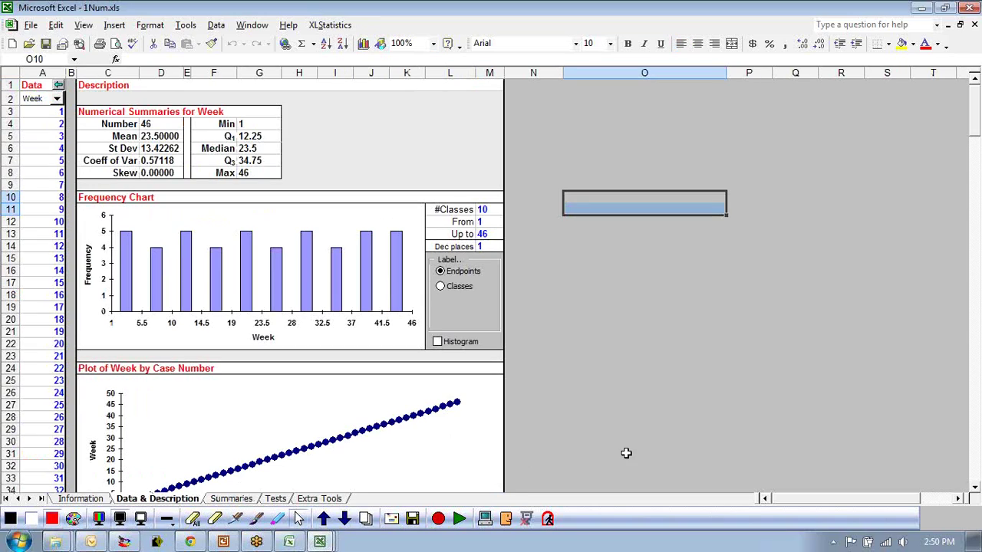
Switch the analysed variable on the Data & Description sheet from Week to Demand.
{"action": "left_click", "coordinate": [59, 101]}
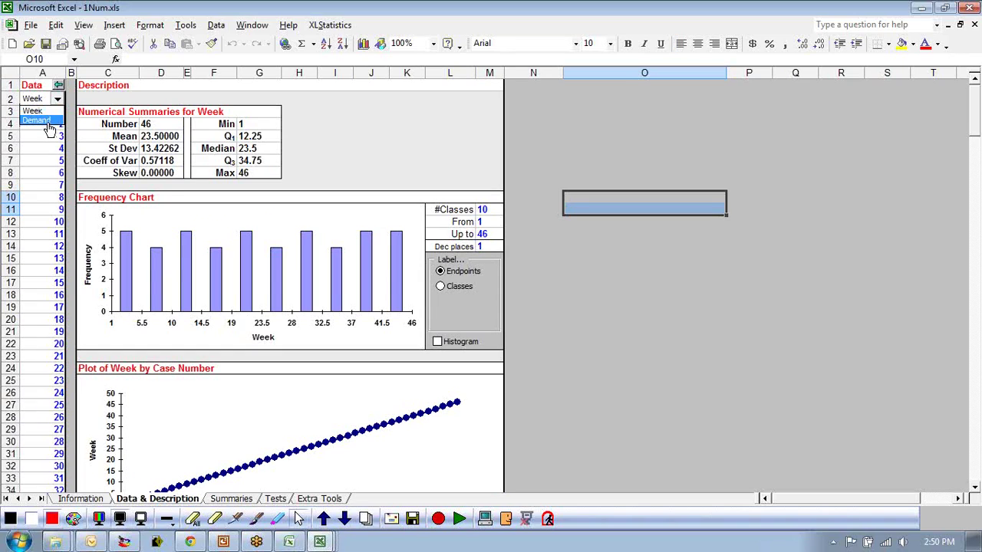
{"action": "left_click", "coordinate": [59, 100]}
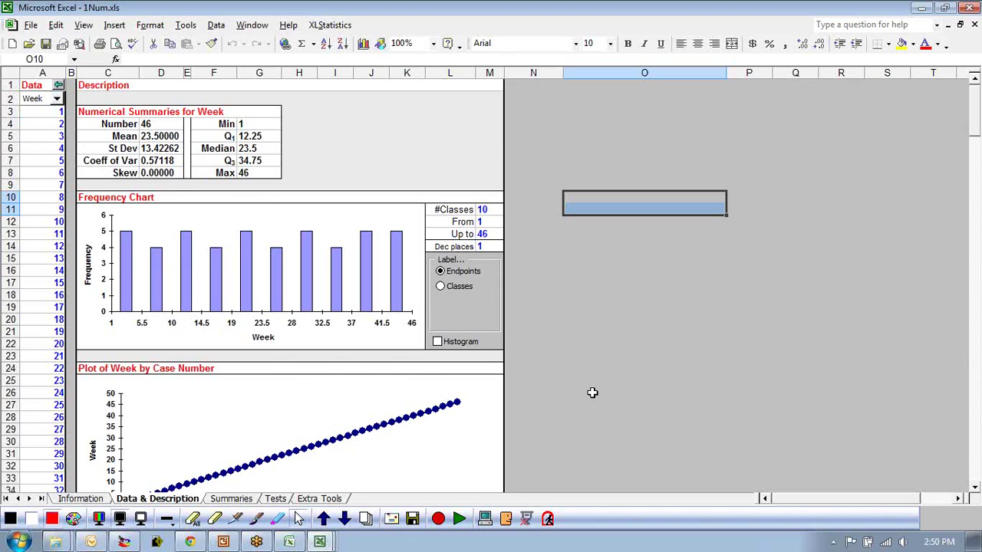
{"action": "scroll", "coordinate": [592, 391], "scroll_direction": "down", "scroll_amount": 2}
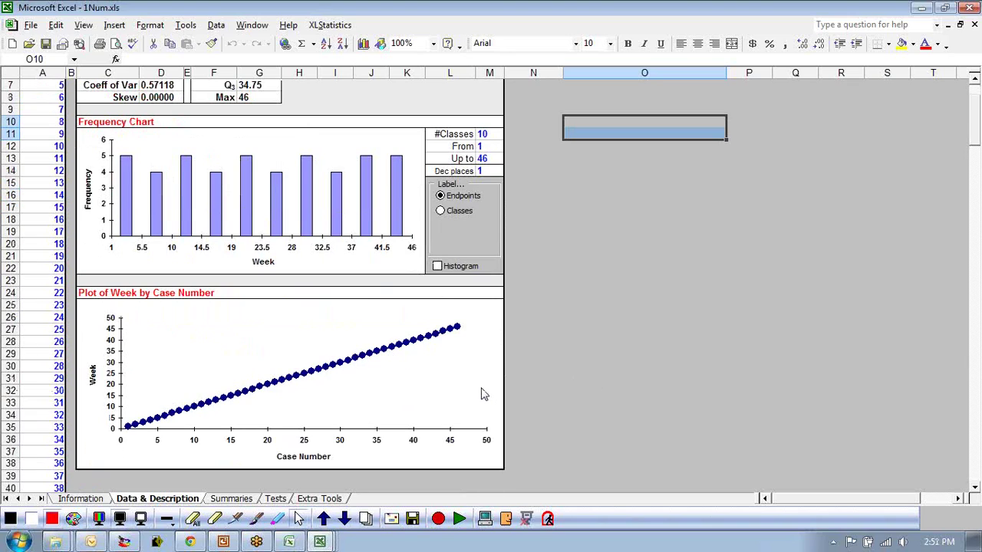
{"action": "scroll", "coordinate": [484, 395], "scroll_direction": "up", "scroll_amount": 2}
{"action": "left_click", "coordinate": [58, 100]}
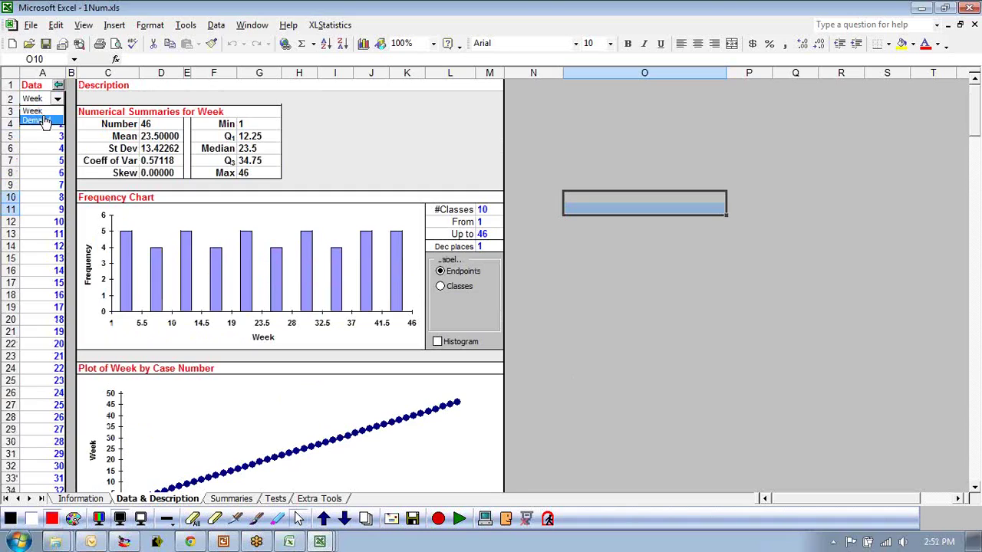
{"action": "left_click", "coordinate": [35, 121]}
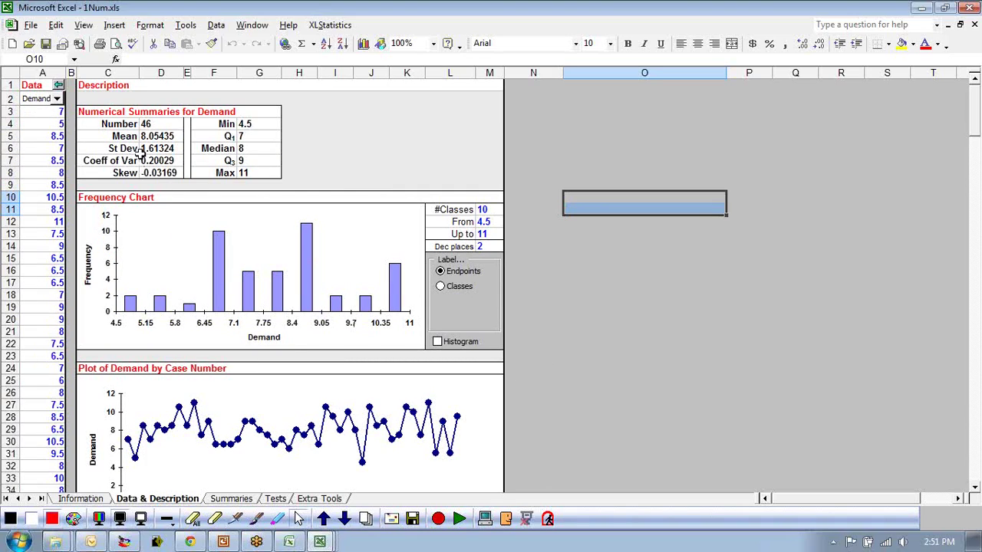
Examine the numerical summaries for Demand, including count, mean, standard deviation, coefficient of variation, skew, minimum and first quartile.
{"action": "left_click_drag", "start_coordinate": [123, 124], "coordinate": [176, 124]}
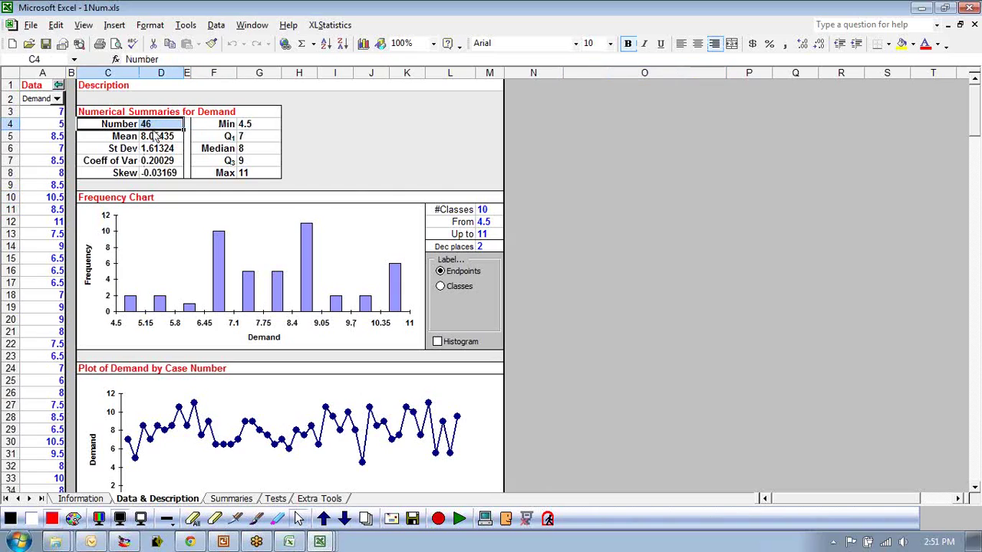
{"action": "left_click", "coordinate": [147, 124]}
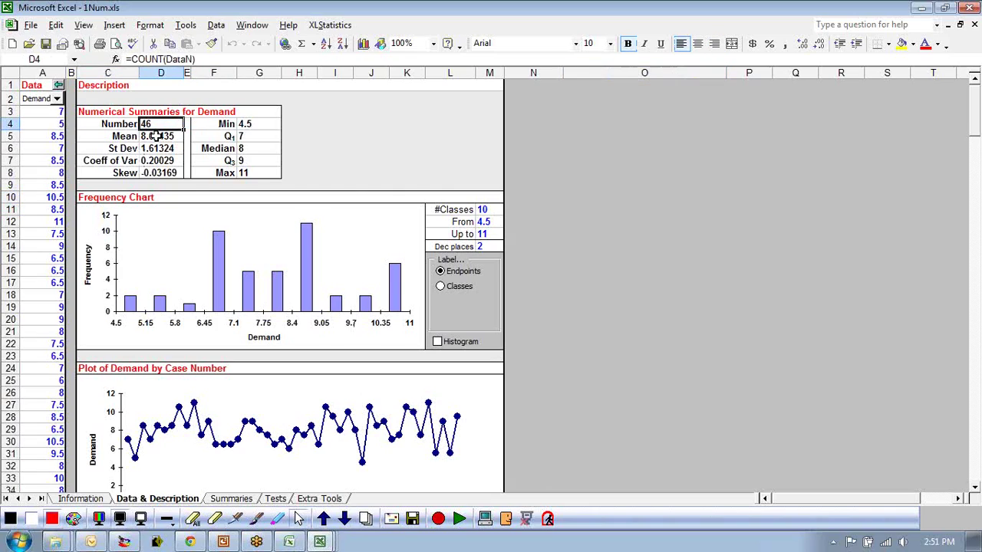
{"action": "left_click", "coordinate": [156, 135]}
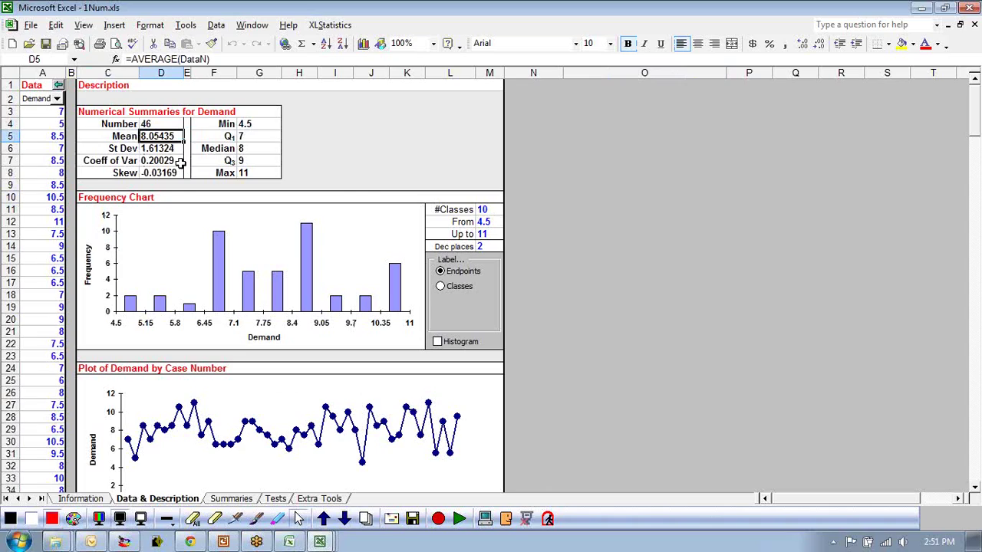
{"action": "left_click", "coordinate": [158, 149]}
{"action": "left_click", "coordinate": [167, 164]}
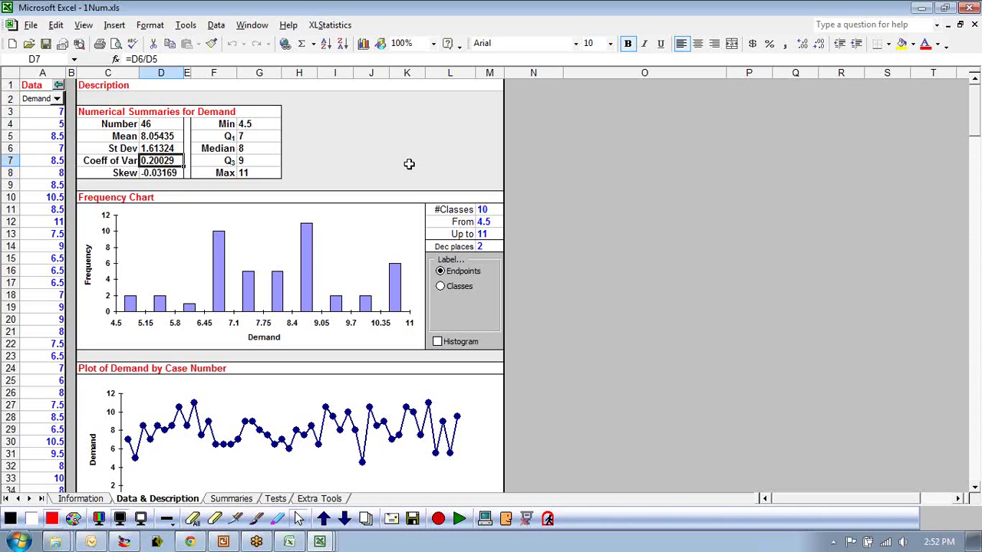
{"action": "left_click", "coordinate": [157, 174]}
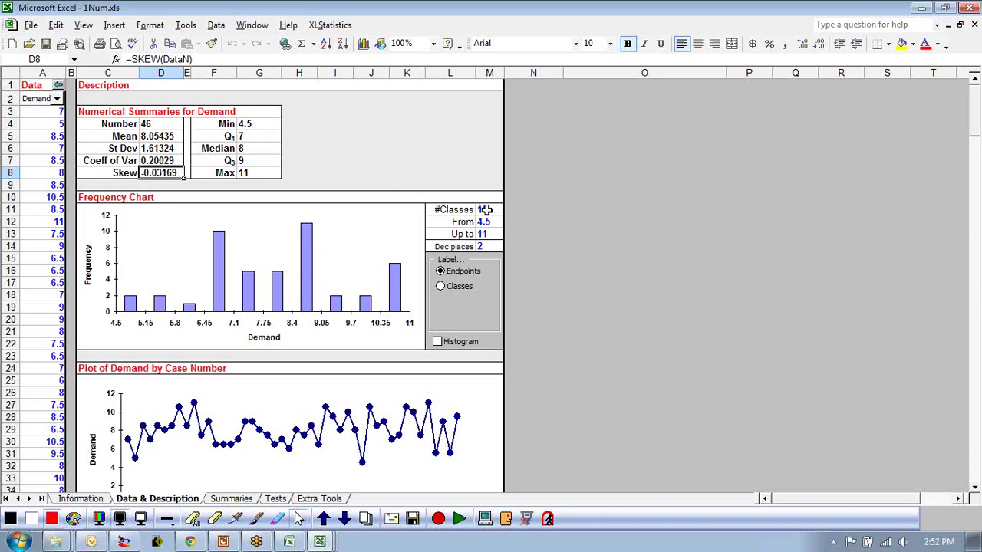
{"action": "left_click_drag", "start_coordinate": [246, 122], "coordinate": [247, 145]}
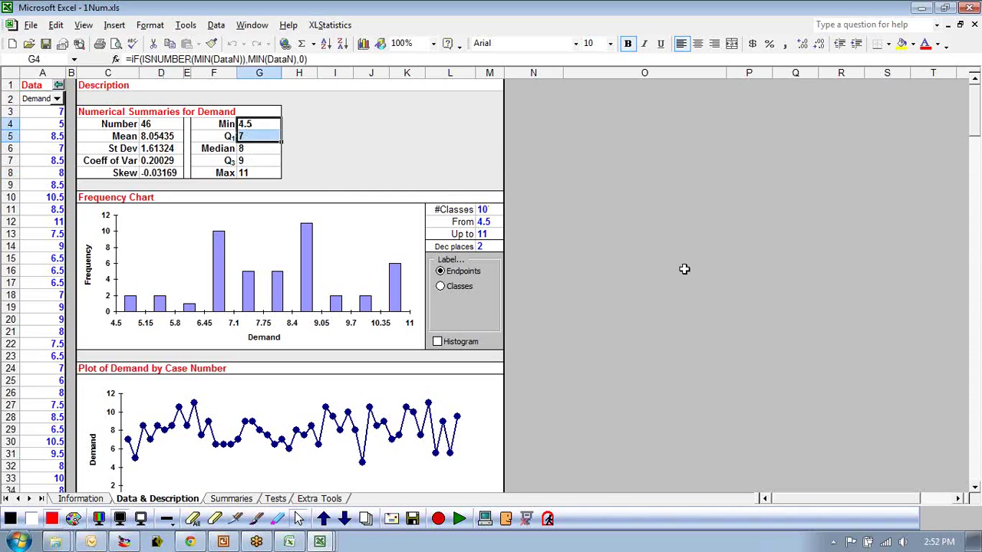
{"action": "scroll", "coordinate": [589, 264], "scroll_direction": "down", "scroll_amount": 2}
{"action": "scroll", "coordinate": [589, 264], "scroll_direction": "up", "scroll_amount": 2}
Read the built-in help for the Data and Numerical Summaries headings, closing each help window when done.
{"action": "double_click", "coordinate": [31, 85]}
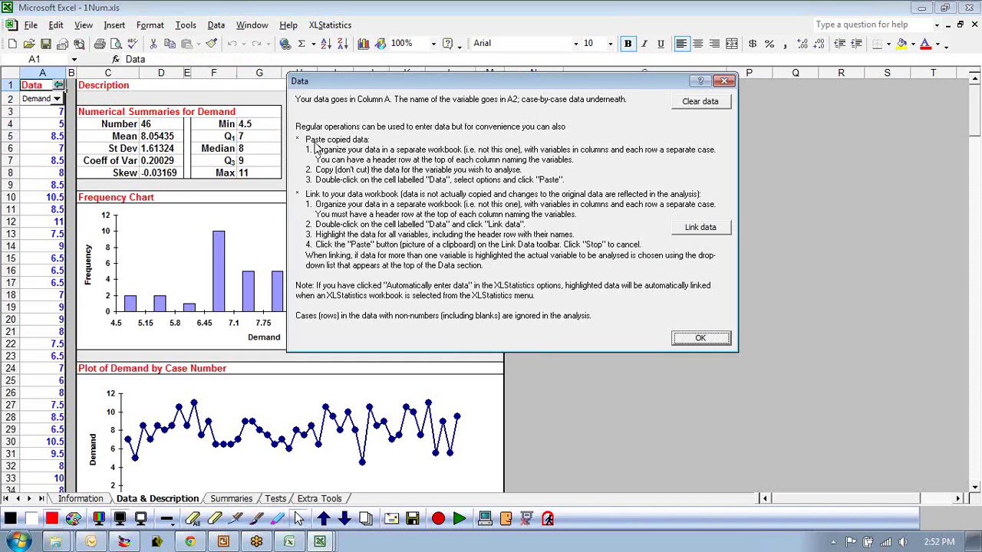
{"action": "left_click_drag", "start_coordinate": [367, 82], "coordinate": [360, 109]}
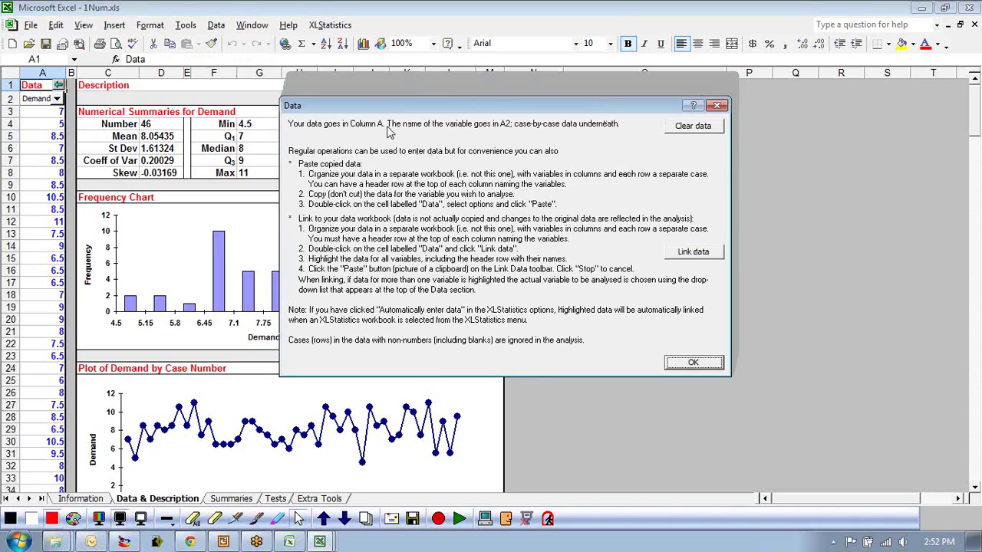
{"action": "left_click", "coordinate": [695, 363]}
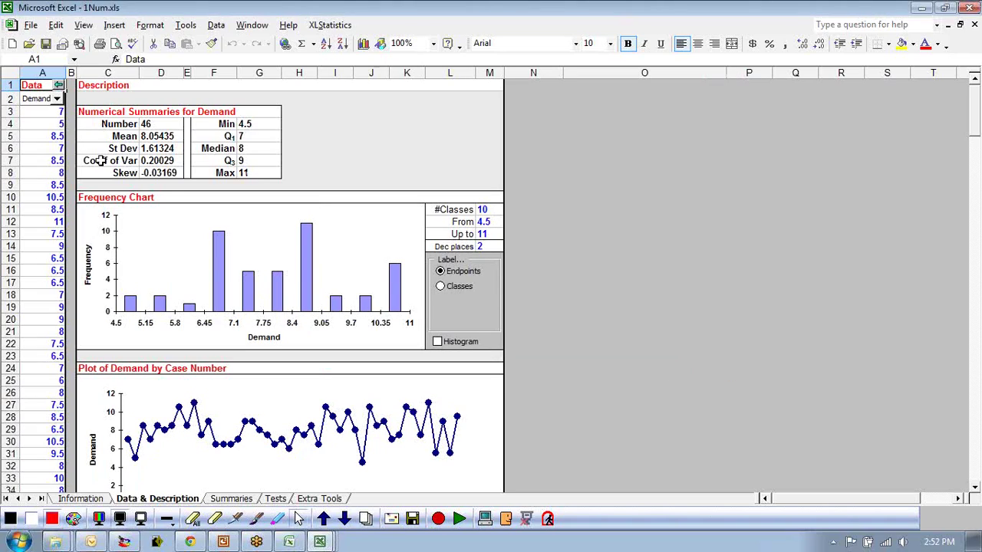
{"action": "left_click", "coordinate": [91, 112]}
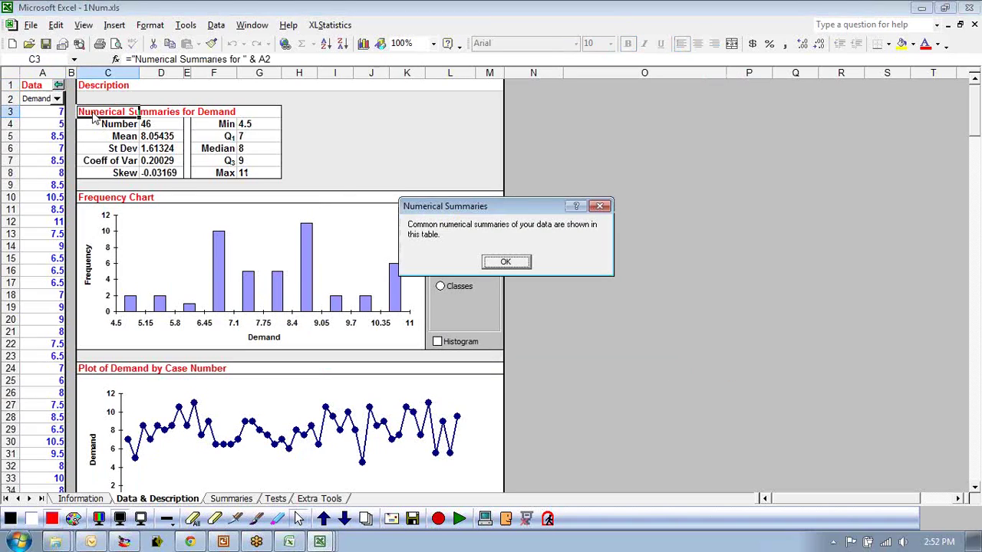
{"action": "left_click_drag", "start_coordinate": [484, 207], "coordinate": [462, 161]}
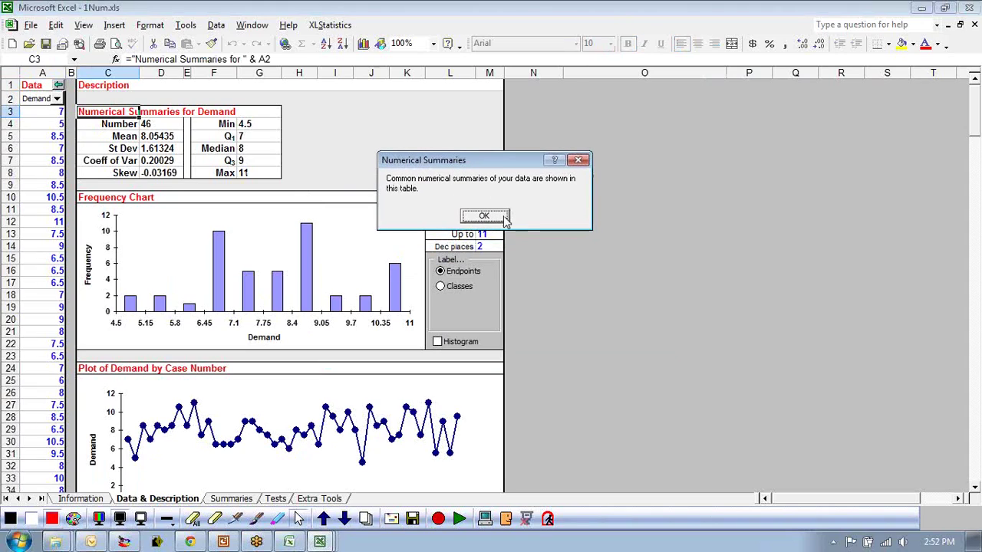
{"action": "left_click", "coordinate": [505, 218]}
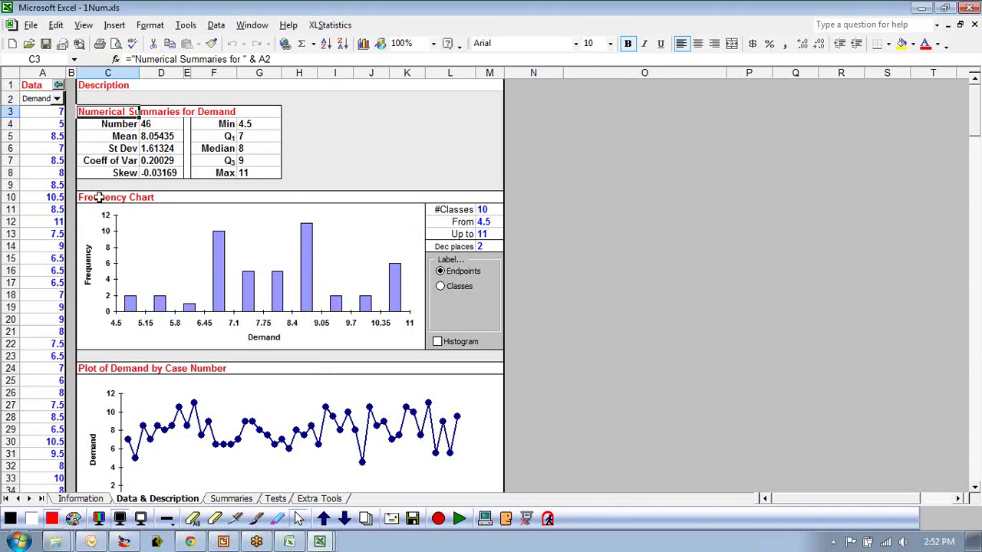
Read the built-in help for the Frequency Chart heading and close it.
{"action": "left_click", "coordinate": [100, 197]}
{"action": "double_click", "coordinate": [100, 198]}
{"action": "left_click_drag", "start_coordinate": [442, 31], "coordinate": [455, 64]}
{"action": "left_click", "coordinate": [488, 373]}
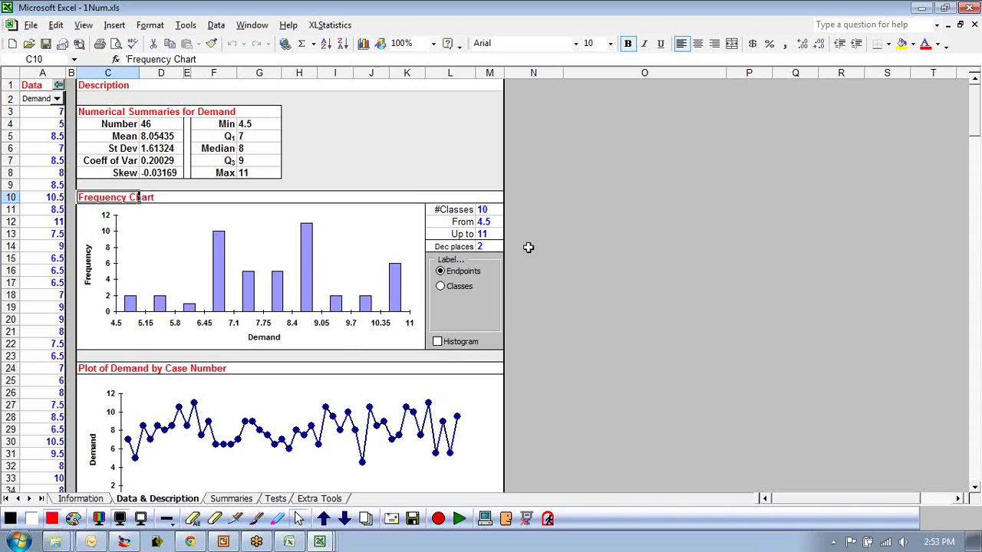
Set the Demand frequency chart's number of classes to 2.
{"action": "left_click", "coordinate": [484, 210]}
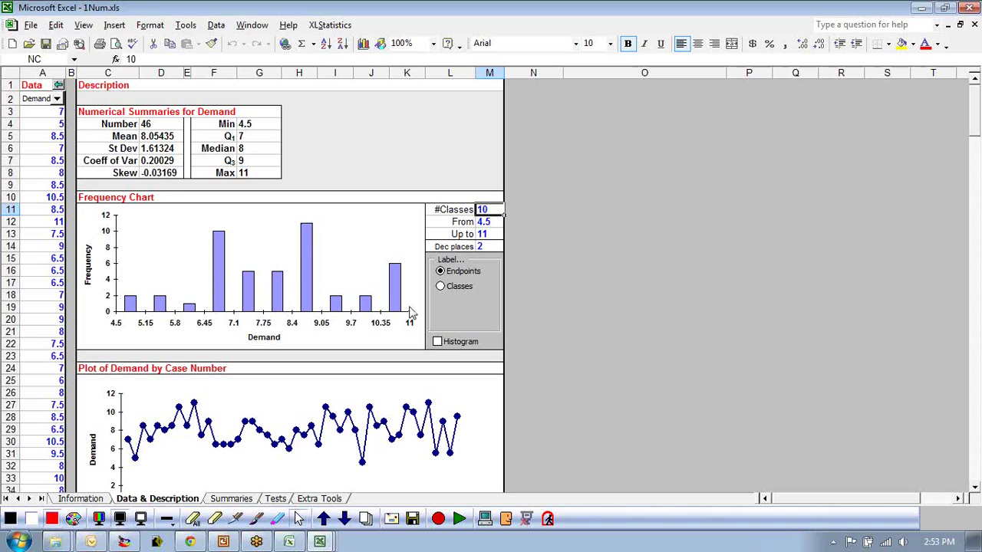
{"action": "left_click", "coordinate": [613, 206]}
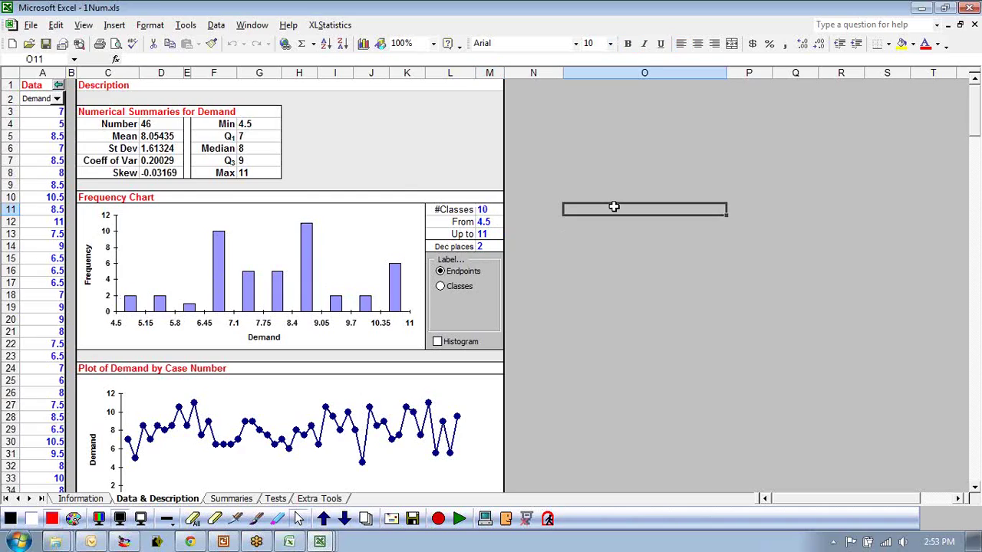
{"action": "key", "text": "Left"}
{"action": "key", "text": "Left"}
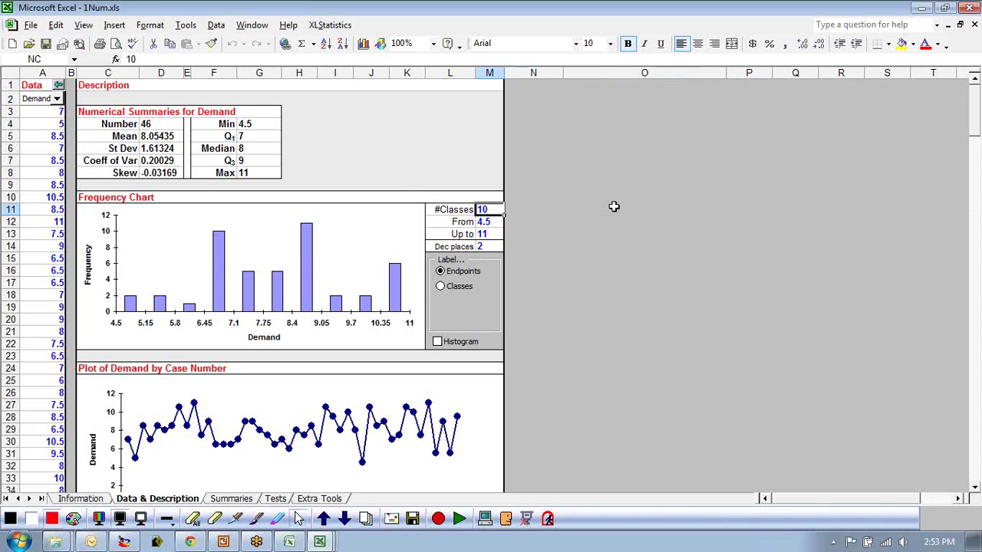
{"action": "type", "text": "2"}
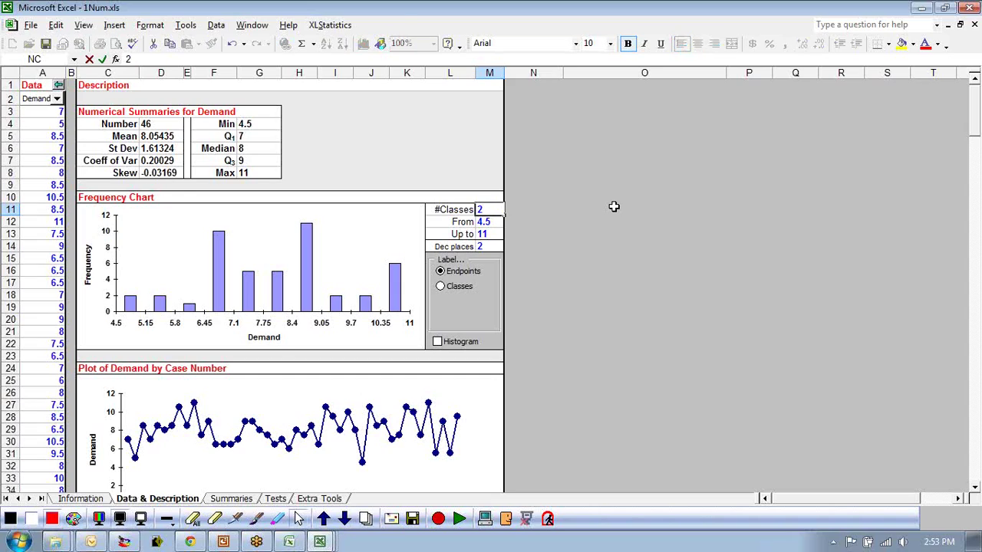
{"action": "key", "text": "Return"}
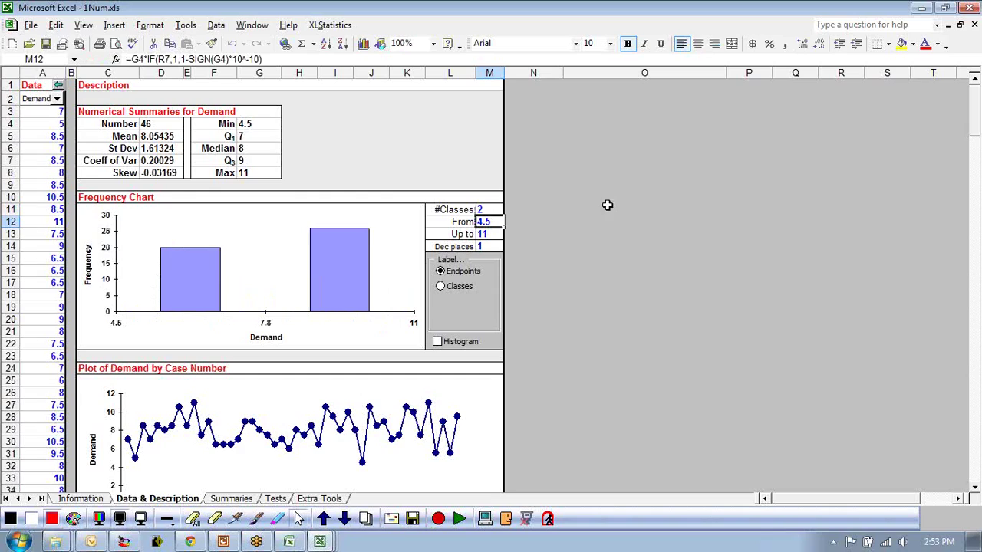
Set the Demand frequency chart's number of classes to 15.
{"action": "left_click", "coordinate": [486, 209]}
{"action": "type", "text": "15"}
{"action": "key", "text": "Return"}
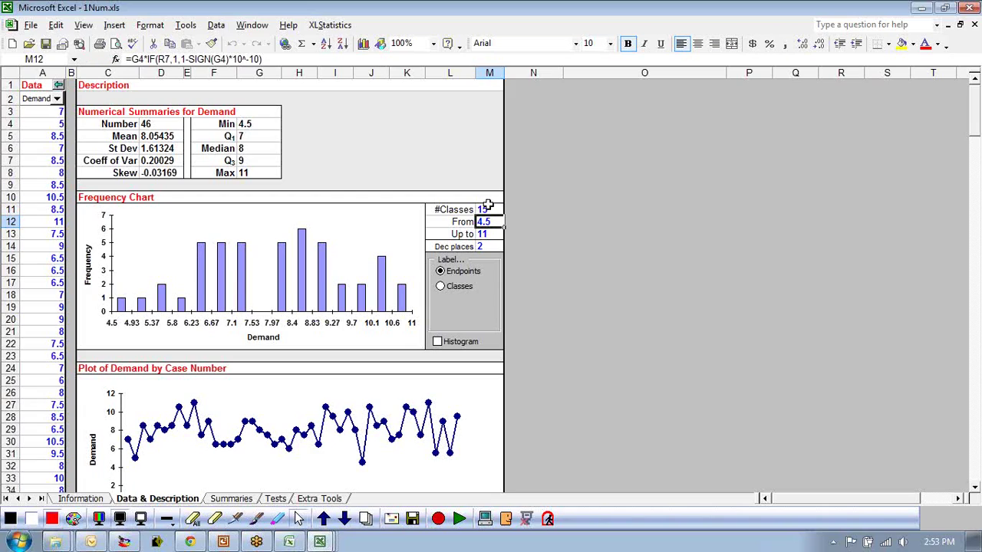
{"action": "left_click", "coordinate": [585, 277]}
Set the frequency chart's class range to run from 1 up to 15.
{"action": "left_click", "coordinate": [483, 234]}
{"action": "left_click", "coordinate": [484, 222]}
{"action": "type", "text": "1"}
{"action": "key", "text": "Return"}
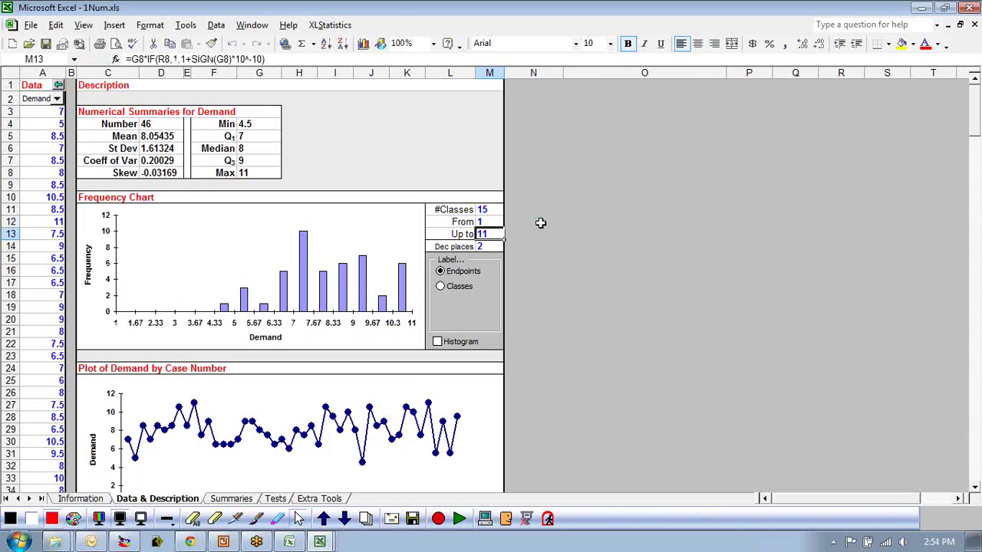
{"action": "type", "text": "15"}
{"action": "key", "text": "Return"}
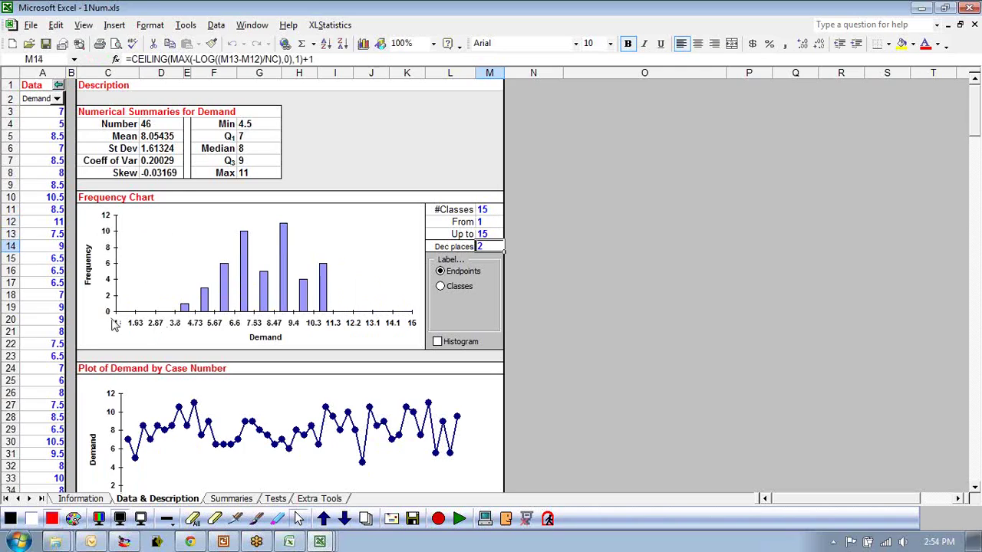
Set the frequency chart's class range to run from 3 up to 12.
{"action": "left_click", "coordinate": [485, 221]}
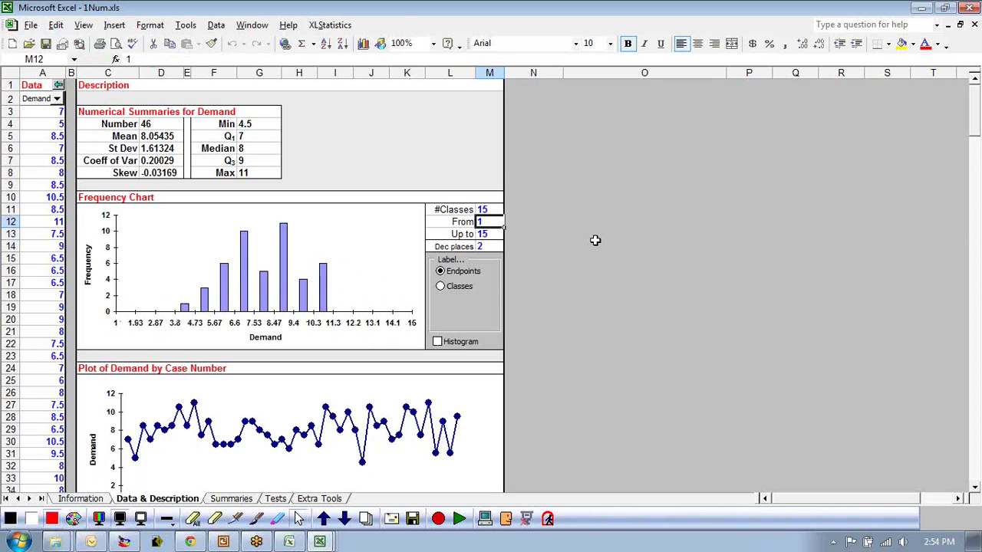
{"action": "type", "text": "3"}
{"action": "key", "text": "Return"}
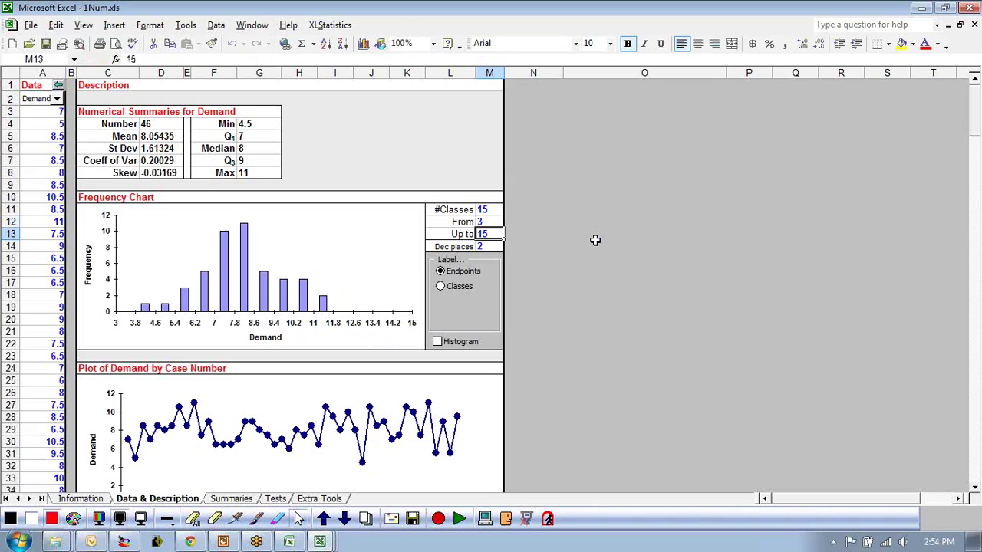
{"action": "type", "text": "12"}
{"action": "key", "text": "Return"}
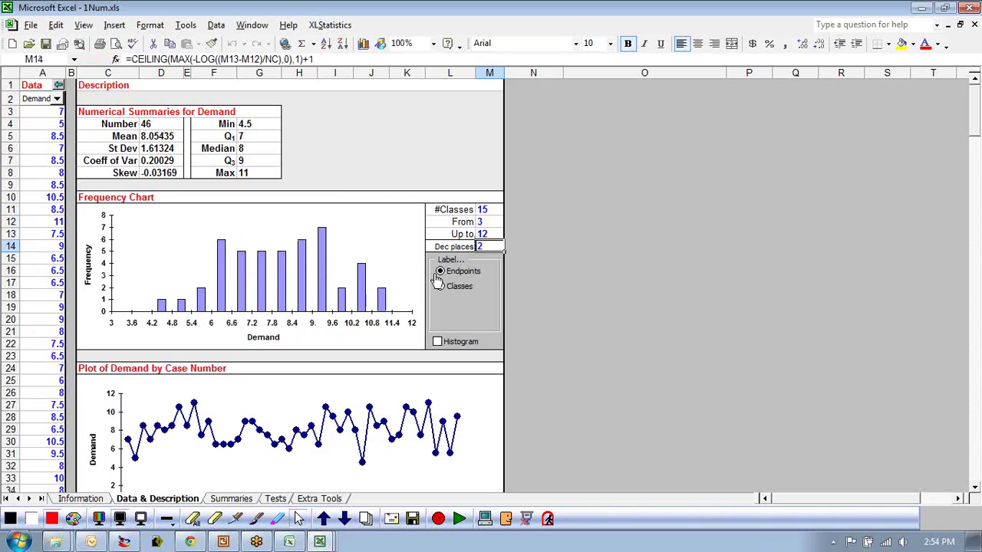
Show the frequency chart as a histogram and set its vertical axis to Percentage on the Summaries sheet.
{"action": "left_click", "coordinate": [438, 342]}
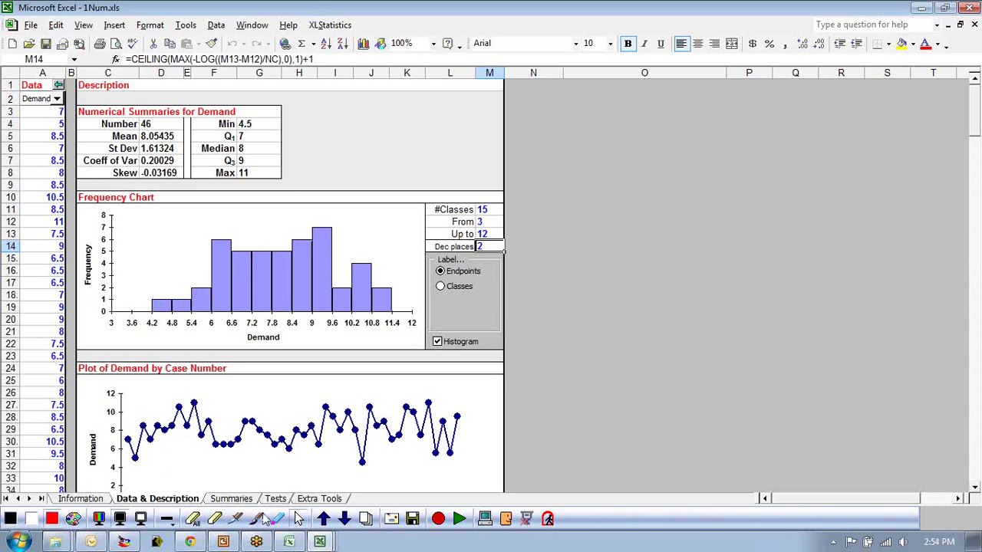
{"action": "left_click", "coordinate": [244, 500]}
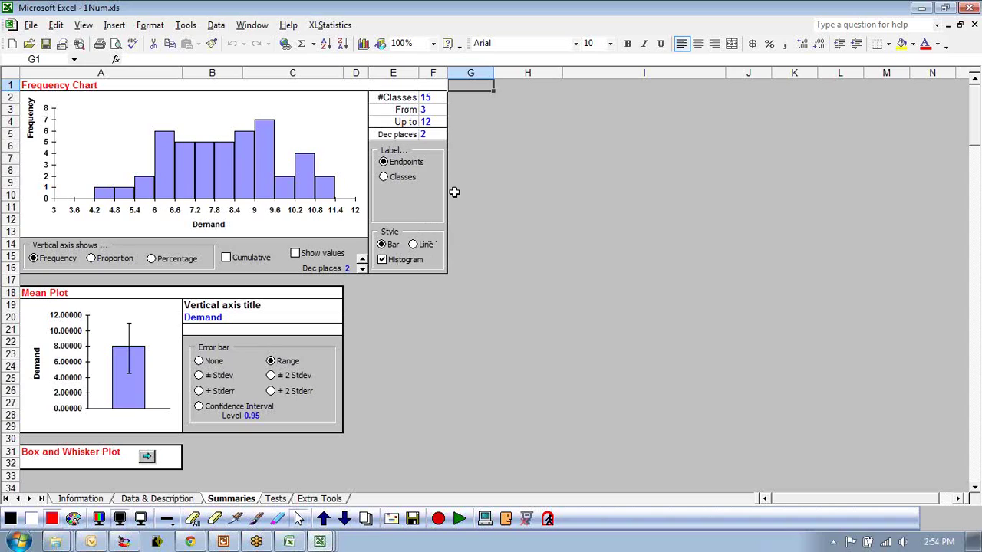
{"action": "left_click", "coordinate": [91, 259]}
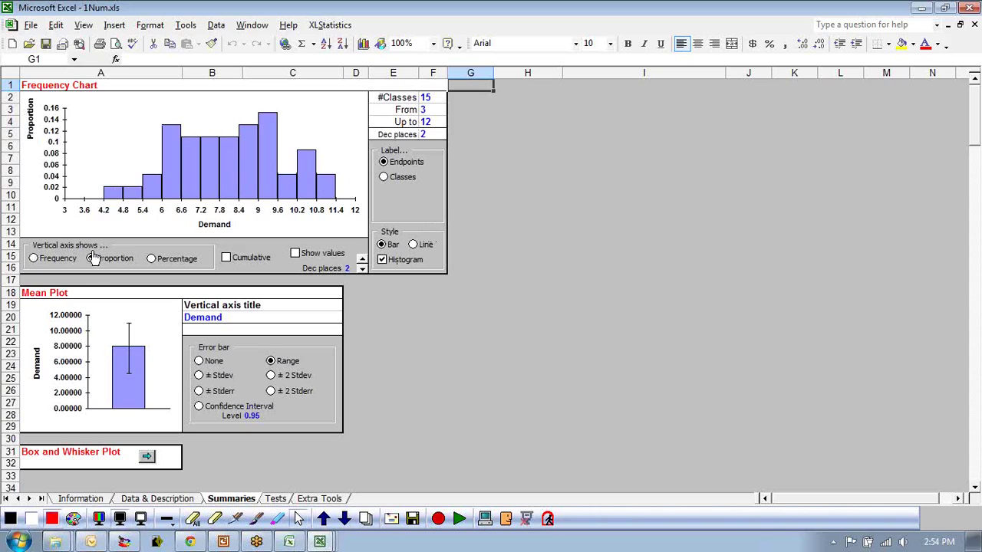
{"action": "left_click", "coordinate": [152, 258]}
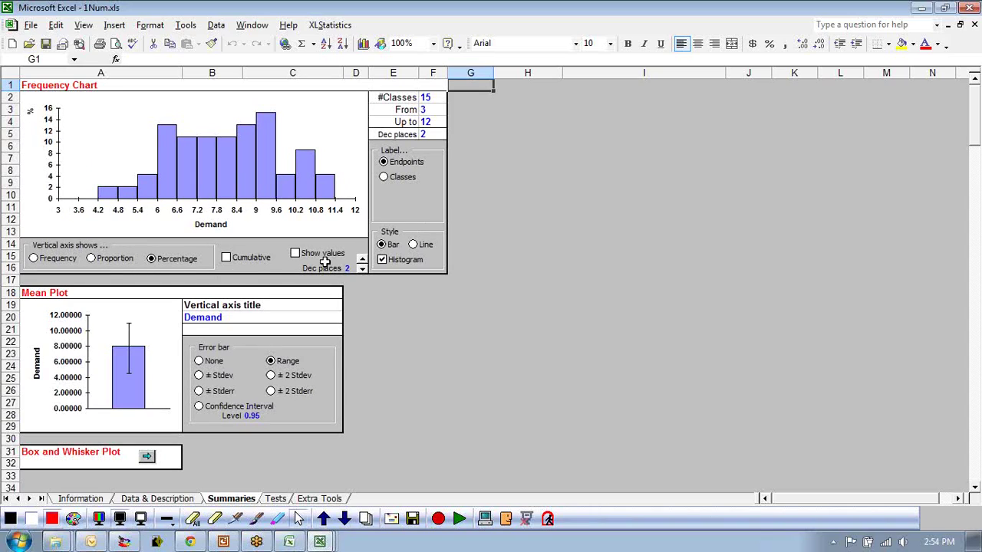
Show the values above the Summaries frequency chart's bars with 0 decimal places.
{"action": "left_click", "coordinate": [296, 255]}
{"action": "left_click", "coordinate": [362, 271]}
{"action": "left_click", "coordinate": [362, 272]}
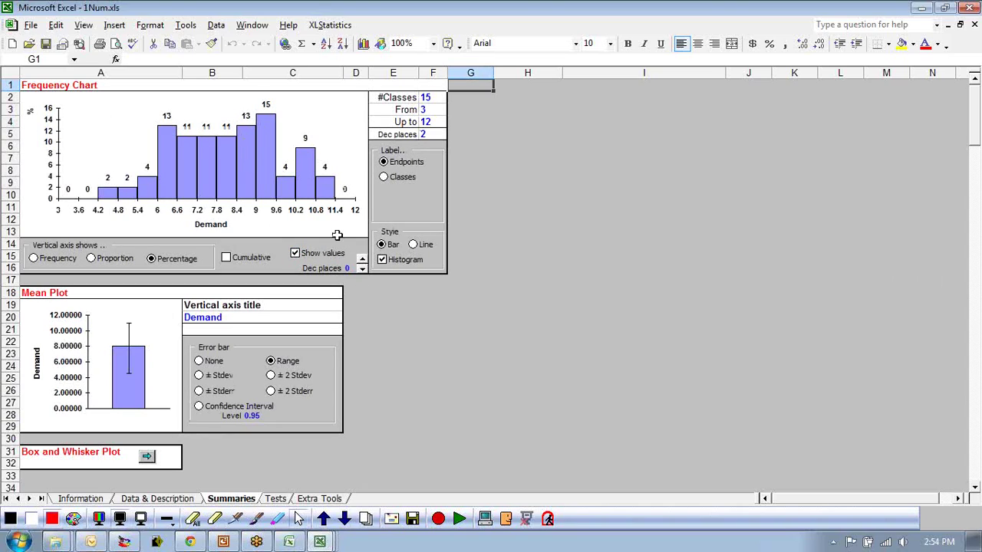
{"action": "left_click", "coordinate": [361, 261]}
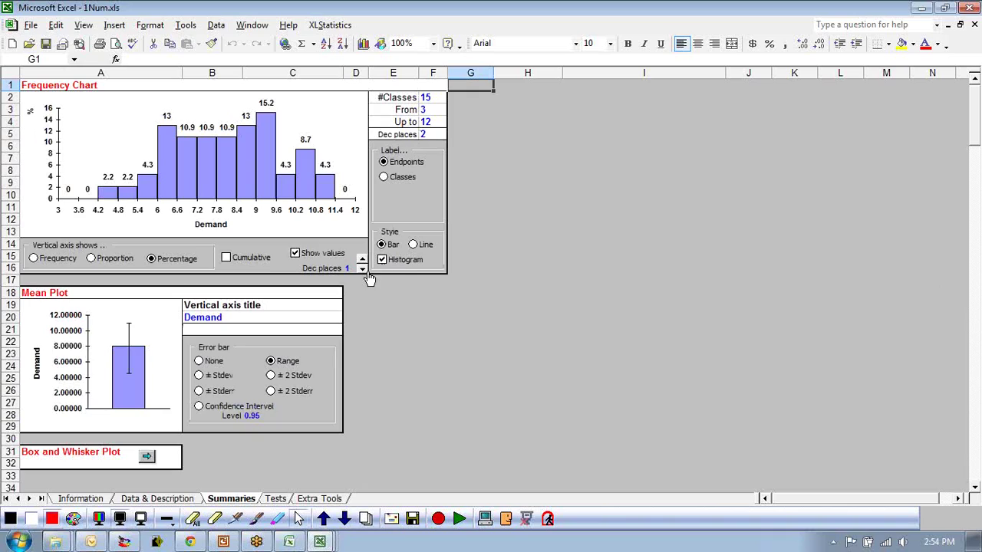
{"action": "left_click", "coordinate": [363, 270]}
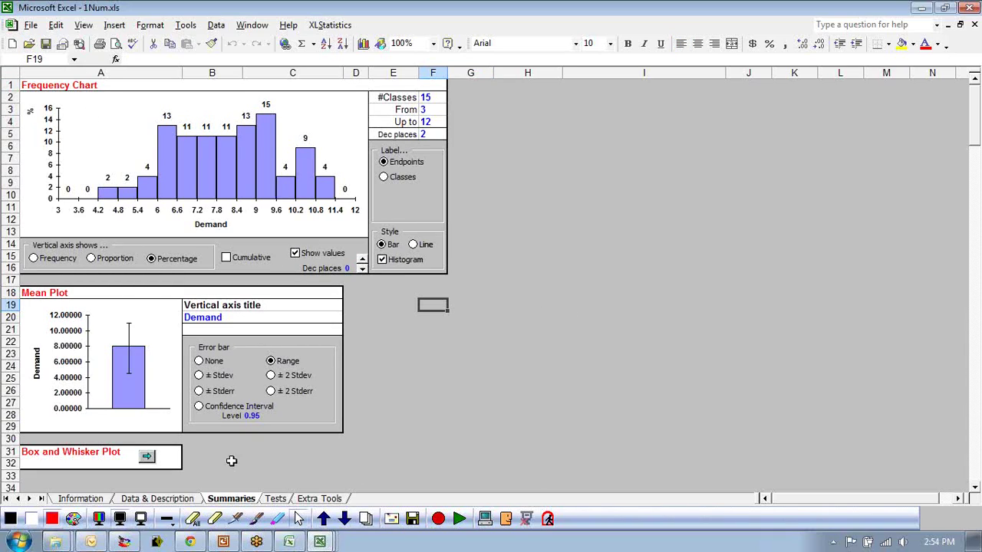
Record the numerical summaries and frequency chart block, C3:M22 of the Data & Description sheet, with XLStatistics' Record command.
{"action": "left_click", "coordinate": [148, 500]}
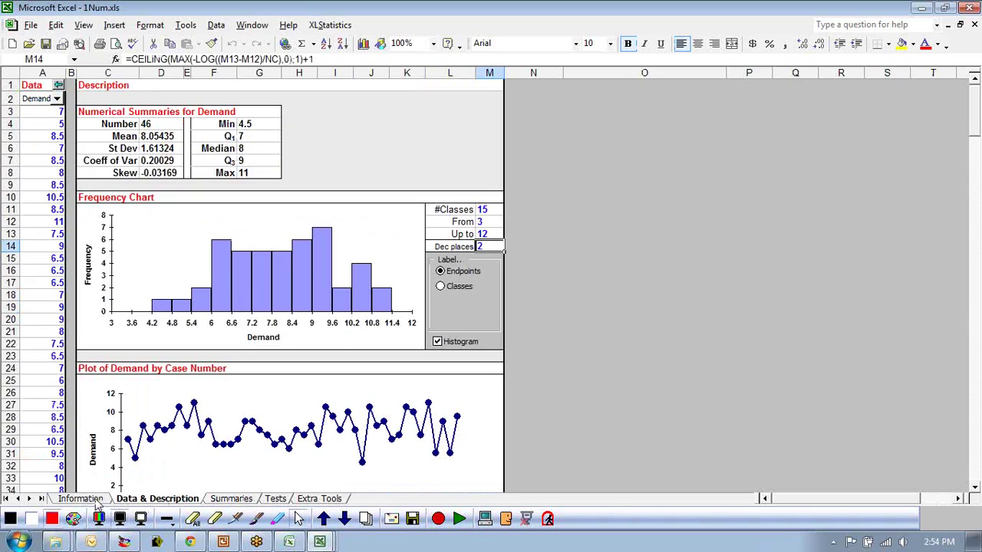
{"action": "left_click", "coordinate": [629, 376]}
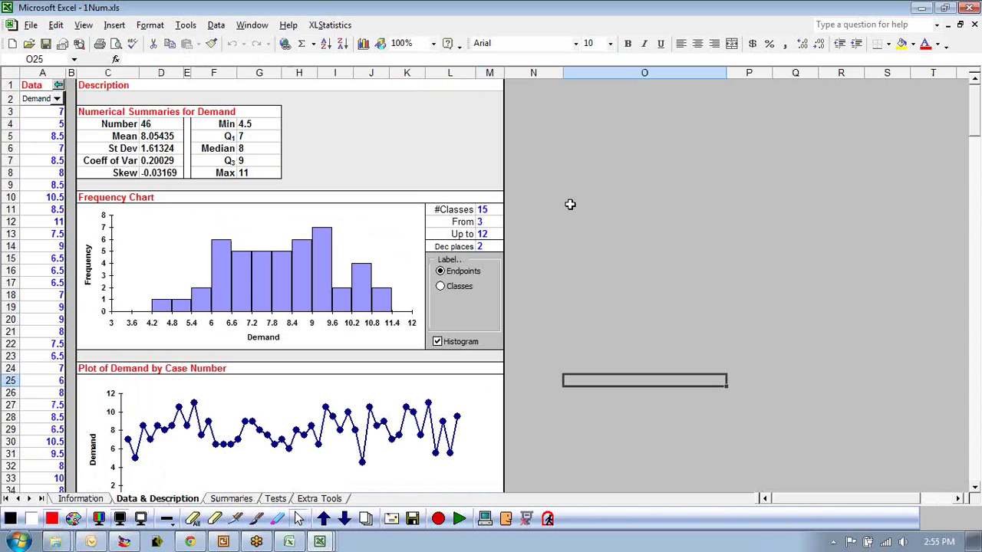
{"action": "left_click", "coordinate": [333, 27]}
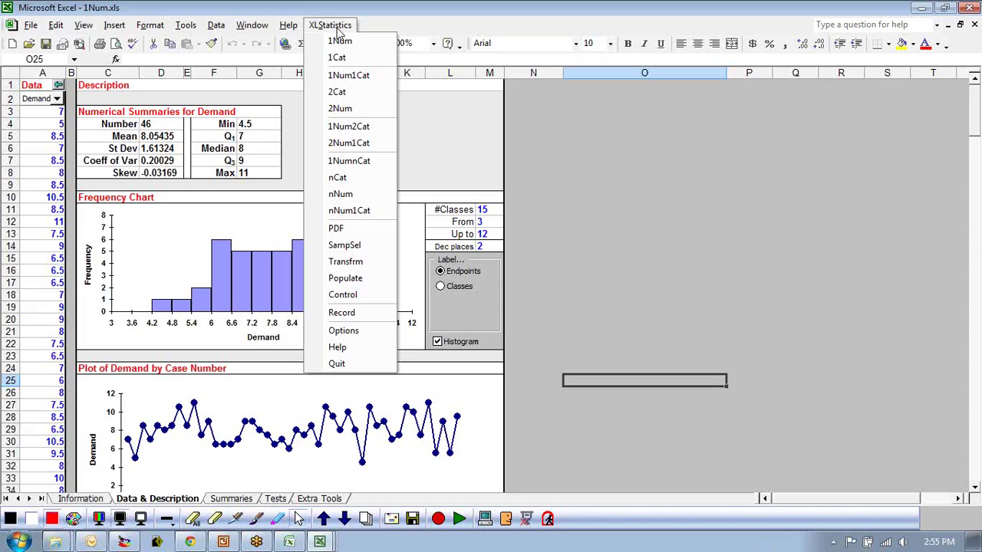
{"action": "left_click", "coordinate": [840, 209]}
{"action": "left_click", "coordinate": [87, 198]}
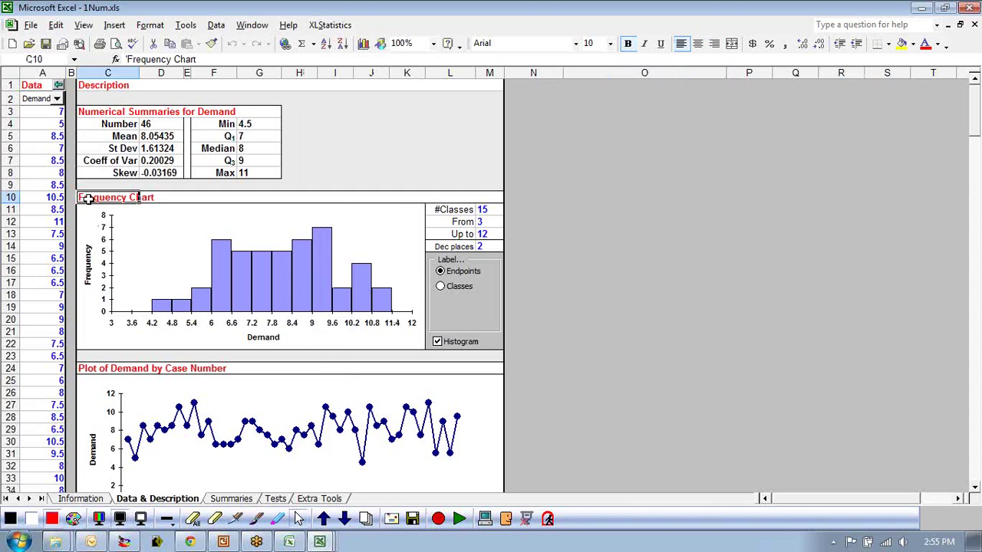
{"action": "left_click_drag", "start_coordinate": [87, 114], "coordinate": [475, 330]}
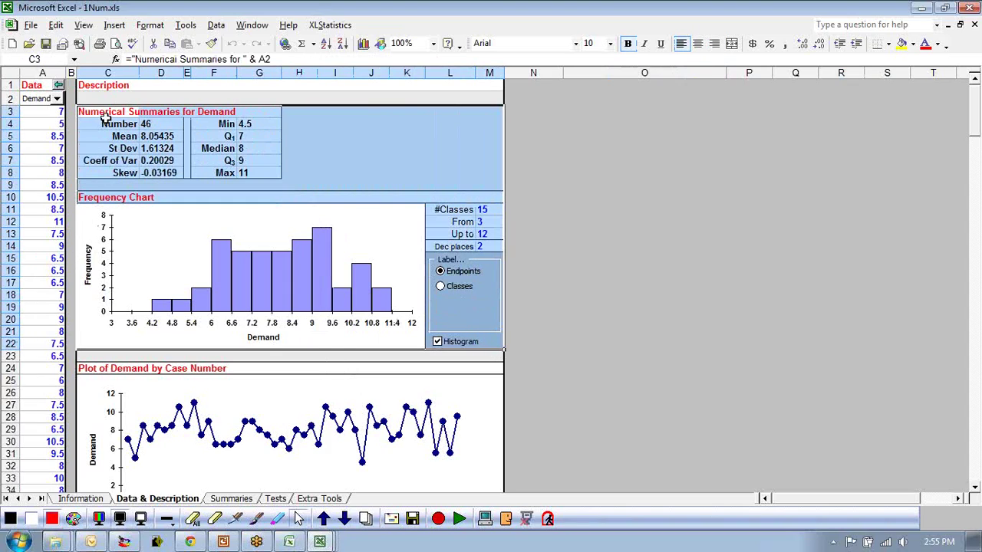
{"action": "left_click_drag", "start_coordinate": [92, 109], "coordinate": [276, 175]}
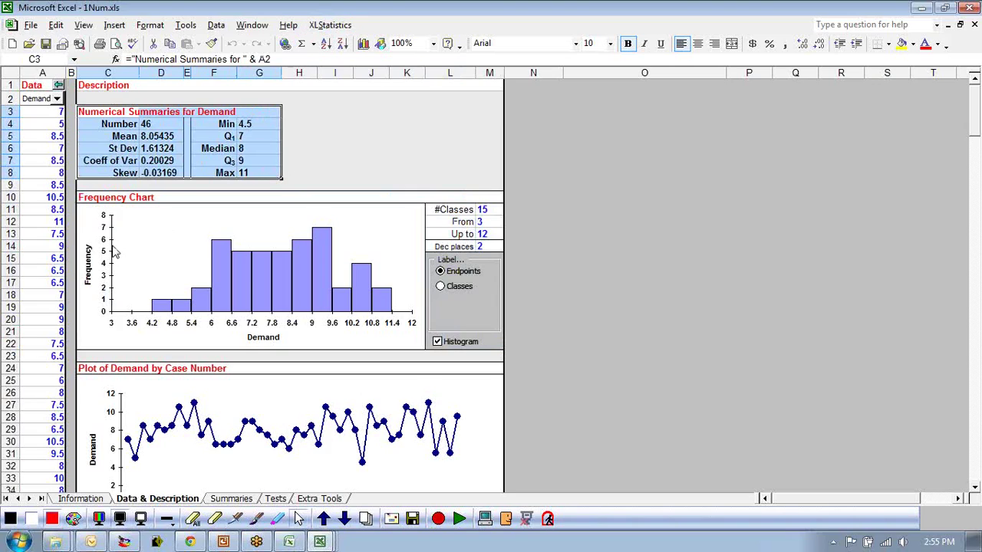
{"action": "left_click_drag", "start_coordinate": [81, 111], "coordinate": [486, 355]}
{"action": "left_click", "coordinate": [330, 25]}
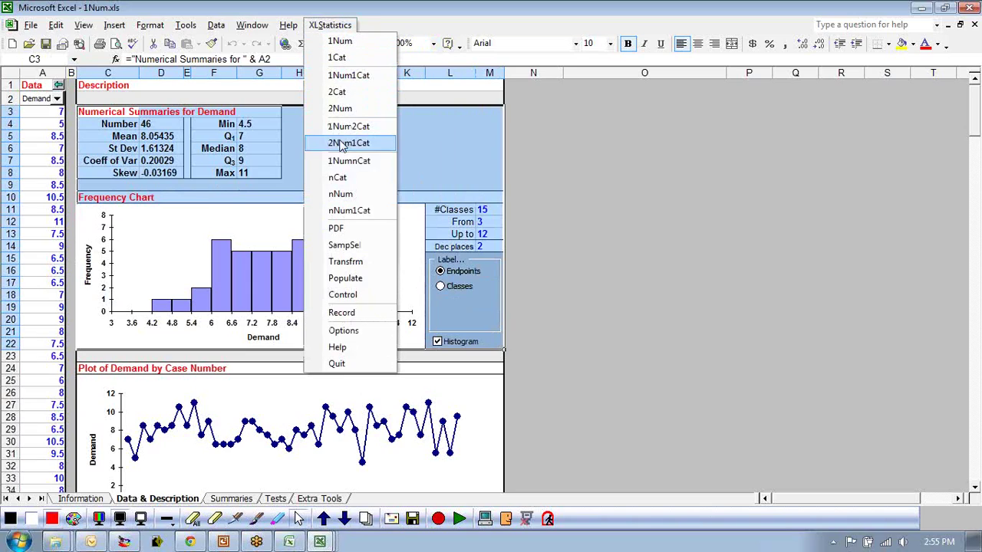
{"action": "left_click", "coordinate": [342, 313]}
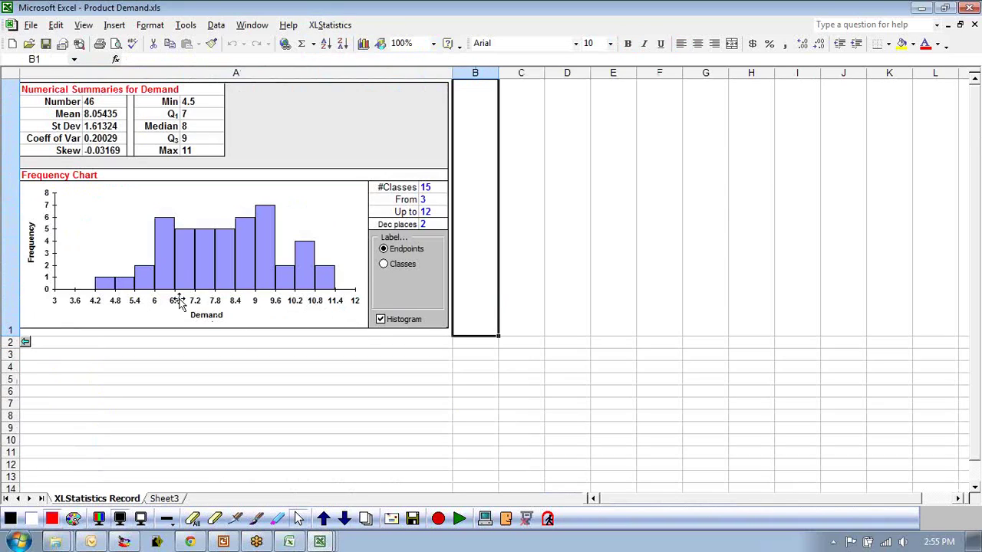
Shift the recorded results picture slightly within its cell and return to the 1Num analysis workbook.
{"action": "left_click", "coordinate": [76, 119]}
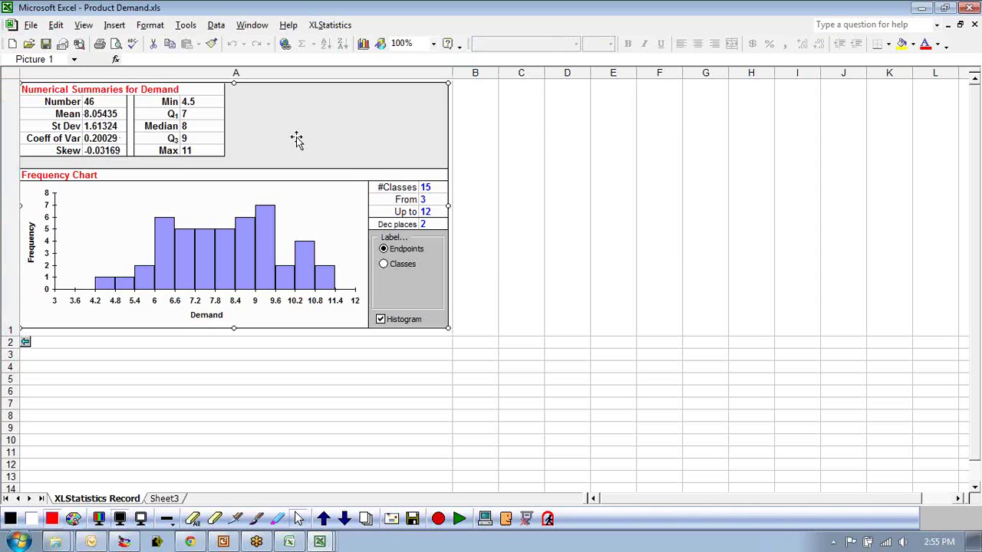
{"action": "mouse_move", "coordinate": [272, 140]}
{"action": "left_mouse_down"}
{"action": "mouse_move", "coordinate": [497, 167]}
{"action": "mouse_move", "coordinate": [269, 153]}
{"action": "left_mouse_up"}
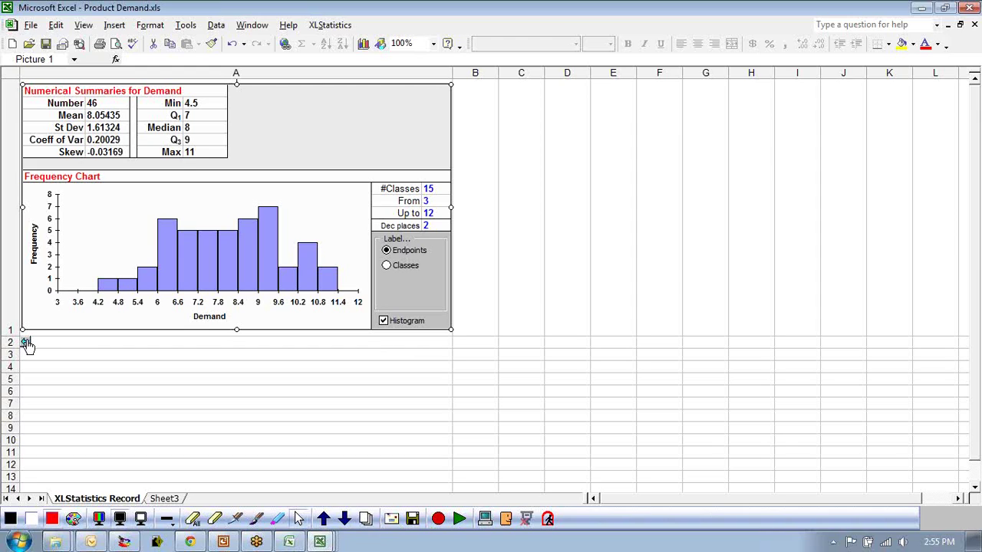
{"action": "key", "text": "ctrl+F6"}
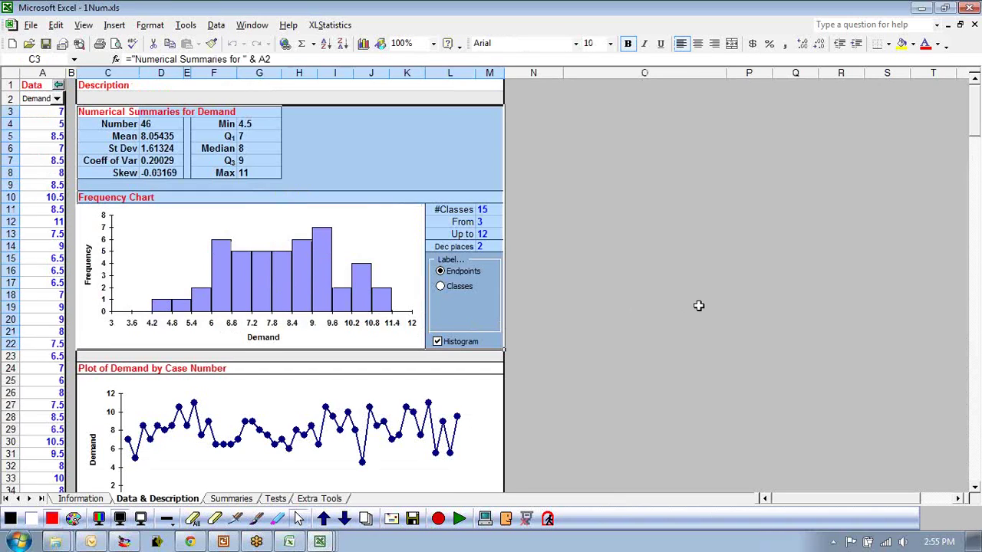
{"action": "left_click", "coordinate": [698, 306]}
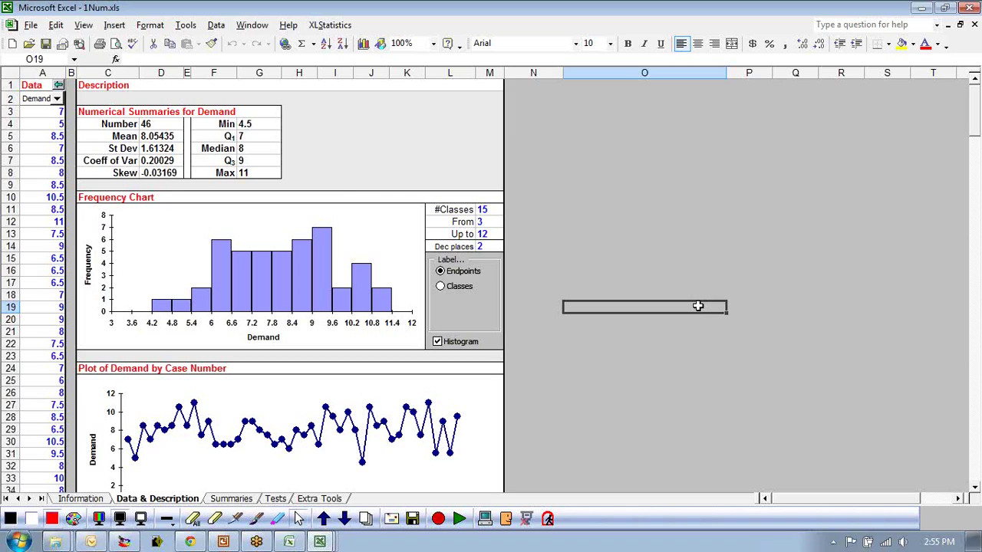
Open the XLStatistics help and skim its Overview, including the quick start to using the analysis workbooks.
{"action": "left_click", "coordinate": [328, 25]}
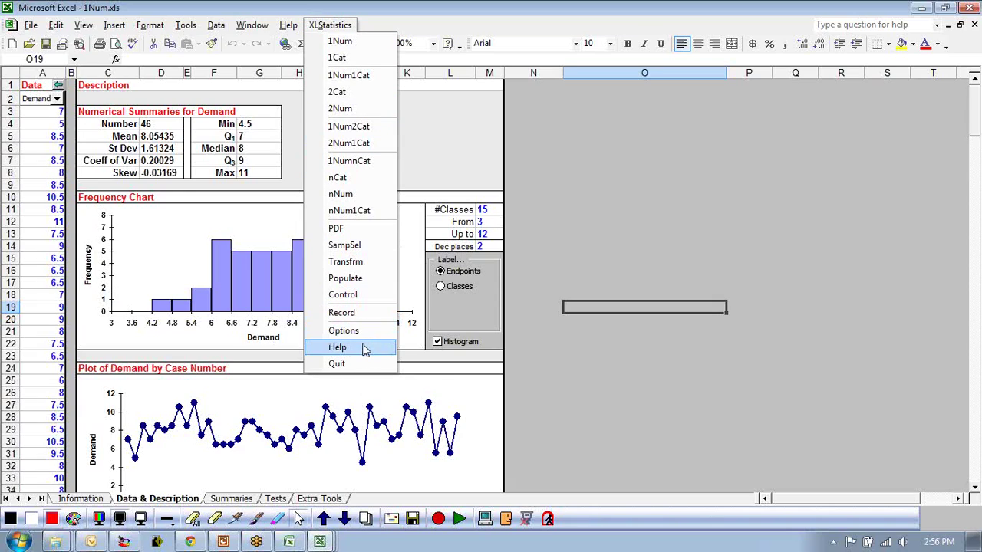
{"action": "left_click", "coordinate": [338, 348]}
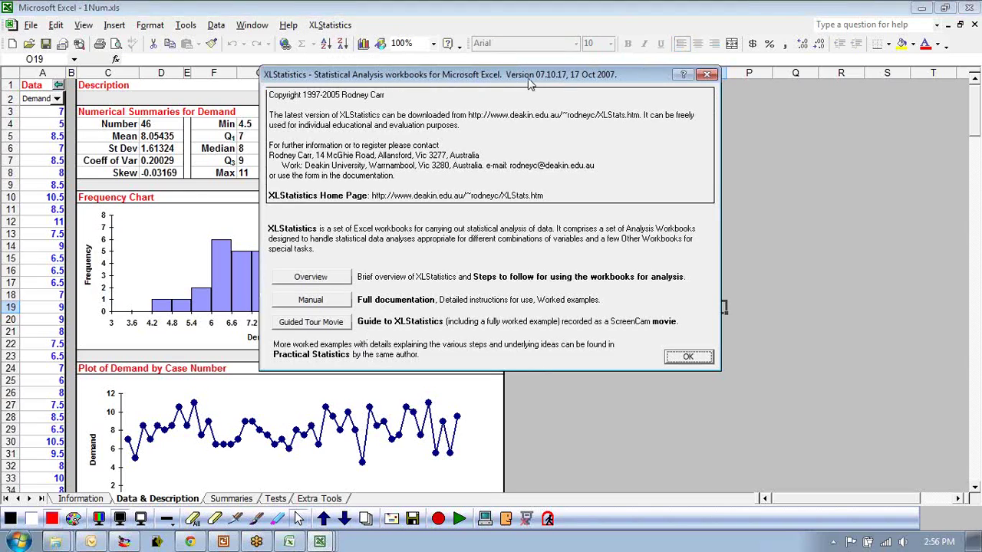
{"action": "left_click_drag", "start_coordinate": [531, 84], "coordinate": [529, 107]}
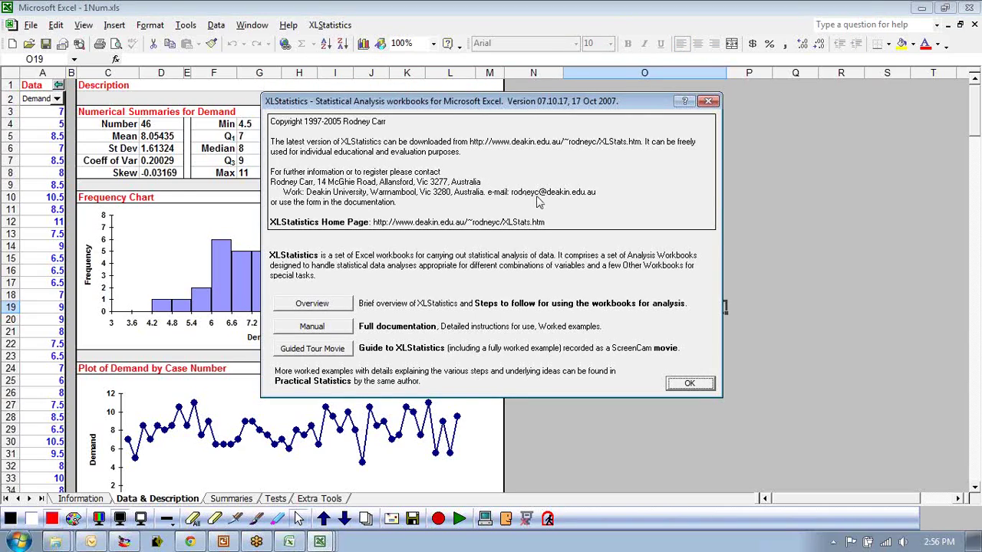
{"action": "left_click", "coordinate": [305, 305]}
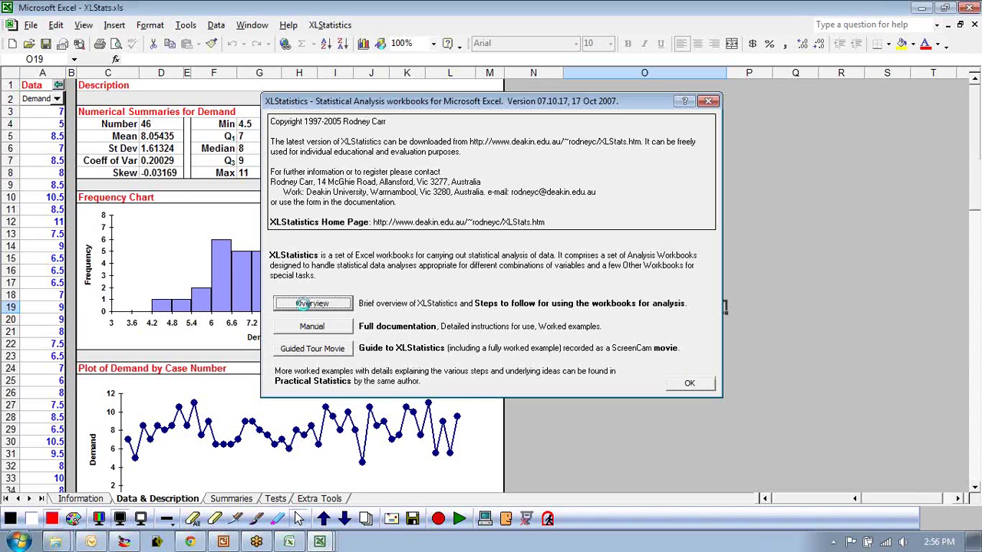
{"action": "scroll", "coordinate": [142, 337], "scroll_direction": "down", "scroll_amount": 6}
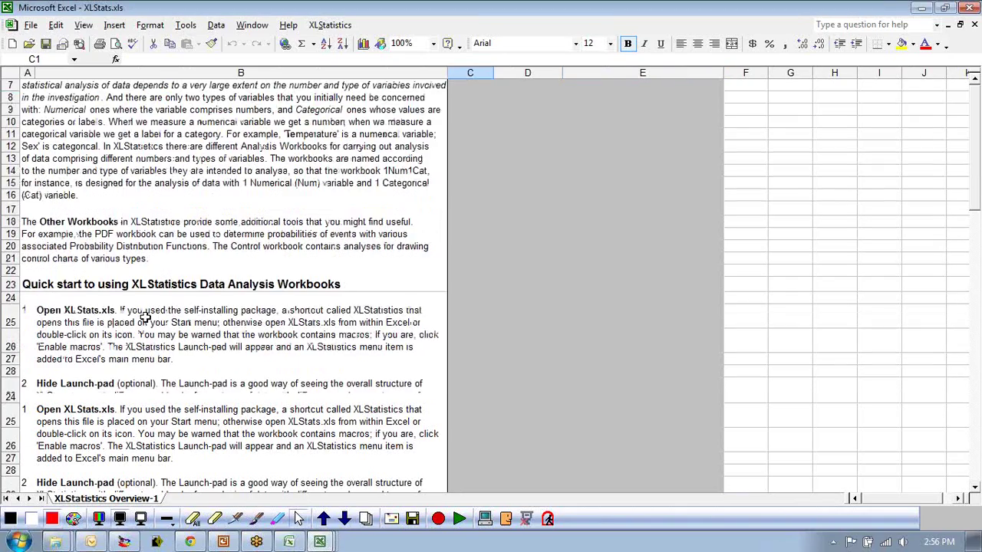
{"action": "scroll", "coordinate": [150, 326], "scroll_direction": "up", "scroll_amount": 4}
{"action": "scroll", "coordinate": [156, 319], "scroll_direction": "down", "scroll_amount": 2}
{"action": "scroll", "coordinate": [156, 318], "scroll_direction": "up", "scroll_amount": 4}
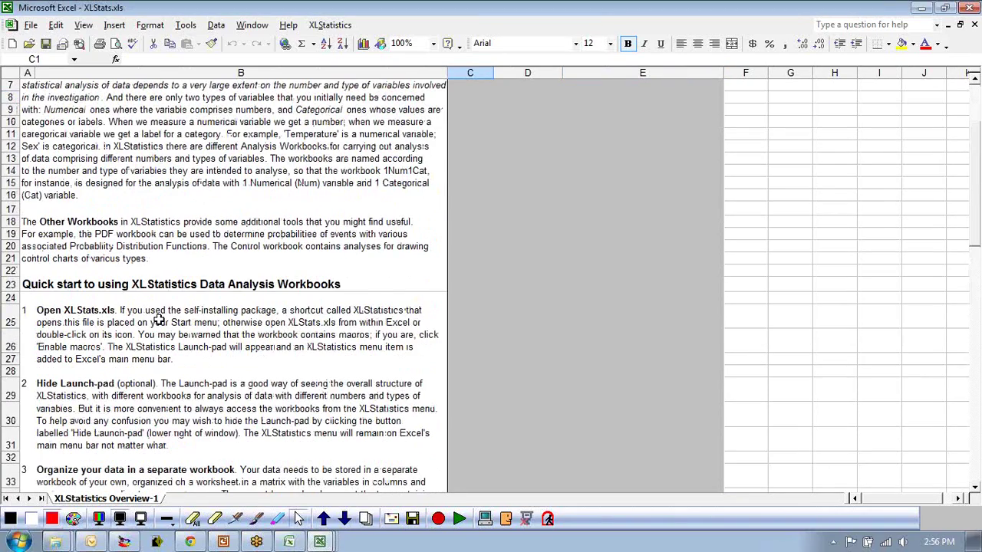
Open the full XLStatistics manual from its help and skim the contents, launch-pad description and quick start steps.
{"action": "left_click", "coordinate": [330, 25]}
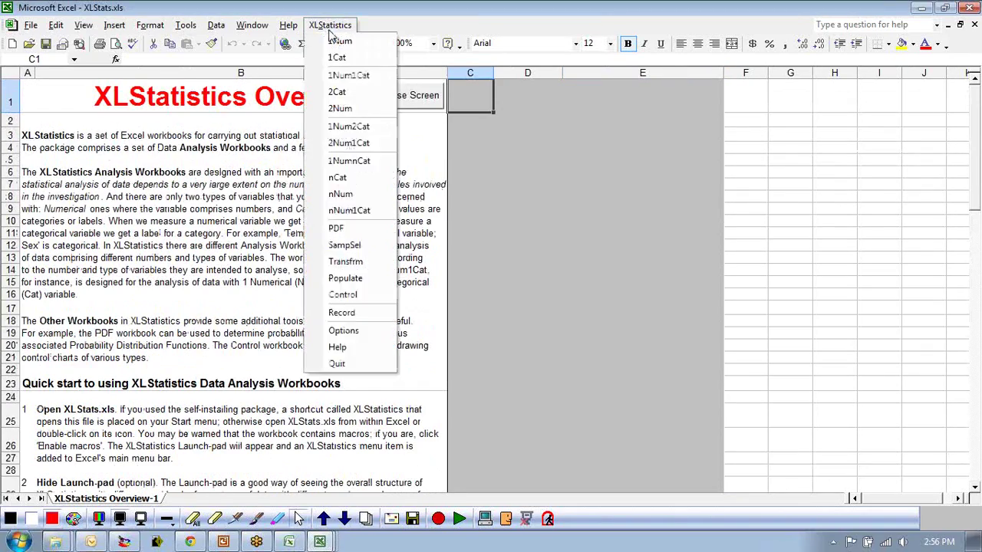
{"action": "left_click", "coordinate": [342, 345]}
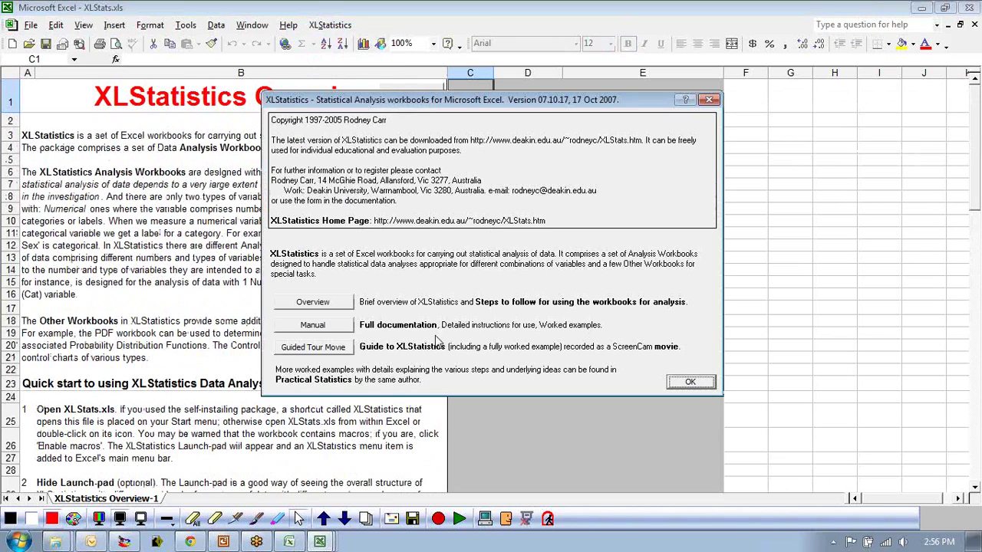
{"action": "left_click", "coordinate": [313, 326]}
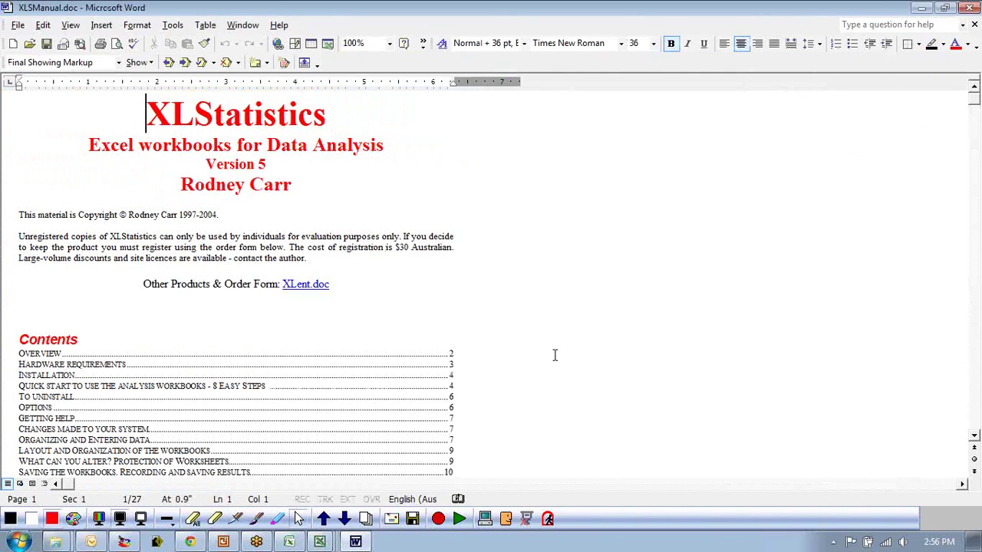
{"action": "scroll", "coordinate": [555, 356], "scroll_direction": "down", "scroll_amount": 20}
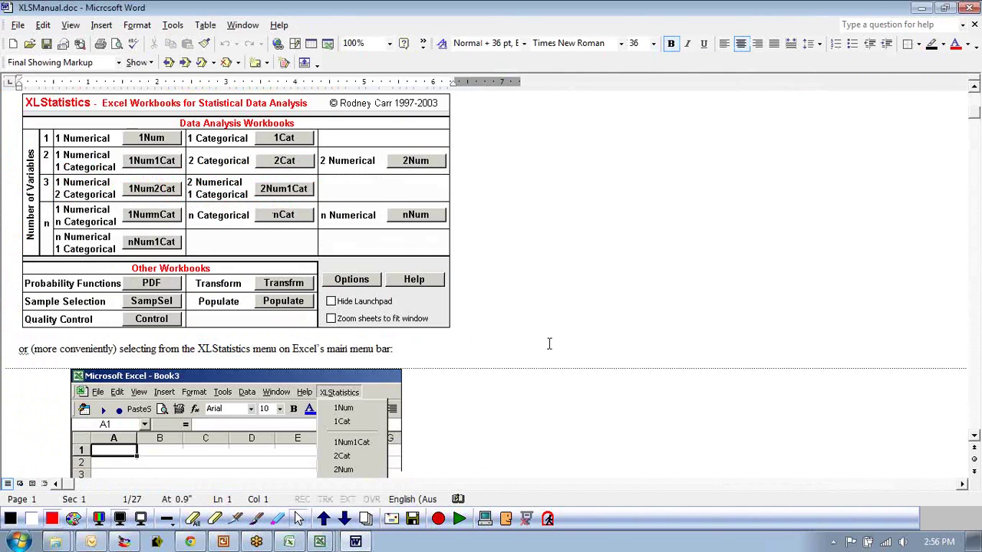
{"action": "scroll", "coordinate": [549, 344], "scroll_direction": "down", "scroll_amount": 20}
{"action": "scroll", "coordinate": [550, 340], "scroll_direction": "down", "scroll_amount": 15}
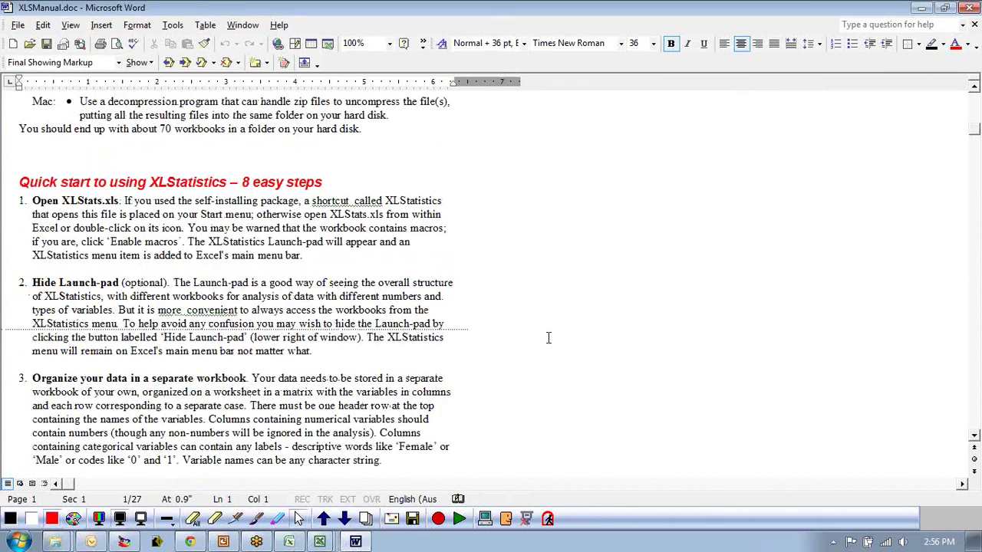
{"action": "scroll", "coordinate": [548, 337], "scroll_direction": "up", "scroll_amount": 15}
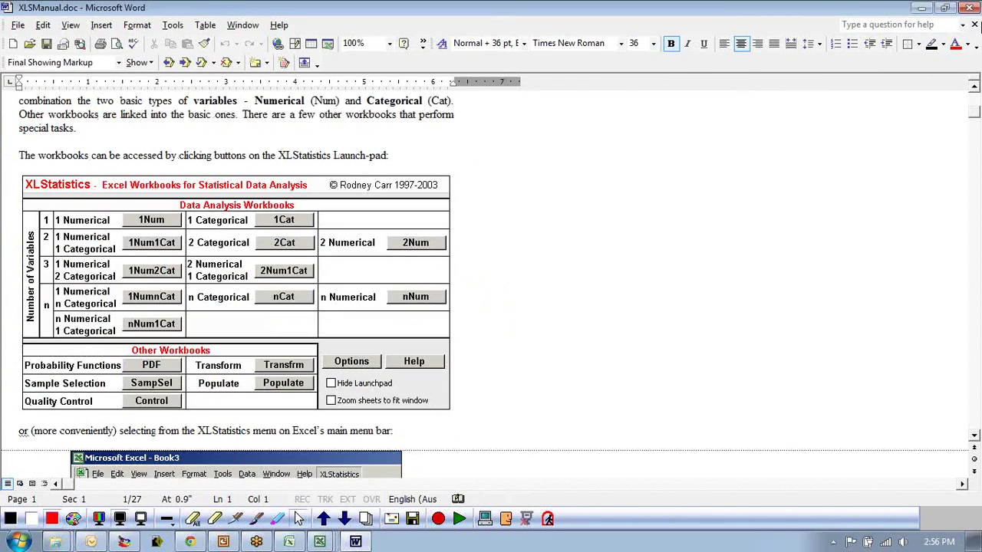
Close the XLSManual.doc window and close XLStats.xls without saving the changes.
{"action": "left_click", "coordinate": [970, 9]}
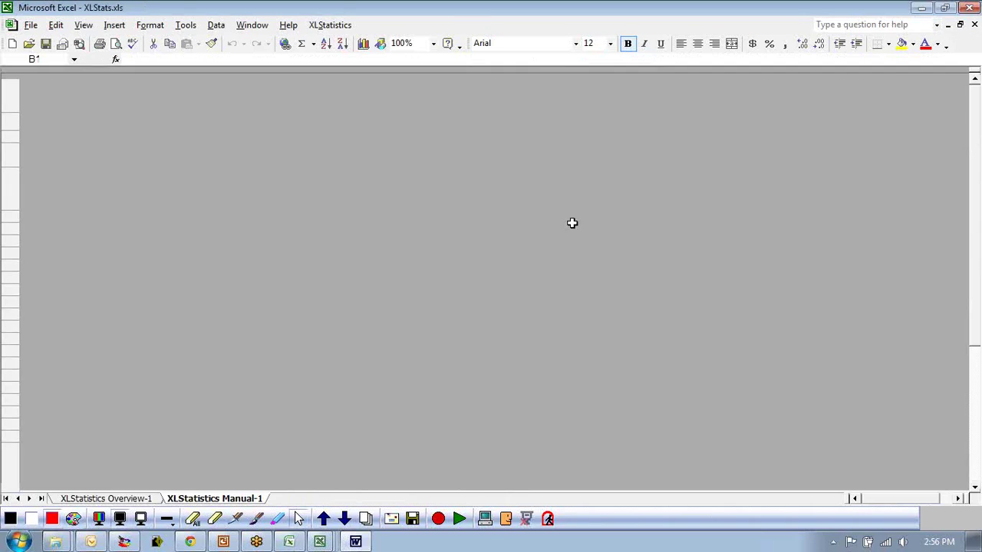
{"action": "left_click", "coordinate": [975, 25]}
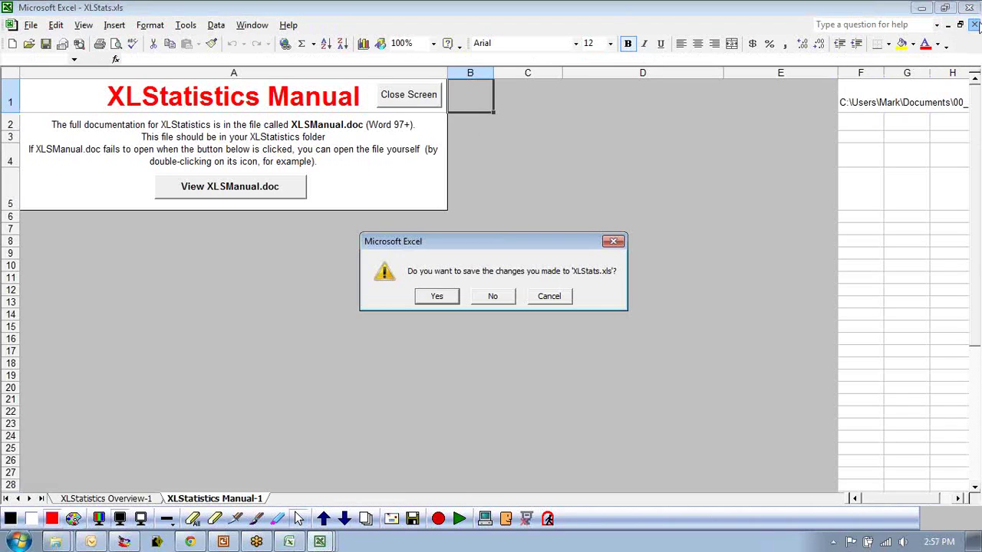
{"action": "left_click", "coordinate": [495, 295]}
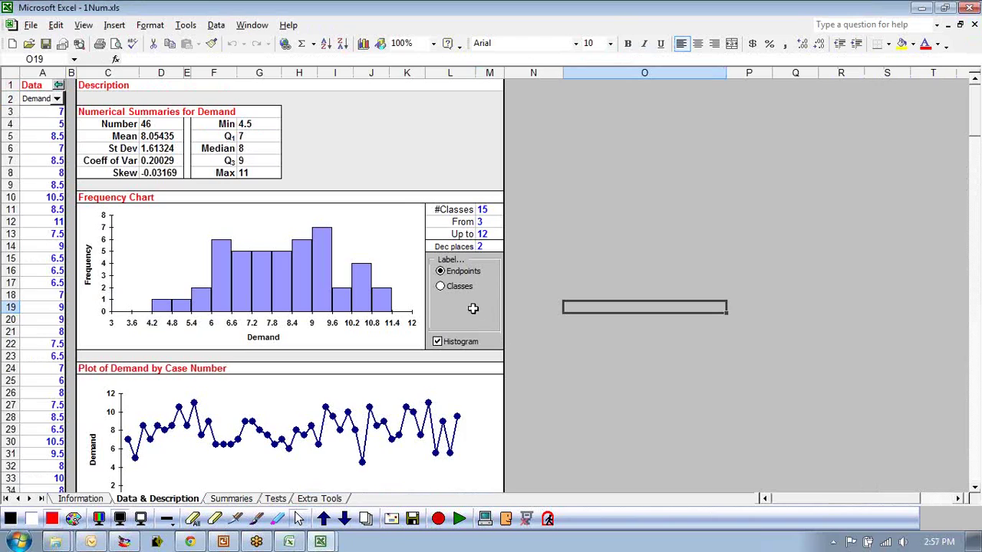
Minimize the 1Num workbook and reopen XLStatistics from its XLStatsXP desktop shortcut with macros enabled.
{"action": "left_click", "coordinate": [289, 26]}
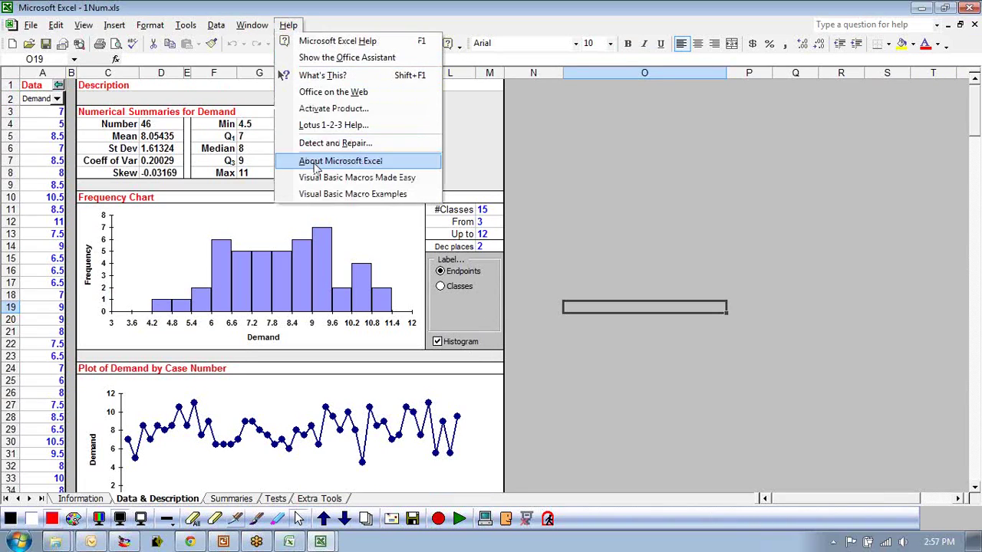
{"action": "left_click", "coordinate": [288, 25]}
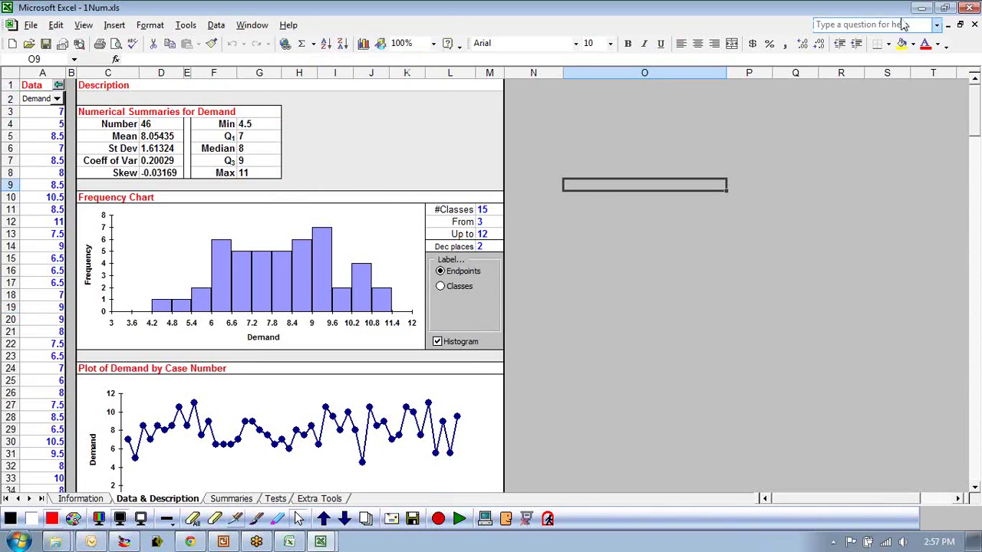
{"action": "left_click", "coordinate": [921, 8]}
{"action": "double_click", "coordinate": [404, 22]}
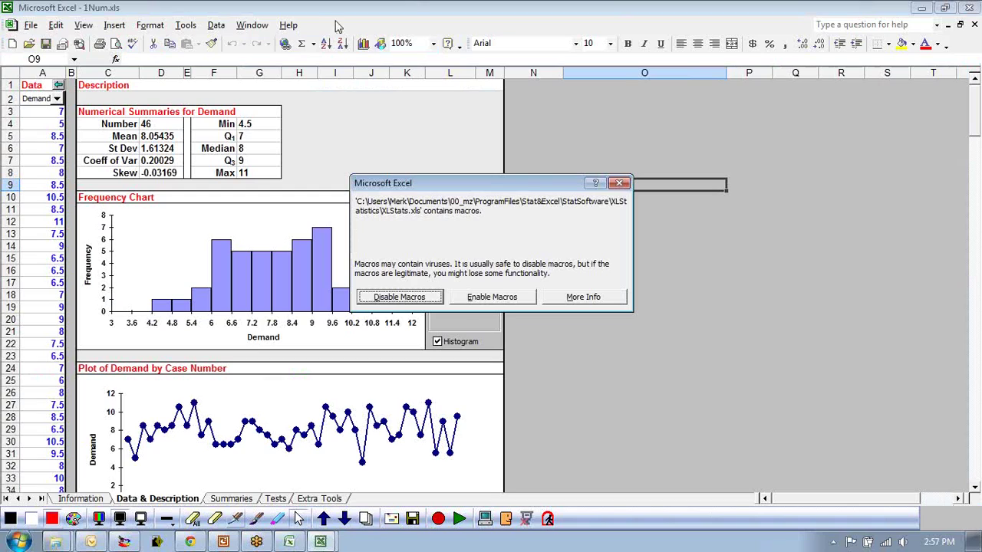
{"action": "left_click", "coordinate": [497, 304]}
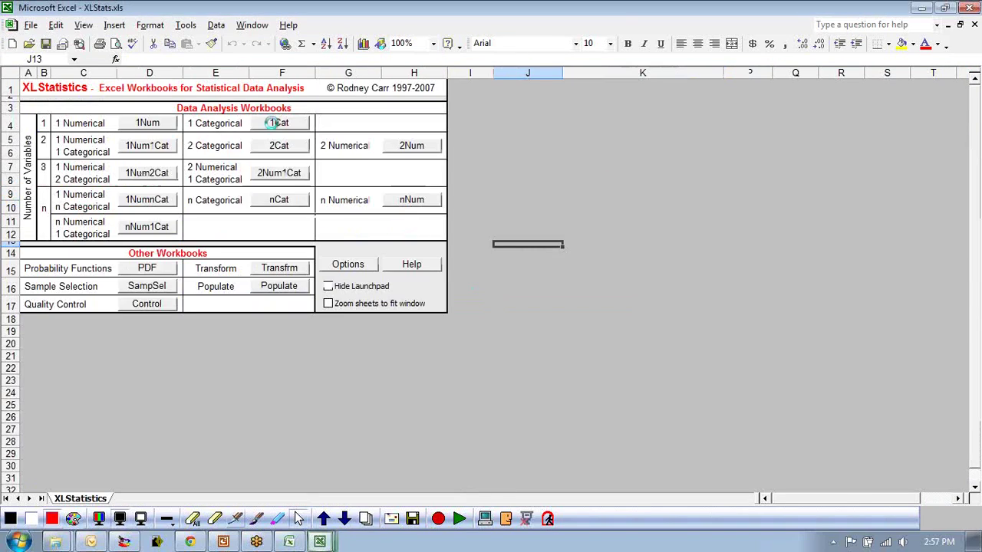
Open the XLStatistics help, launch its Guided Tour Movie and start playing it.
{"action": "left_click", "coordinate": [332, 26]}
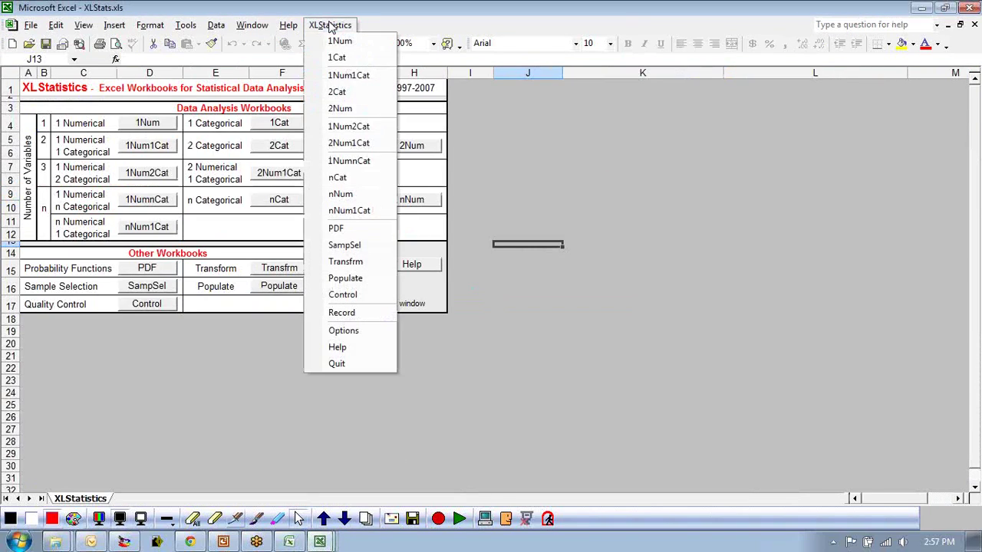
{"action": "left_click", "coordinate": [339, 347]}
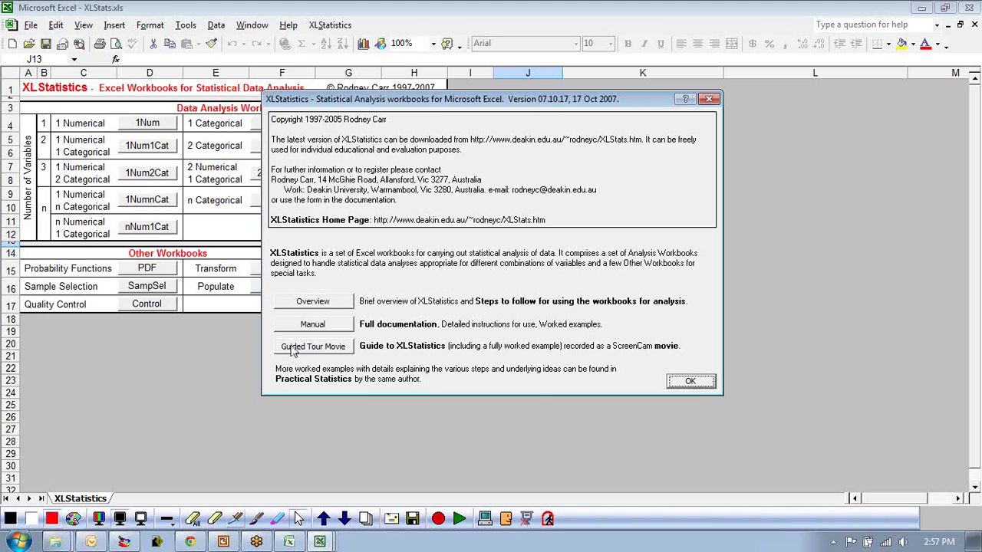
{"action": "left_click", "coordinate": [293, 351]}
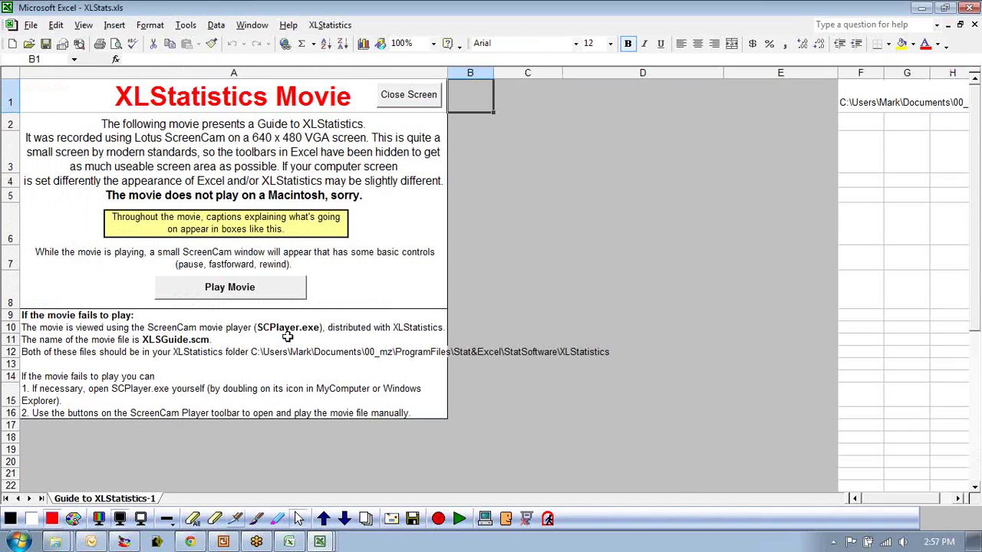
{"action": "left_click", "coordinate": [230, 288]}
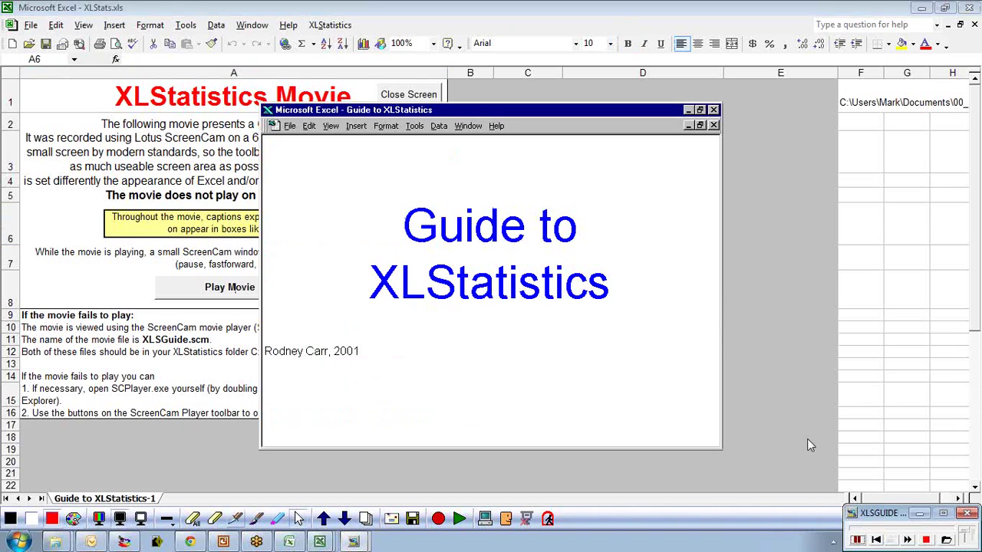
Move the playback controller beneath the movie, watch the opening of the tour, and stop and close the player.
{"action": "left_click_drag", "start_coordinate": [883, 513], "coordinate": [570, 445]}
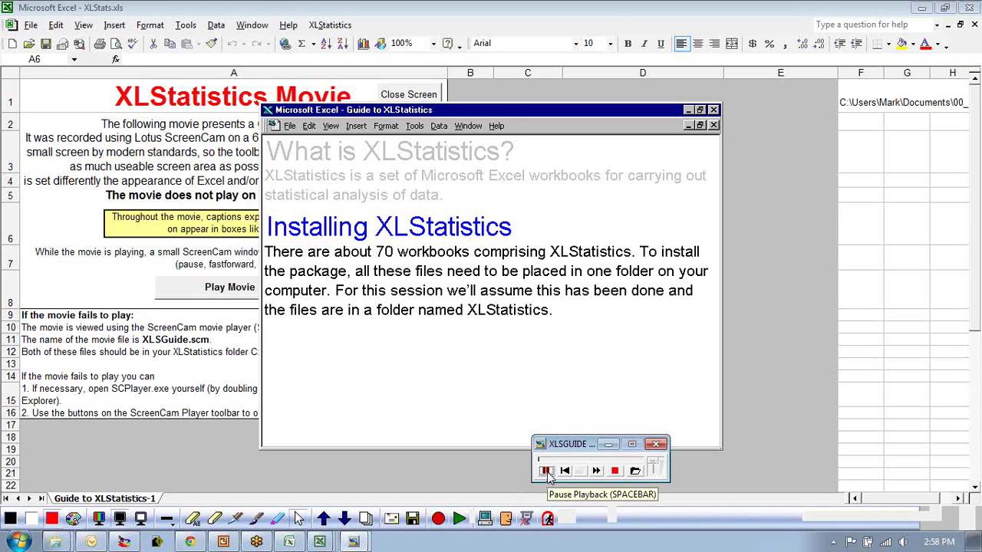
{"action": "left_click", "coordinate": [614, 471]}
{"action": "left_click", "coordinate": [546, 471]}
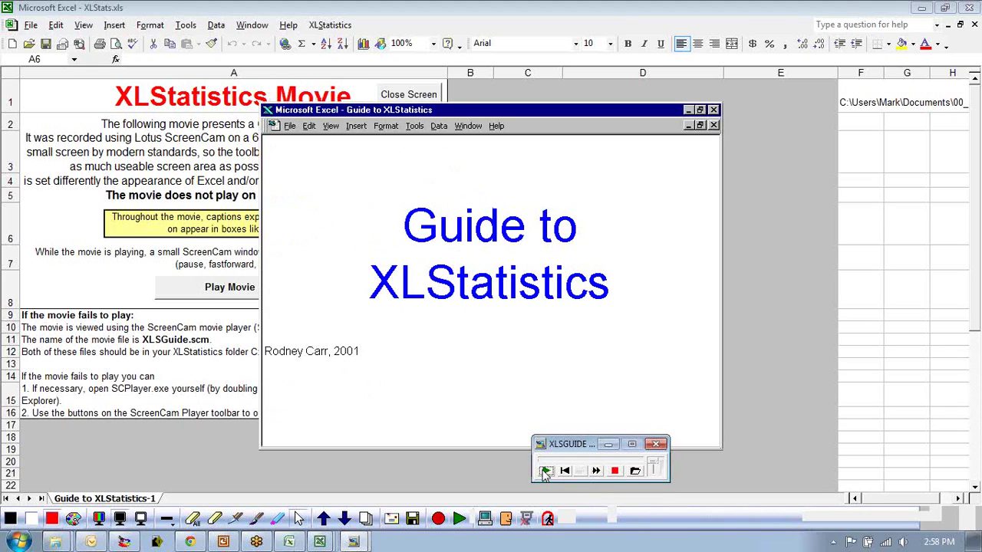
{"action": "left_click", "coordinate": [656, 443]}
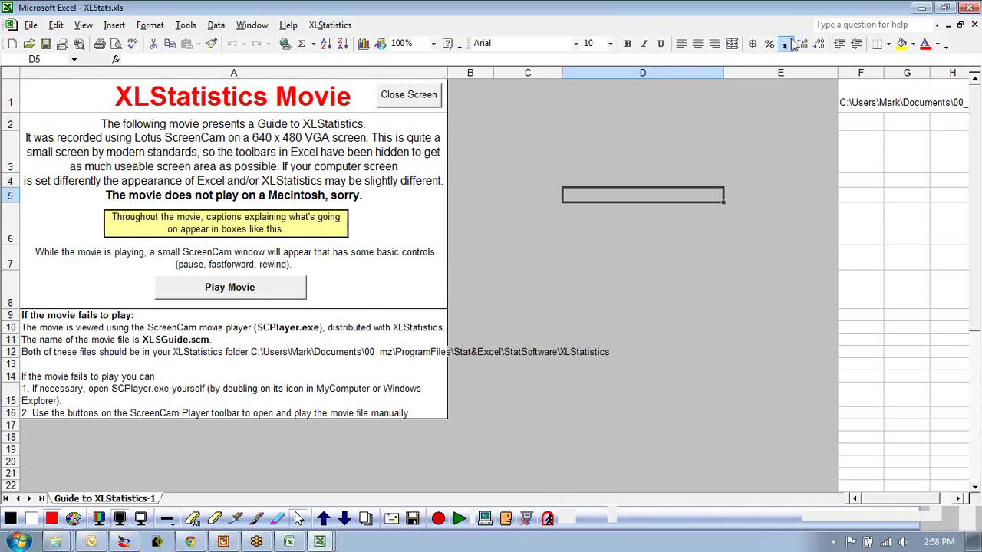
Close XLStats.xls and the 1Num.xls analysis workbook without saving the changes to either.
{"action": "left_click", "coordinate": [972, 27]}
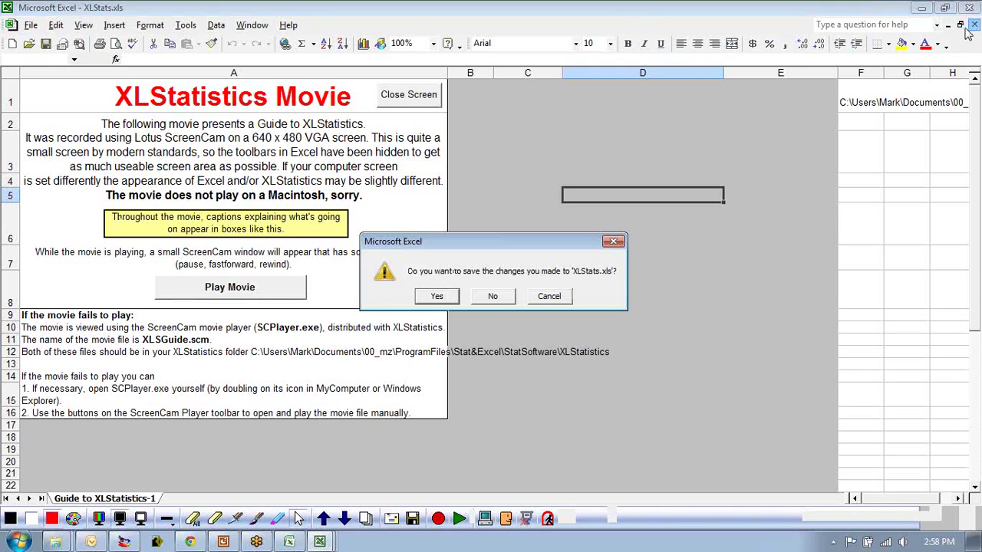
{"action": "left_click", "coordinate": [491, 294]}
{"action": "left_click", "coordinate": [611, 258]}
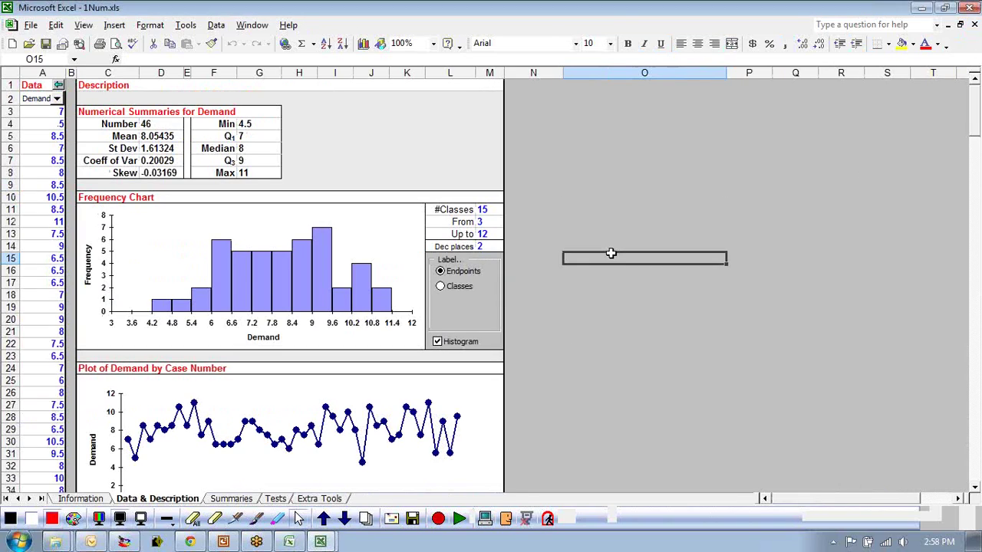
{"action": "left_click", "coordinate": [974, 25]}
{"action": "left_click", "coordinate": [493, 298]}
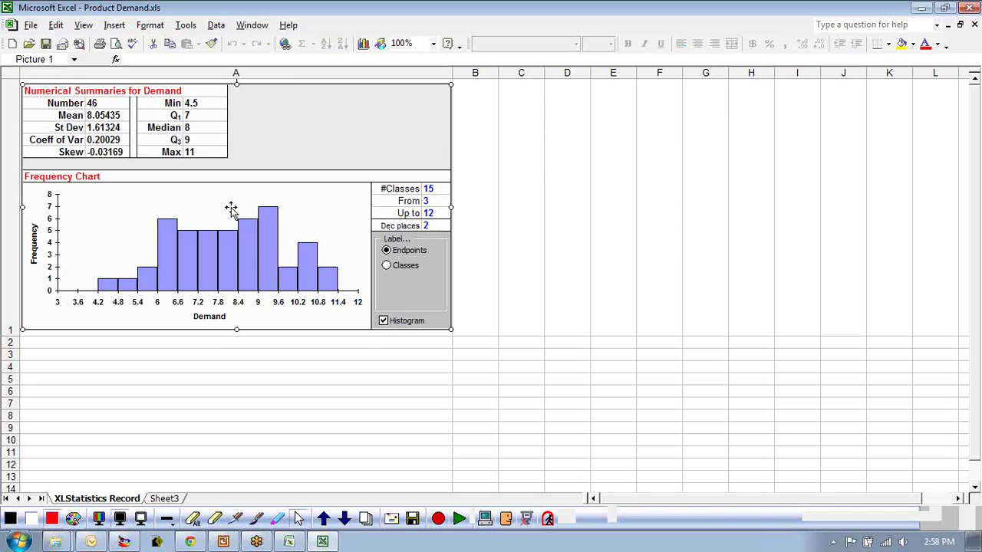
Review the recorded summary and frequency chart on the XLStatistics Record sheet, glancing at Sheet3 as well.
{"action": "left_click", "coordinate": [217, 428]}
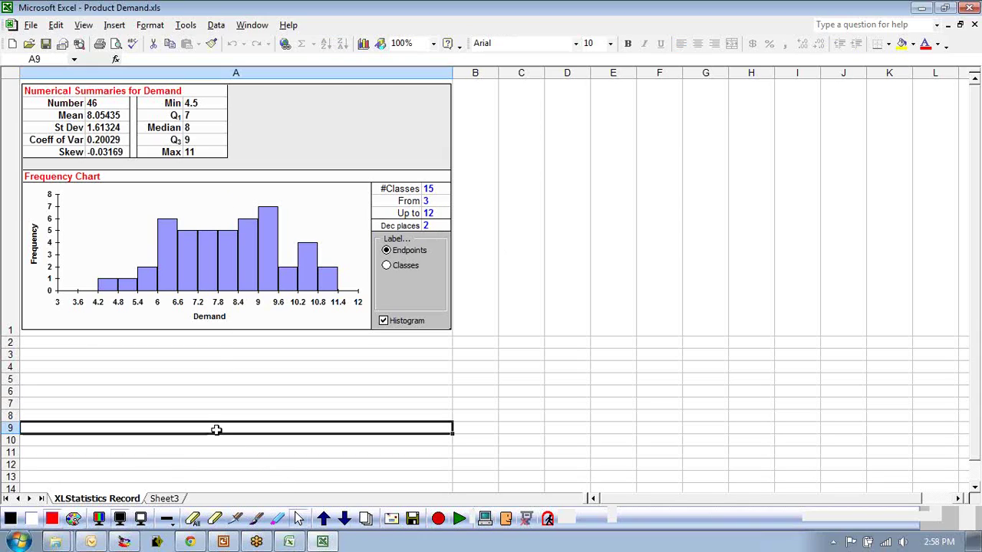
{"action": "left_click", "coordinate": [181, 156]}
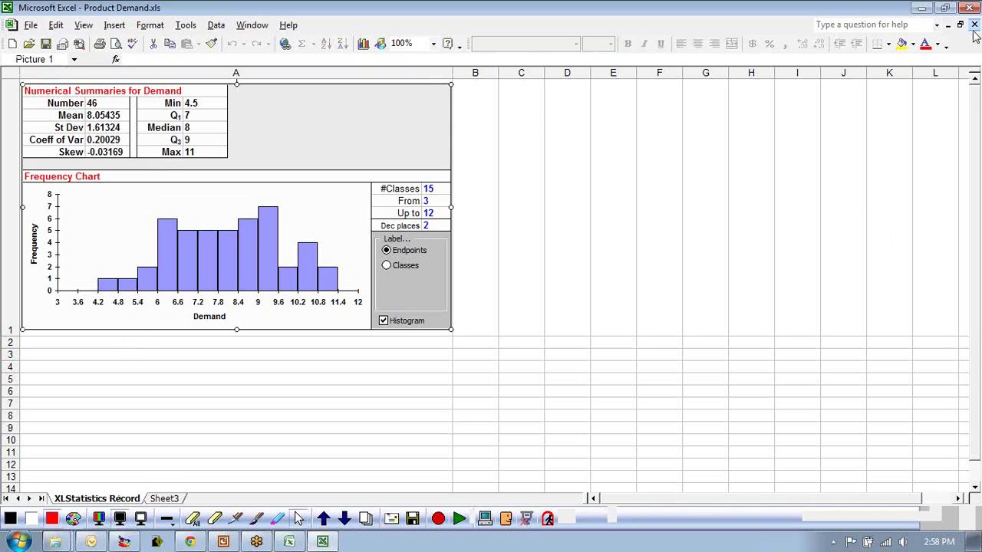
{"action": "left_click", "coordinate": [162, 499]}
{"action": "left_click", "coordinate": [79, 501]}
{"action": "left_click", "coordinate": [312, 465]}
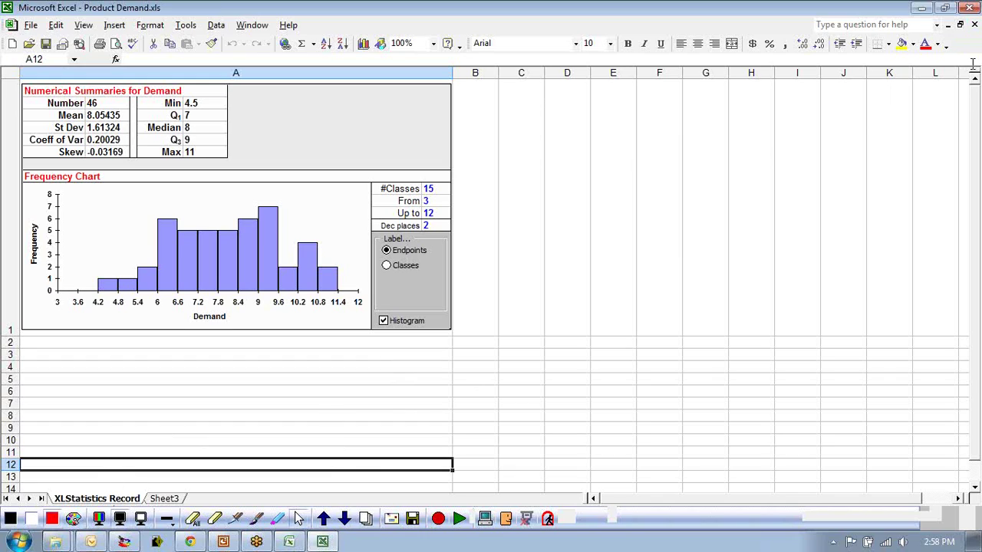
Exit Excel without saving the changes to Product Demand.xls.
{"action": "left_click", "coordinate": [970, 8]}
{"action": "left_click", "coordinate": [486, 321]}
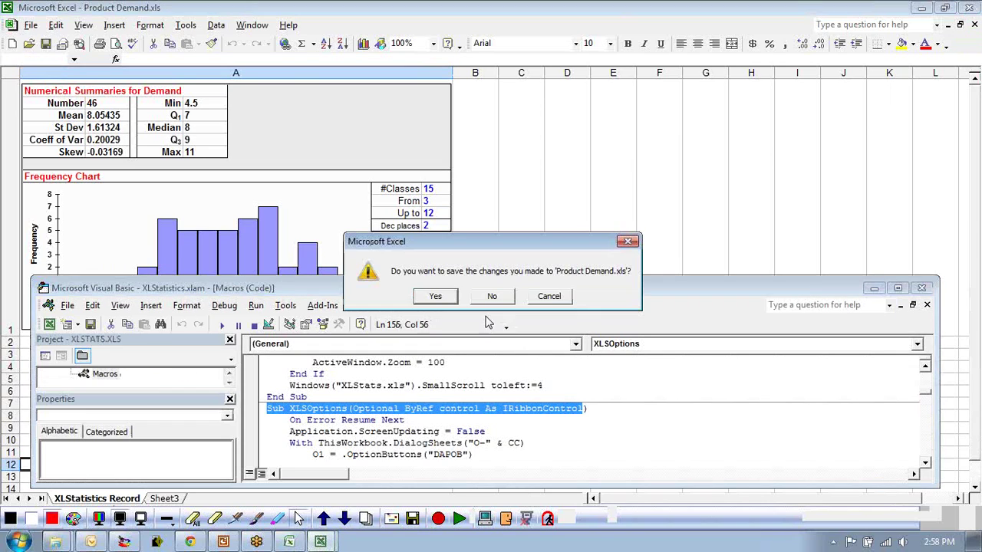
{"action": "left_click", "coordinate": [494, 297]}
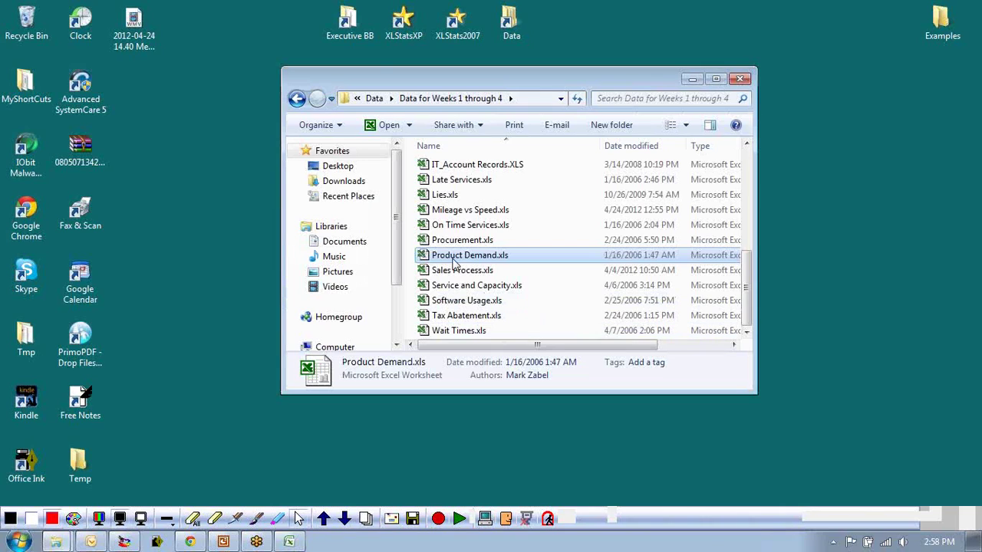
Send the XLStats2007 desktop shortcut to Excel 2007 to load the XLStatistics add-in.
{"action": "left_click", "coordinate": [482, 272]}
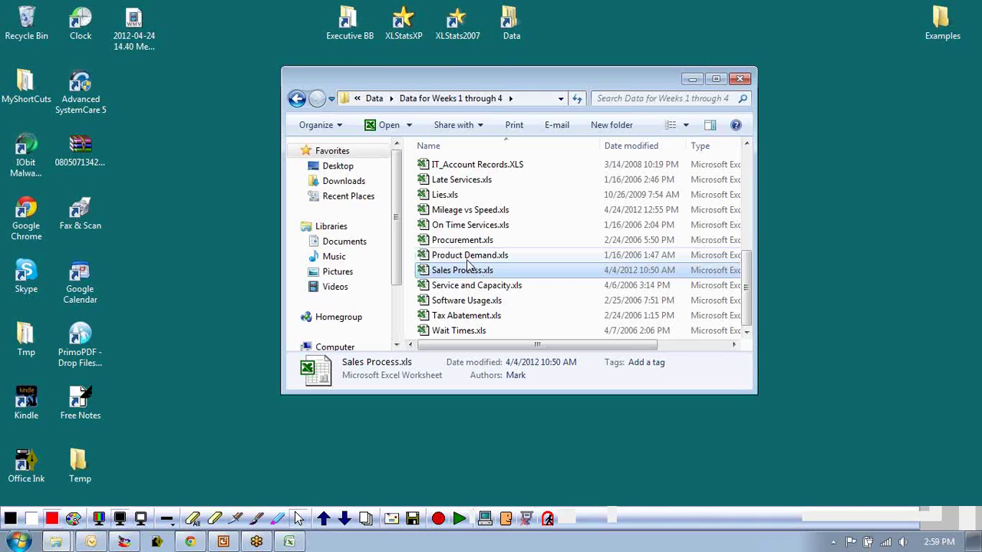
{"action": "left_click", "coordinate": [464, 256]}
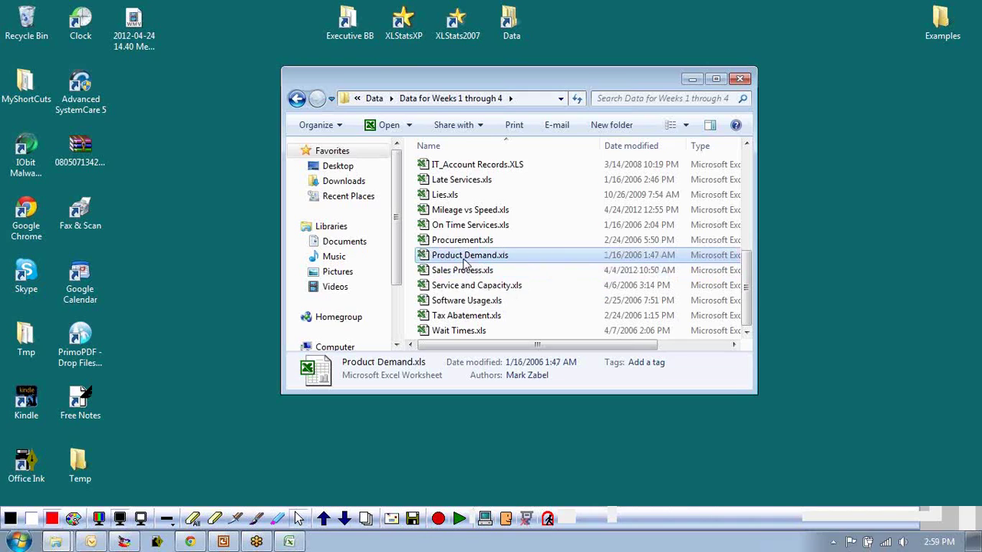
{"action": "right_click", "coordinate": [455, 31]}
{"action": "mouse_move", "coordinate": [491, 232]}
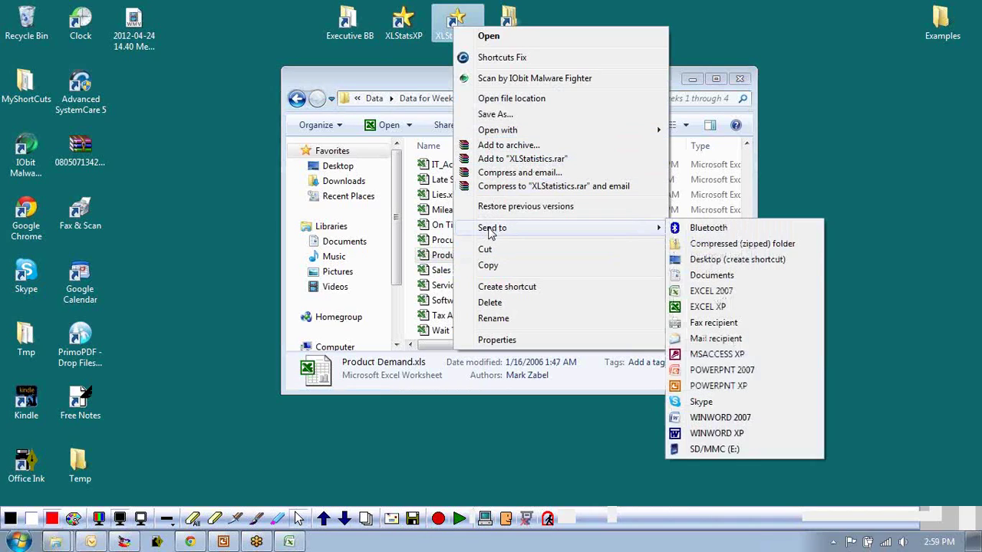
{"action": "left_click", "coordinate": [702, 290]}
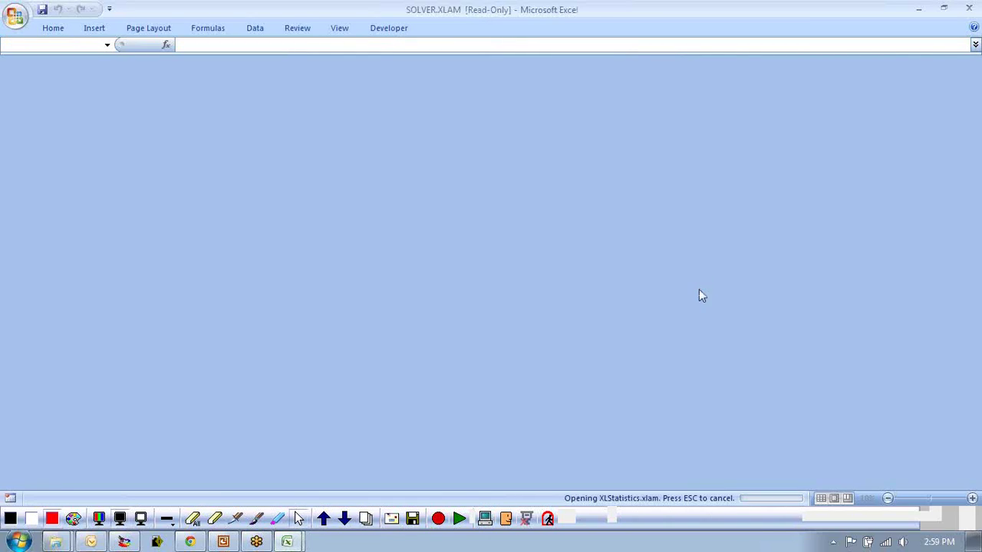
{"action": "left_click", "coordinate": [519, 330]}
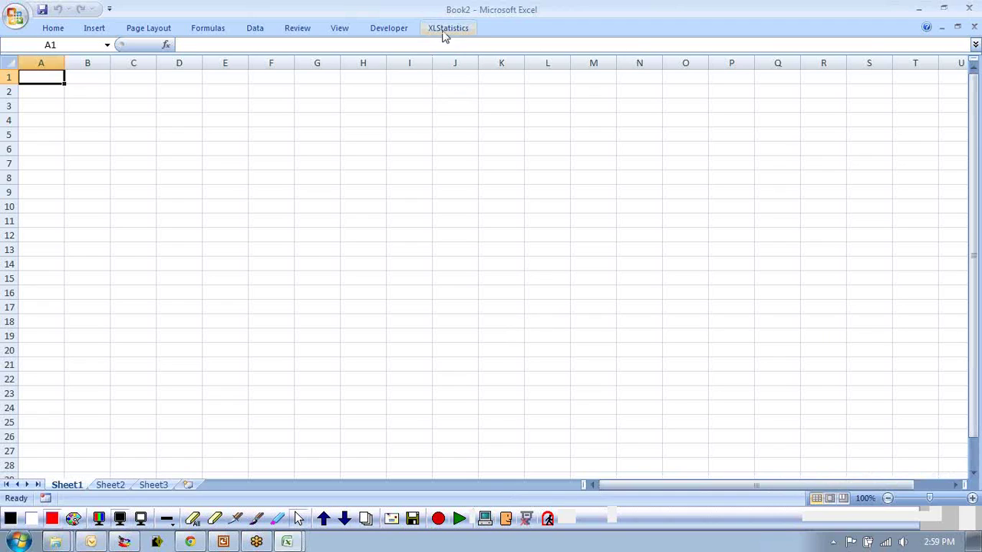
Minimize the new workbook, send Product Demand.xls to Excel 2007 and maximize its window.
{"action": "left_click", "coordinate": [922, 8]}
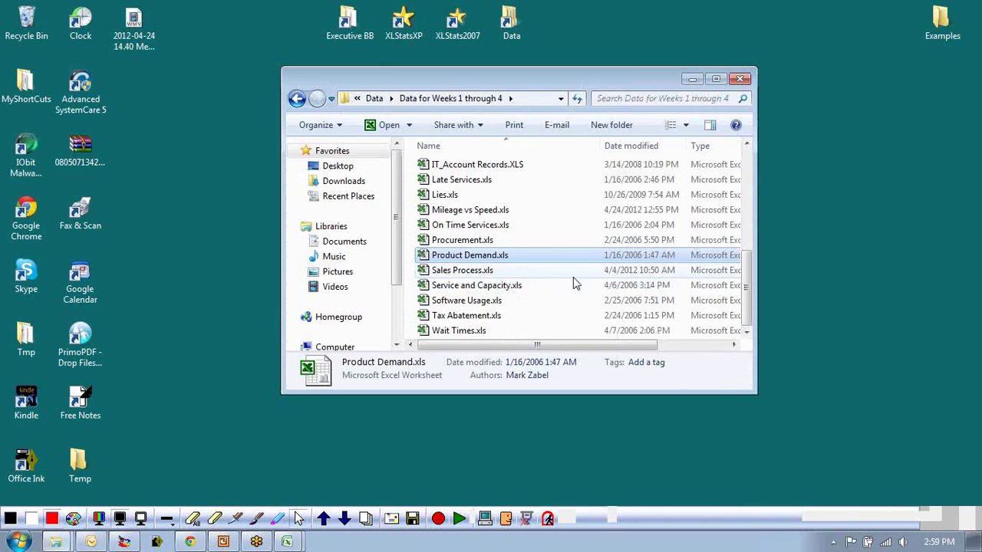
{"action": "right_click", "coordinate": [473, 262]}
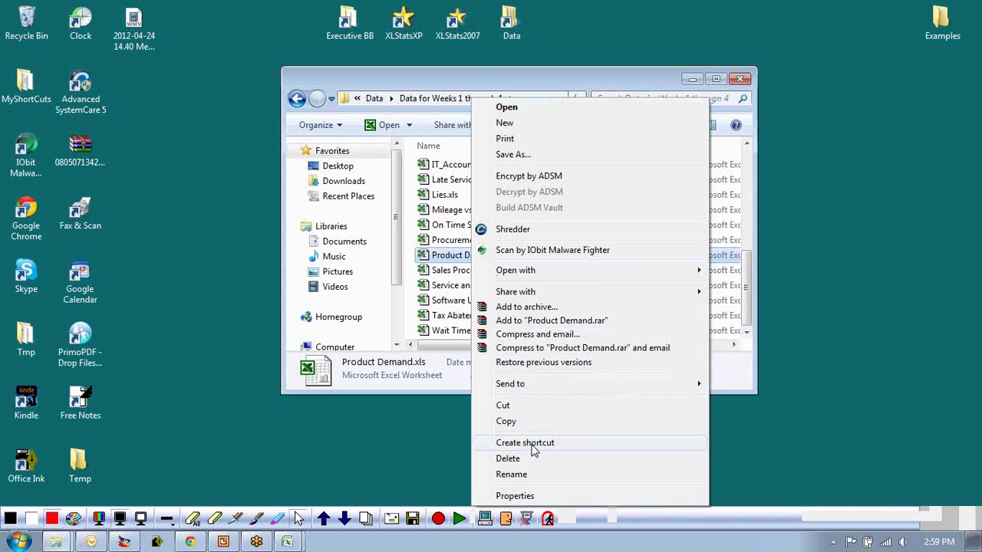
{"action": "mouse_move", "coordinate": [529, 385]}
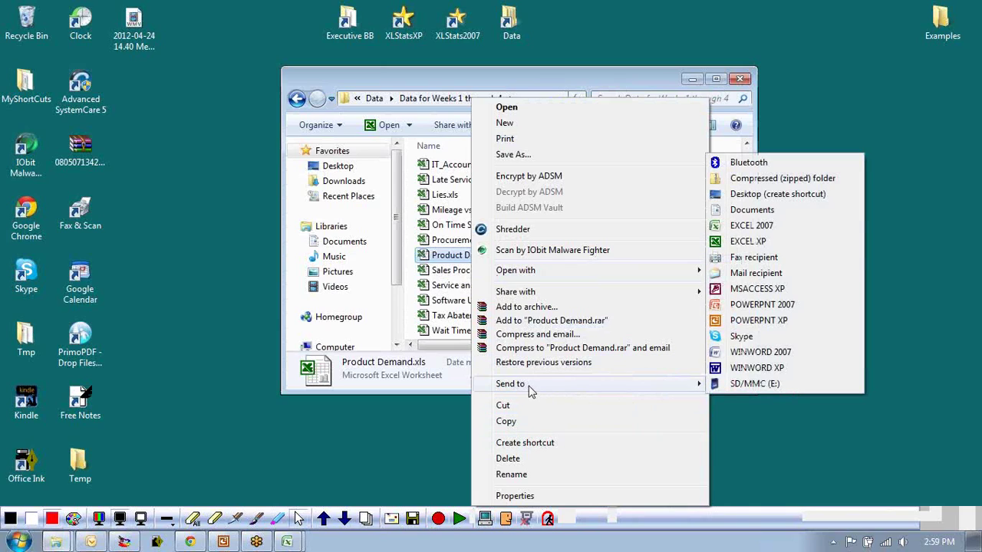
{"action": "left_click", "coordinate": [733, 227]}
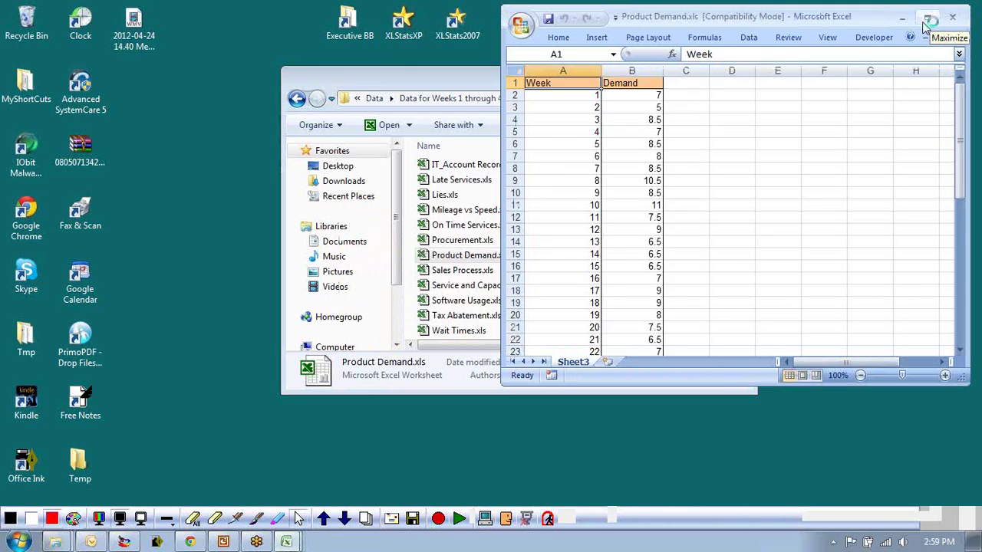
{"action": "left_click", "coordinate": [928, 21]}
Select the Week and Demand columns in A:B and check the ribbon for the XLStatistics commands.
{"action": "left_click", "coordinate": [269, 111]}
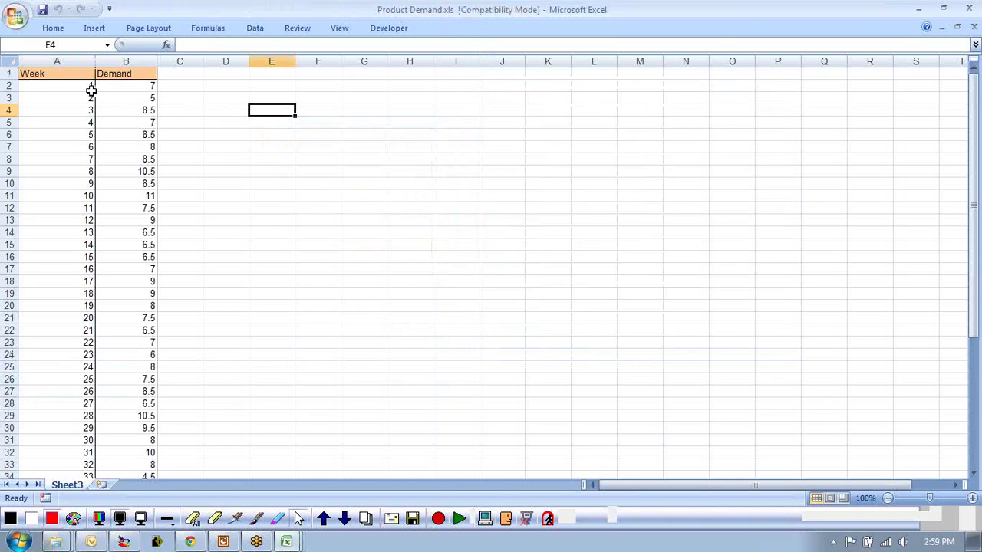
{"action": "left_click_drag", "start_coordinate": [44, 73], "coordinate": [115, 73]}
{"action": "left_click_drag", "start_coordinate": [56, 61], "coordinate": [115, 60]}
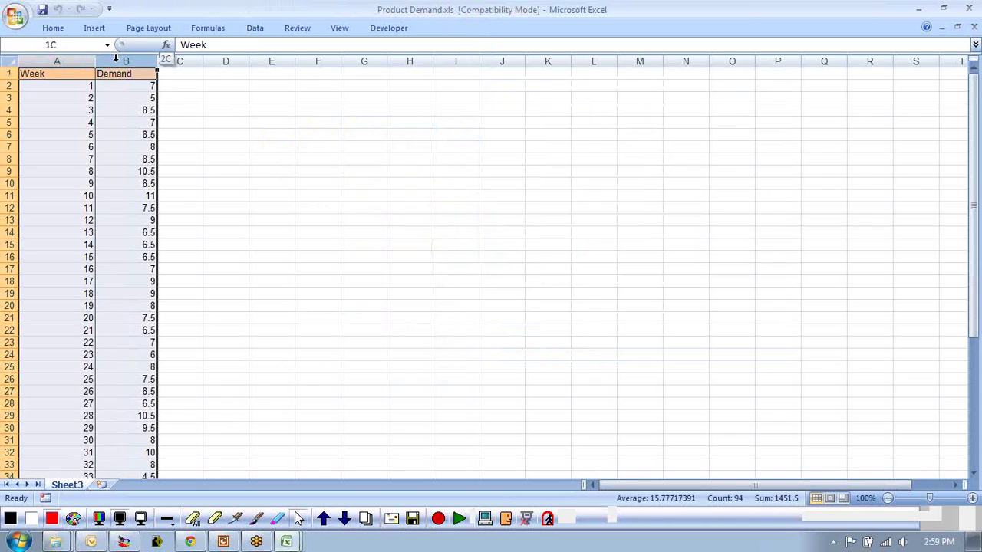
{"action": "left_click", "coordinate": [386, 28]}
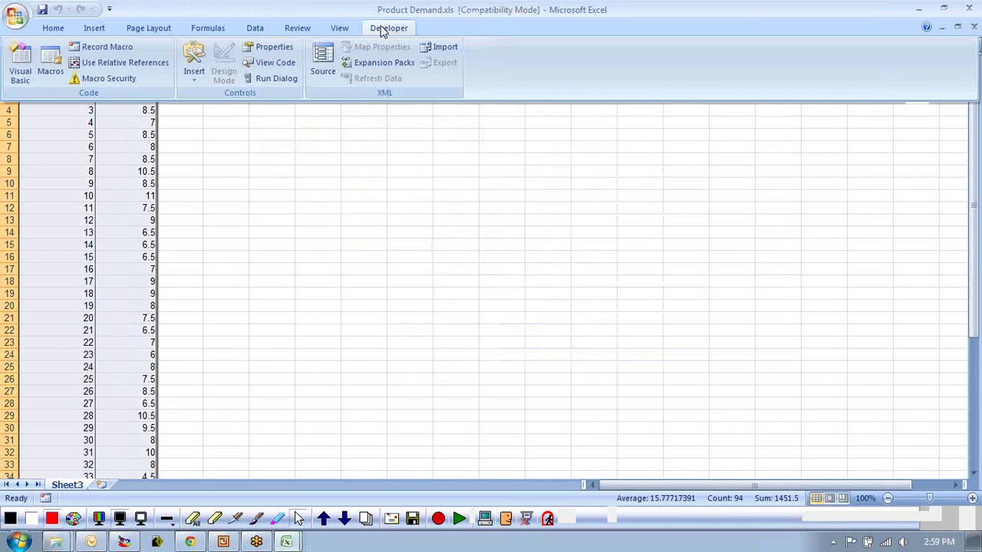
{"action": "left_click", "coordinate": [644, 29]}
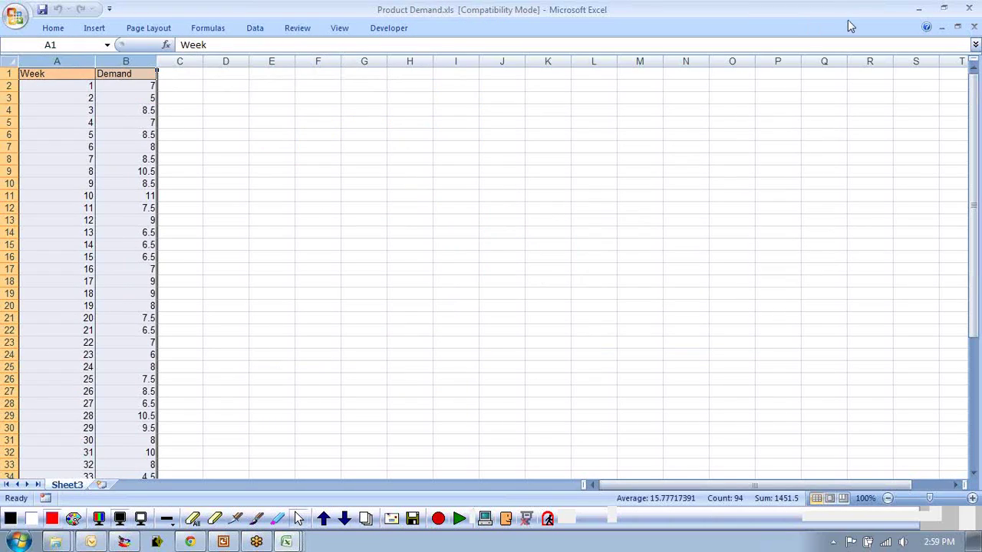
Minimize the Product Demand workbook, send the XLStats2007 desktop shortcut to Excel 2007 and maximize its window.
{"action": "left_click", "coordinate": [920, 9]}
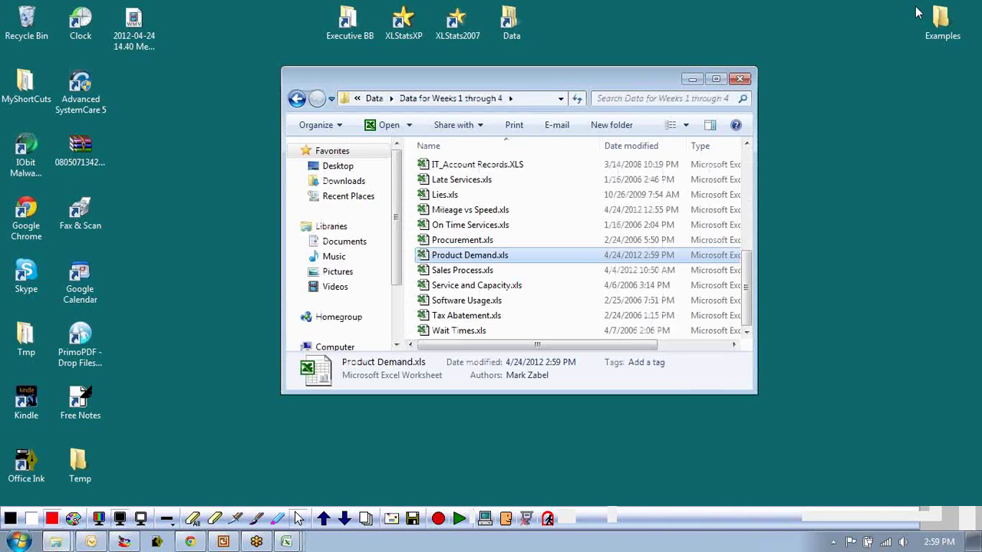
{"action": "right_click", "coordinate": [454, 23]}
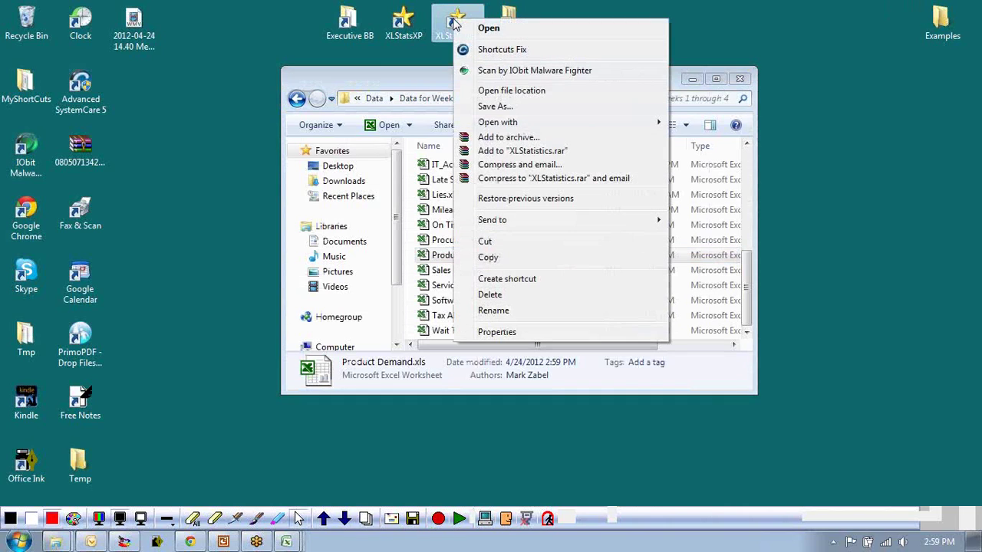
{"action": "mouse_move", "coordinate": [488, 221]}
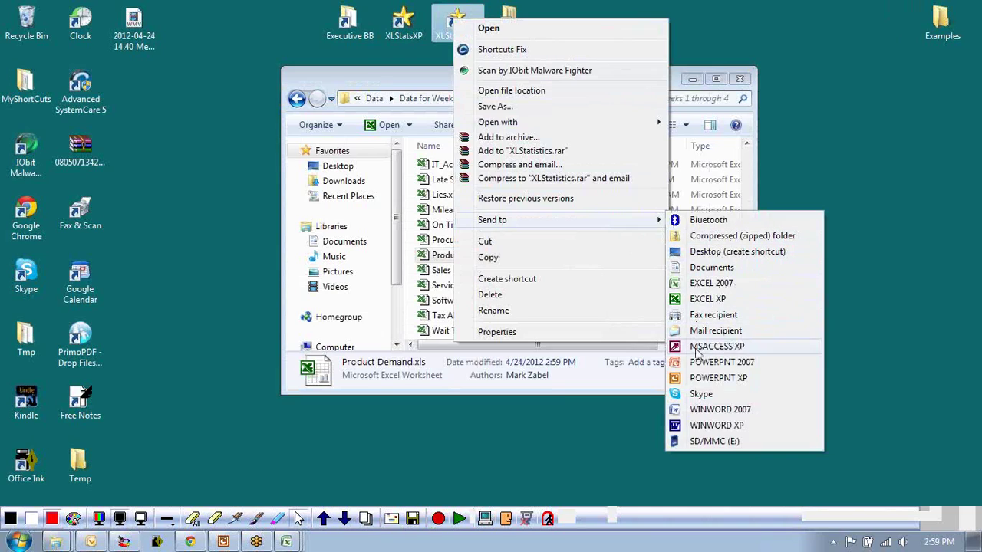
{"action": "left_click", "coordinate": [710, 284]}
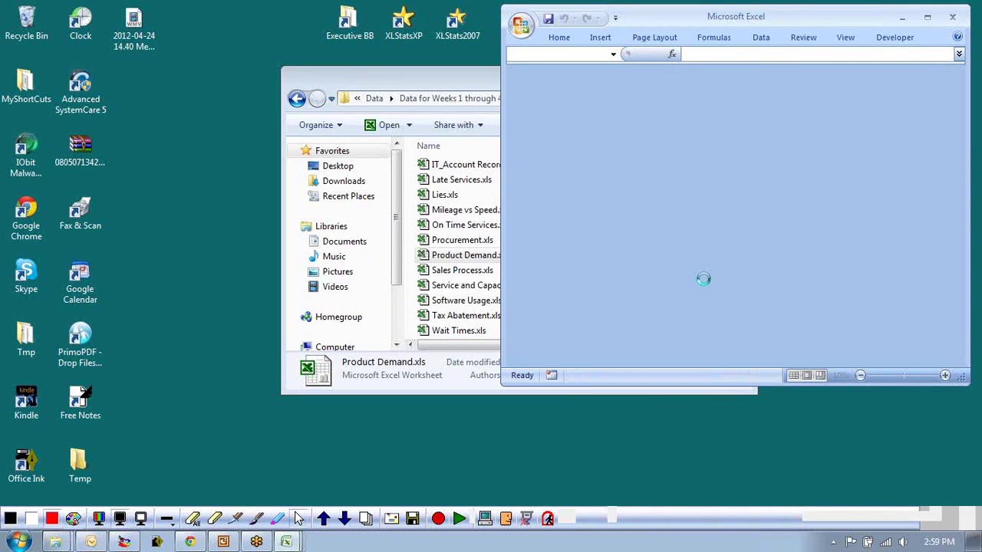
{"action": "left_click", "coordinate": [750, 272]}
{"action": "left_click", "coordinate": [927, 16]}
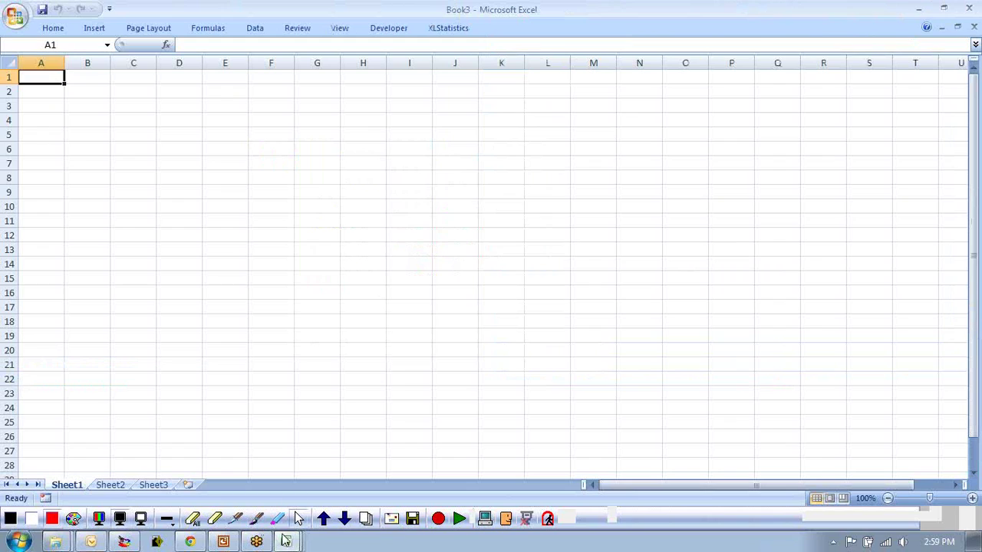
Run the 1Num analysis on the Week and Demand columns of Book2 and choose Demand as the analysed variable.
{"action": "mouse_move", "coordinate": [286, 540]}
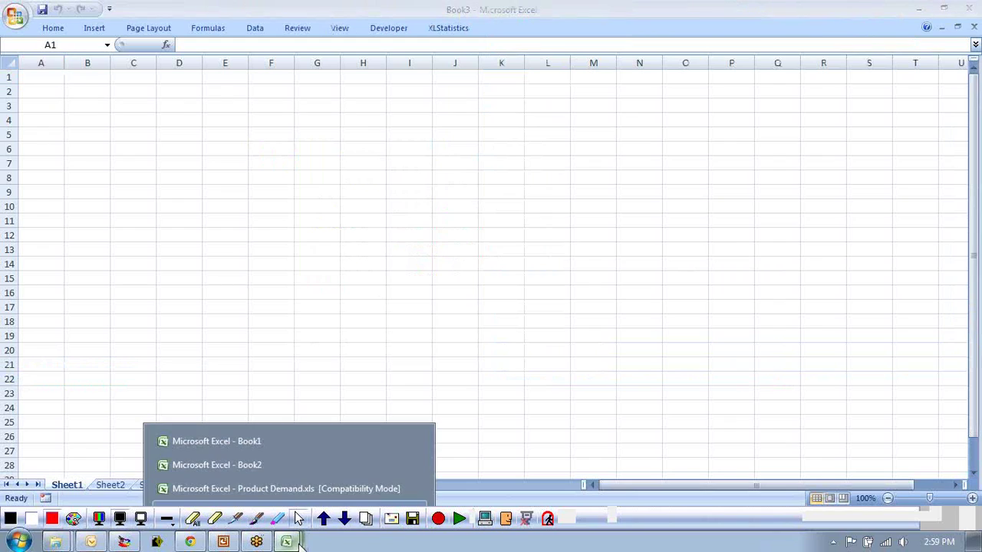
{"action": "left_click", "coordinate": [231, 483]}
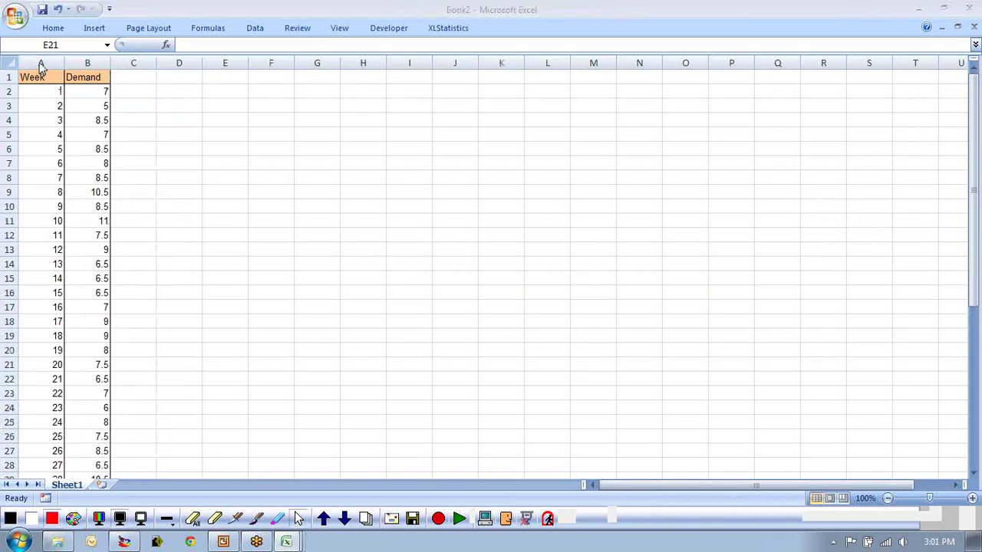
{"action": "left_click_drag", "start_coordinate": [40, 62], "coordinate": [84, 62]}
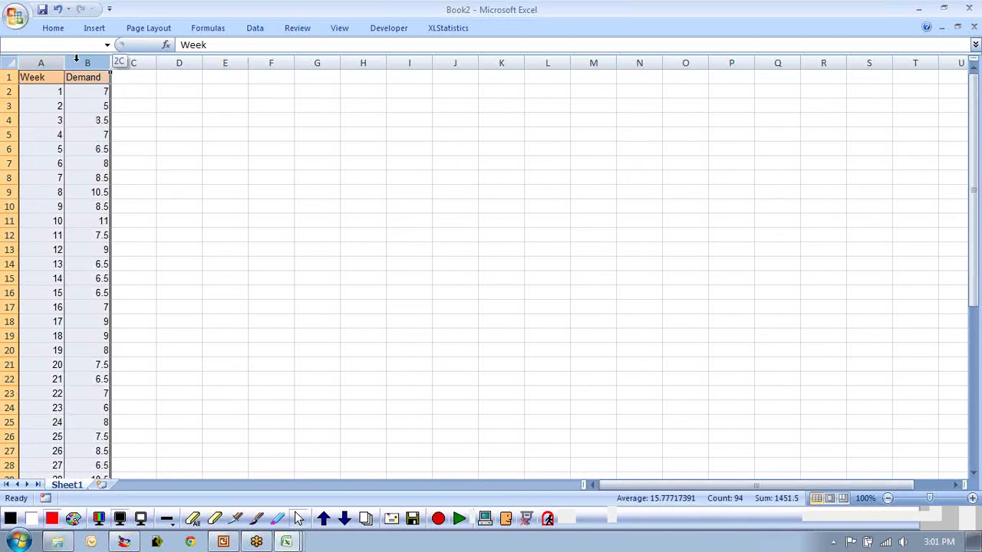
{"action": "left_click", "coordinate": [442, 33]}
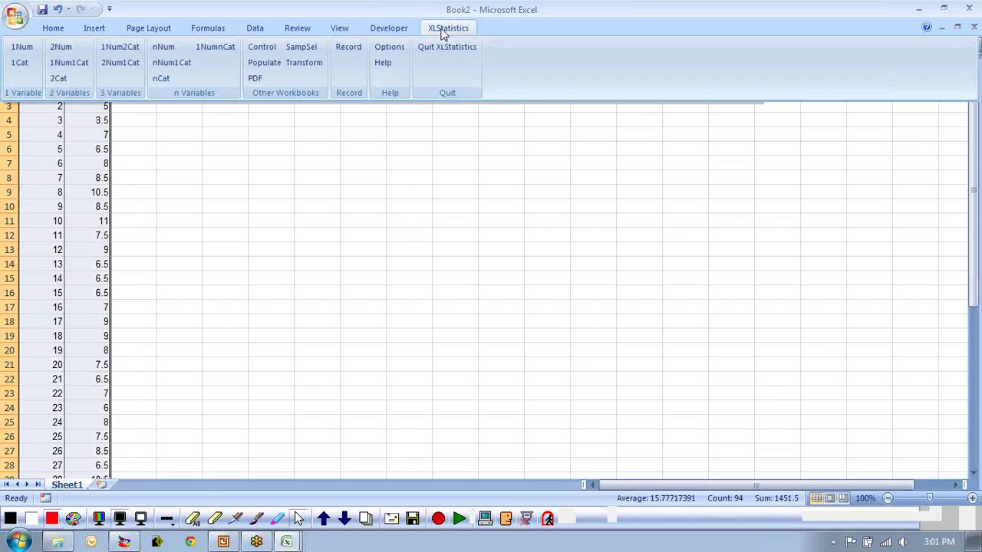
{"action": "left_click", "coordinate": [23, 54]}
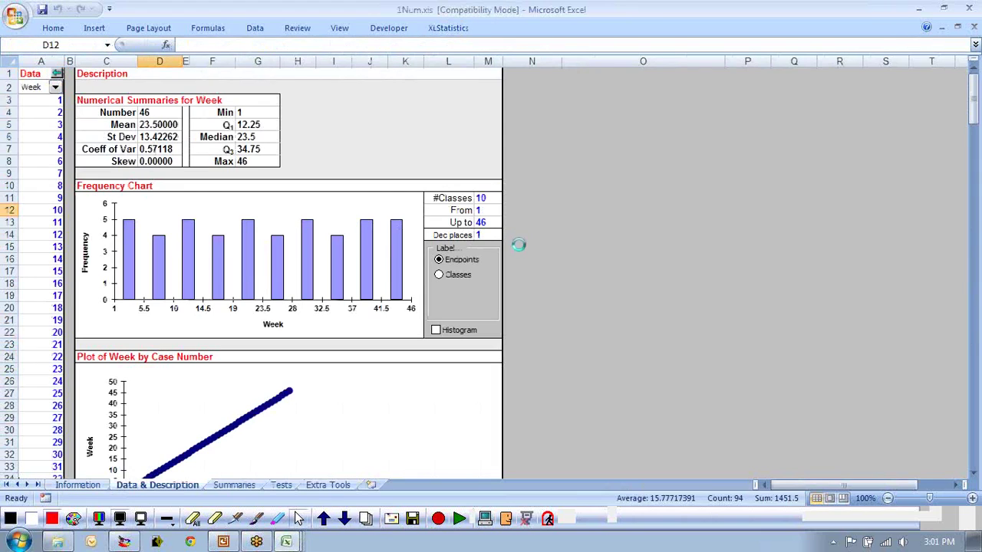
{"action": "left_click", "coordinate": [55, 86]}
{"action": "left_click", "coordinate": [51, 108]}
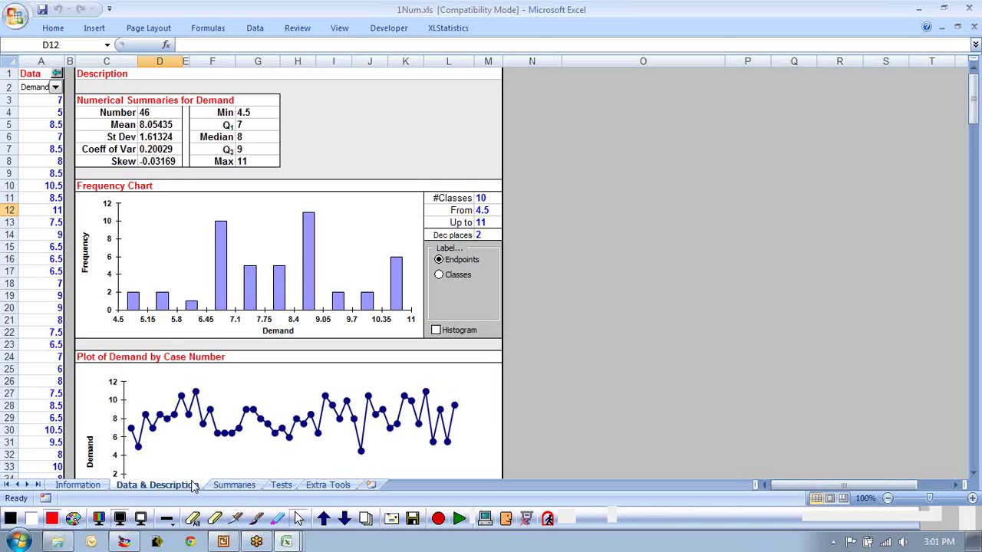
Open the Summaries sheet and set the frequency chart's number of classes to 8.
{"action": "left_click", "coordinate": [226, 486]}
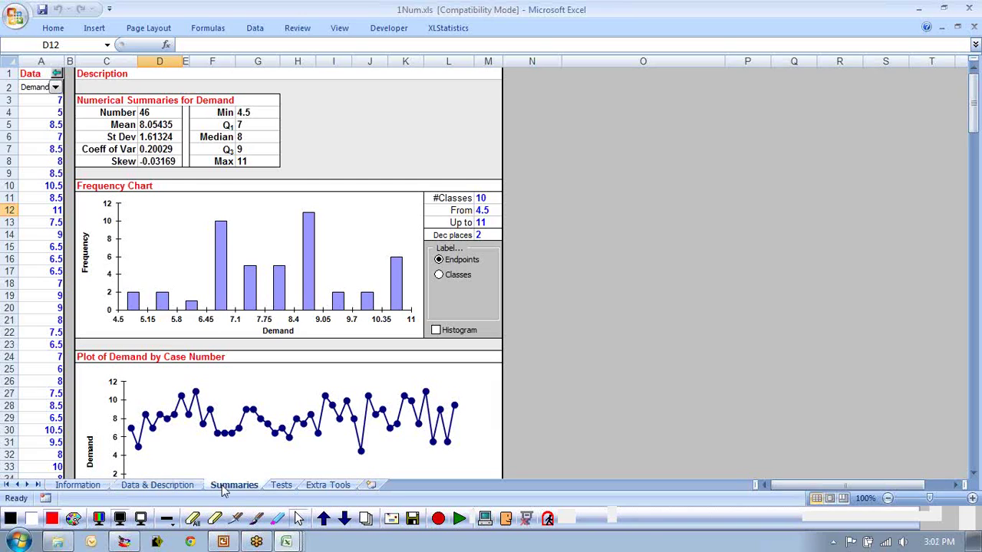
{"action": "left_click", "coordinate": [426, 86]}
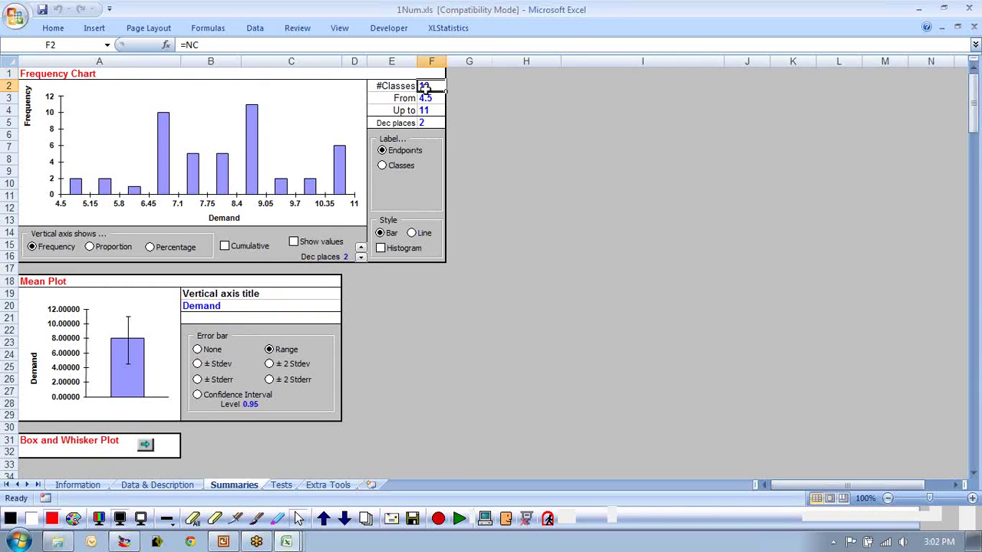
{"action": "type", "text": "8"}
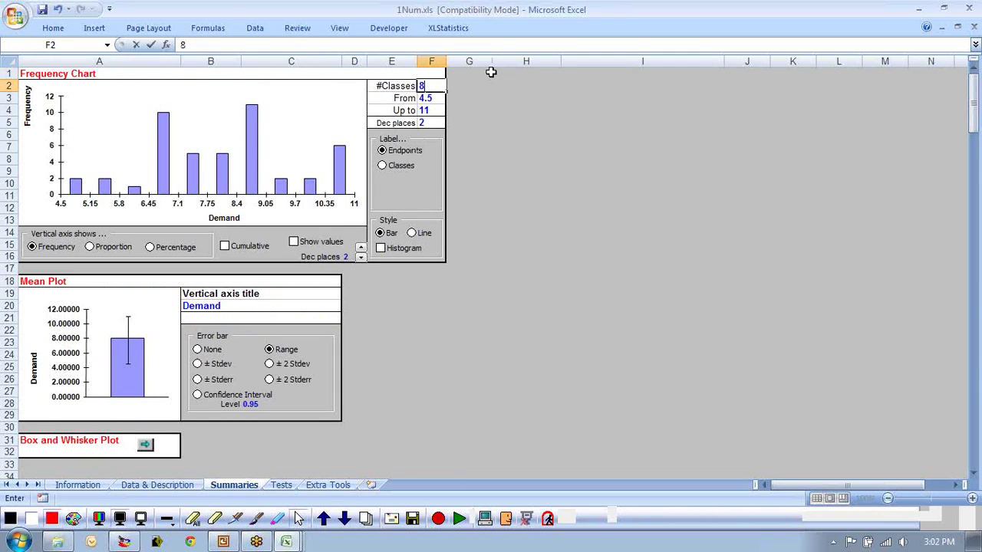
{"action": "key", "text": "Return"}
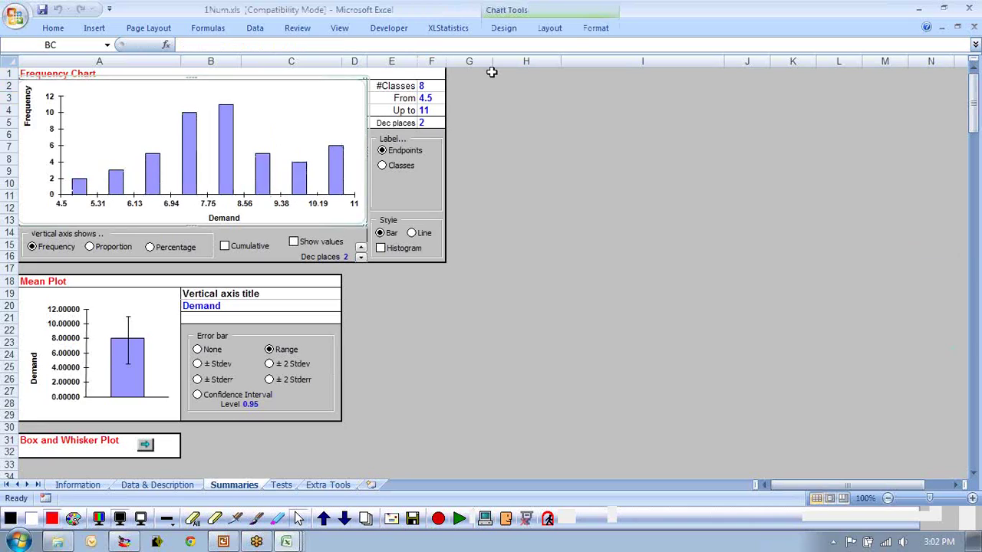
Change the frequency chart's number of classes to 15 and deselect the chart.
{"action": "left_click", "coordinate": [421, 88]}
{"action": "type", "text": "15"}
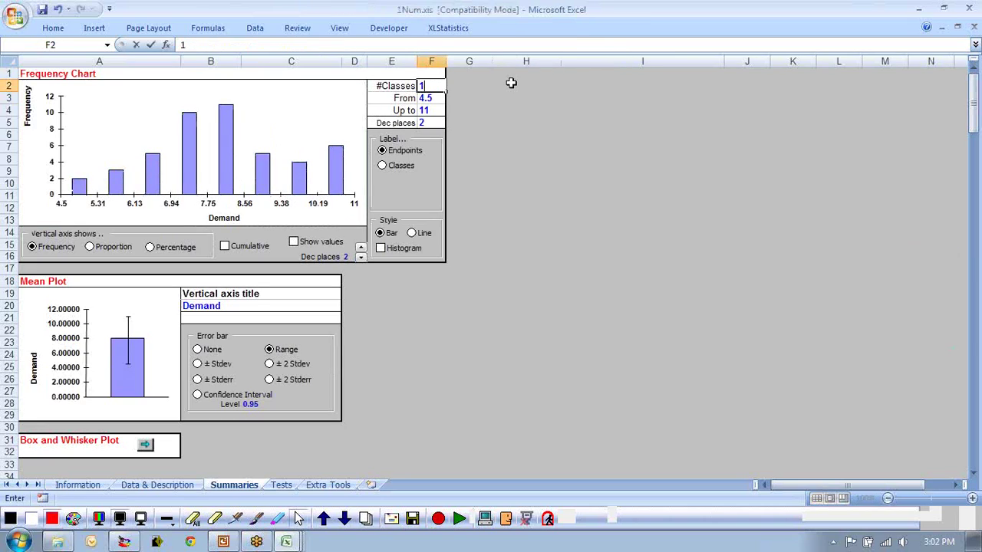
{"action": "key", "text": "Return"}
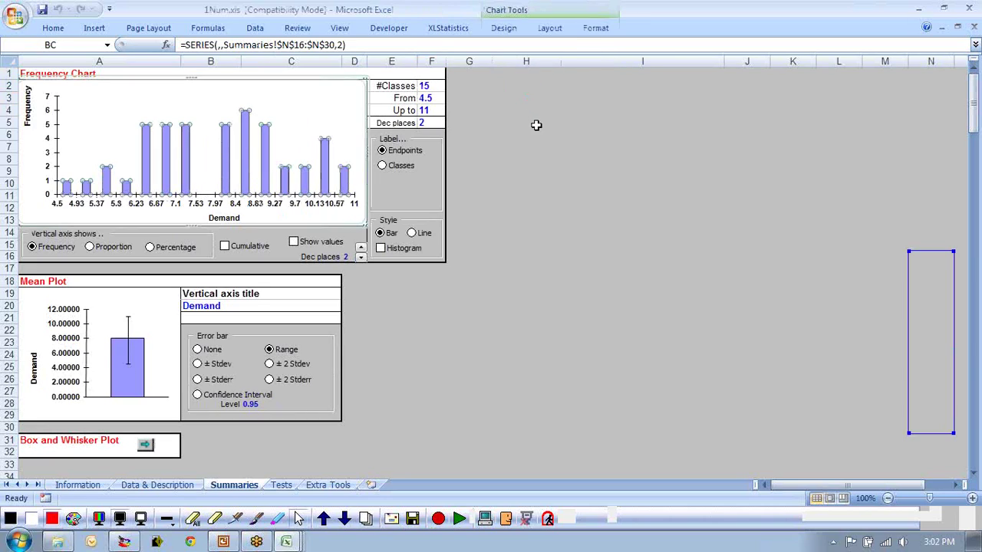
{"action": "left_click", "coordinate": [535, 170]}
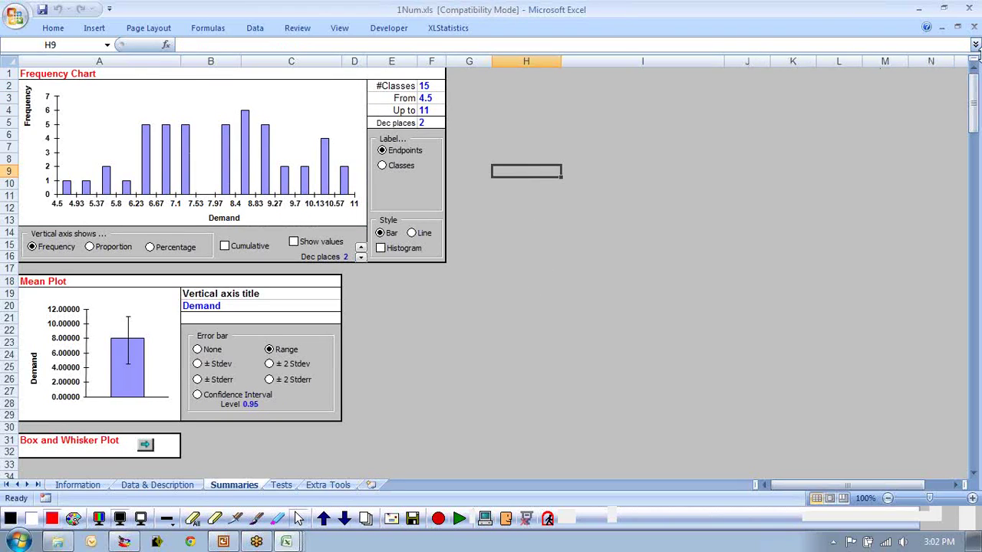
Open the XLStatistics help, view the Guided Tour Movie page and close it.
{"action": "left_click", "coordinate": [440, 29]}
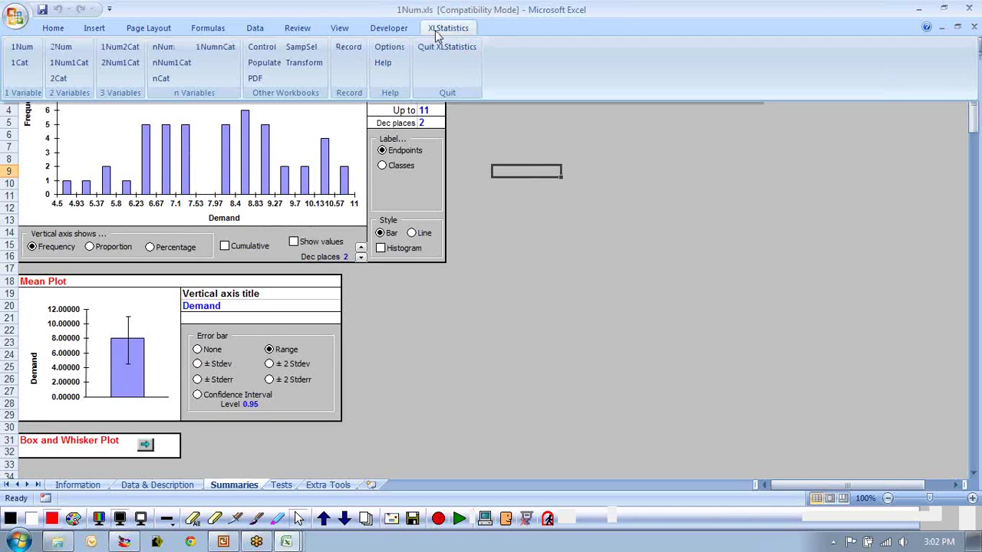
{"action": "left_click", "coordinate": [384, 65]}
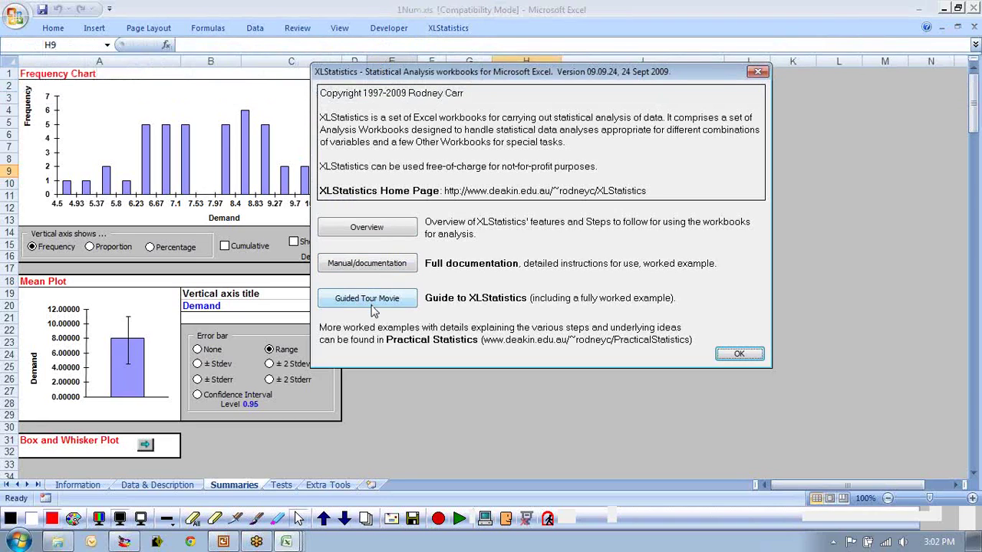
{"action": "left_click", "coordinate": [373, 303]}
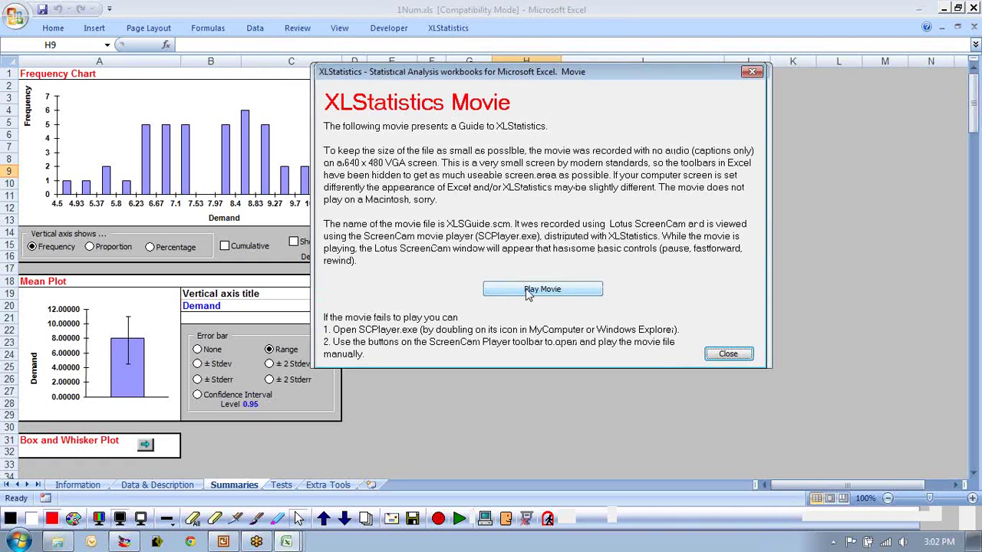
{"action": "left_click", "coordinate": [725, 358]}
{"action": "left_click", "coordinate": [537, 146]}
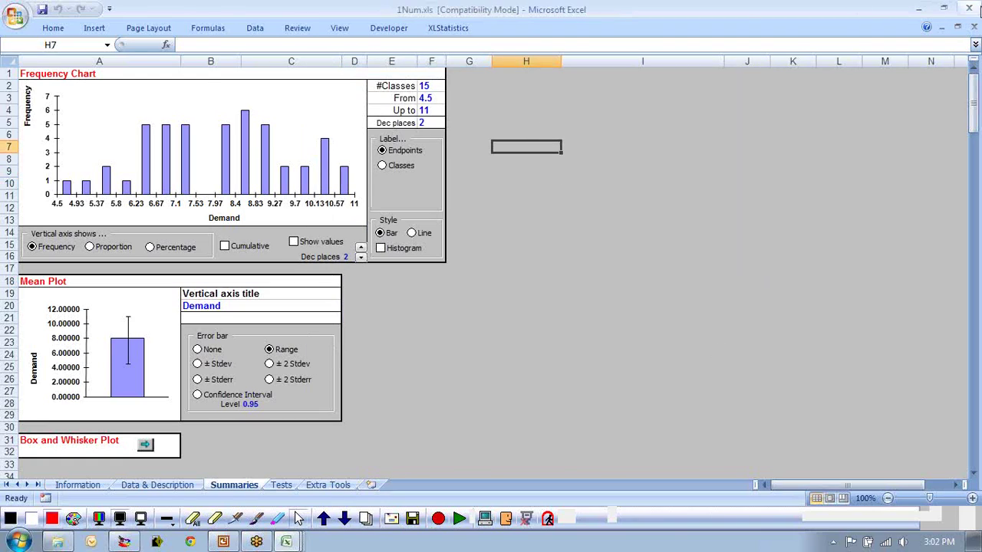
Close 1Num.xls and Book2 without saving the changes, and close the remaining Excel workbooks.
{"action": "left_click", "coordinate": [972, 8]}
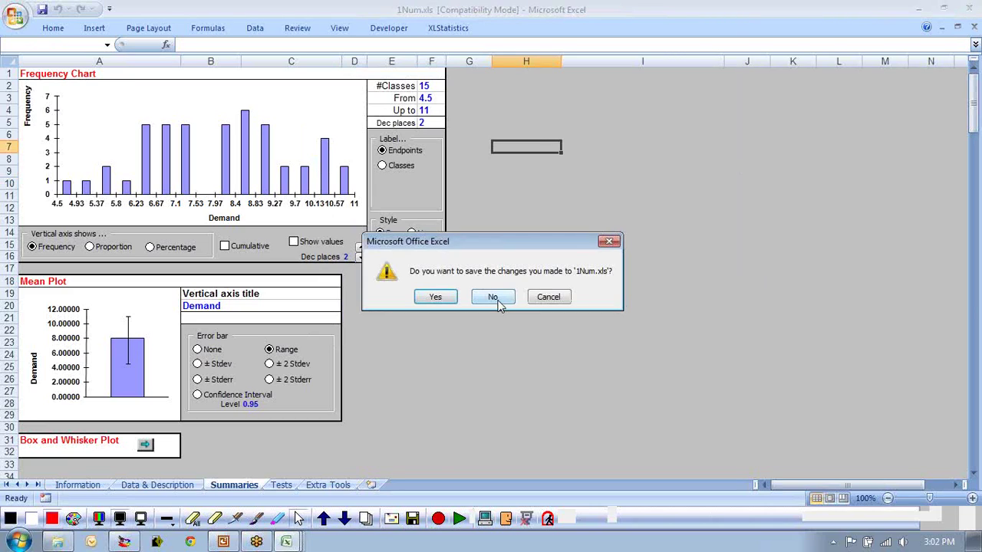
{"action": "left_click", "coordinate": [495, 297]}
{"action": "left_click", "coordinate": [482, 279]}
{"action": "left_click", "coordinate": [972, 9]}
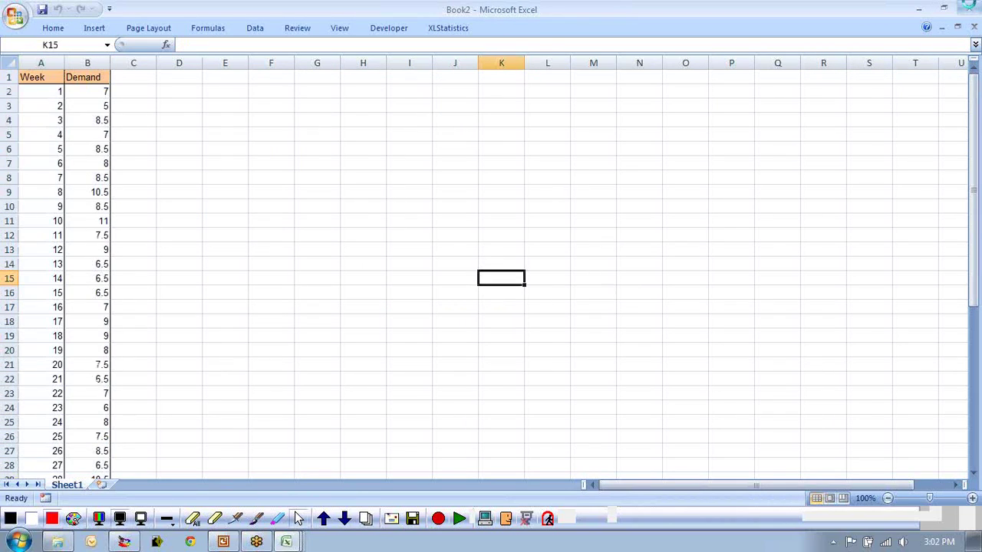
{"action": "left_click", "coordinate": [493, 298]}
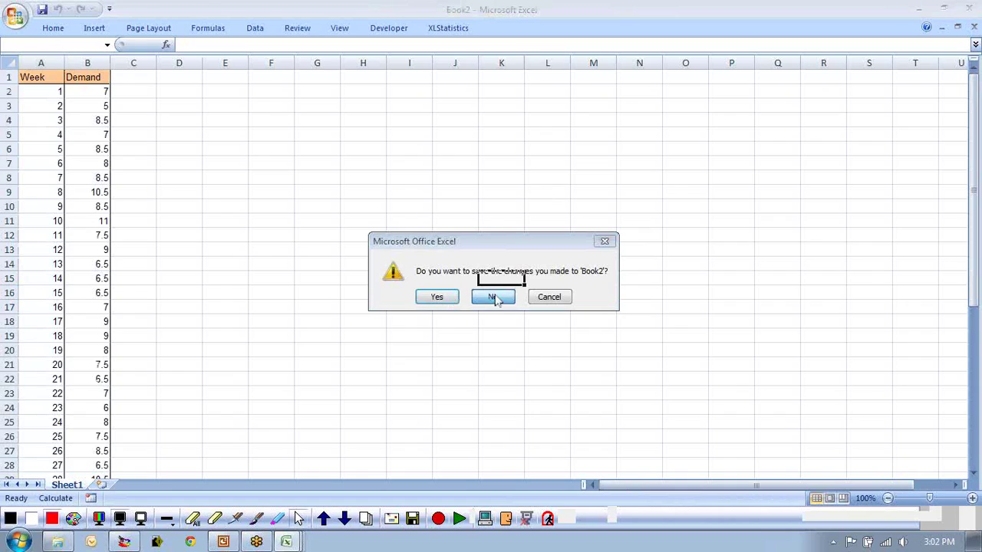
{"action": "left_click", "coordinate": [971, 8]}
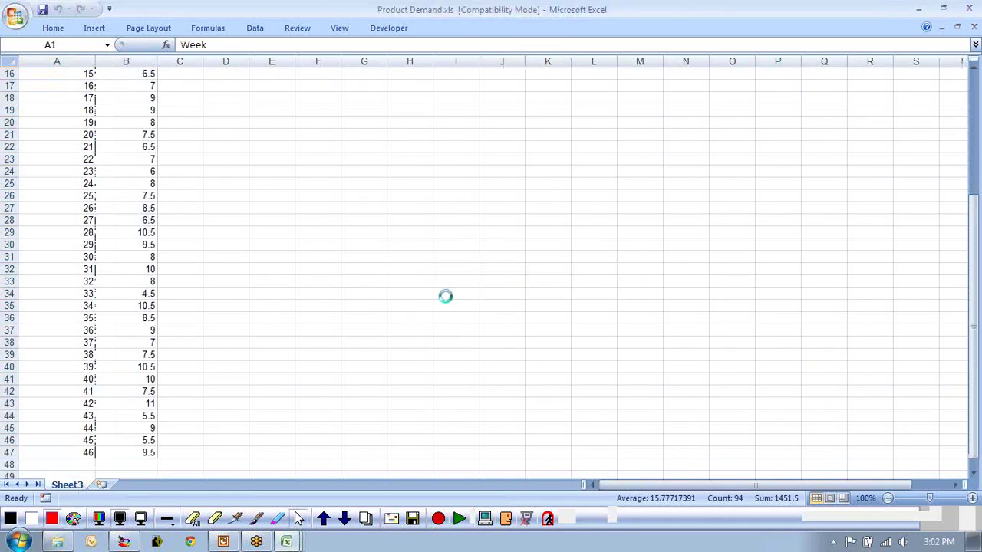
{"action": "left_click", "coordinate": [972, 8]}
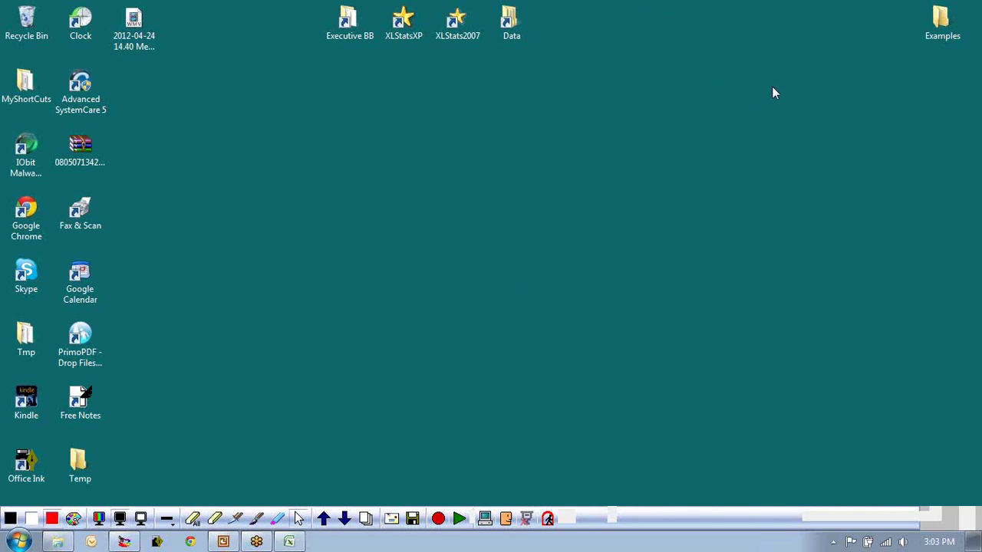
Switch to PowerPoint and start the slide show of 00 Week 3.ppt from the Week 3 section overview.
{"action": "left_click", "coordinate": [224, 542]}
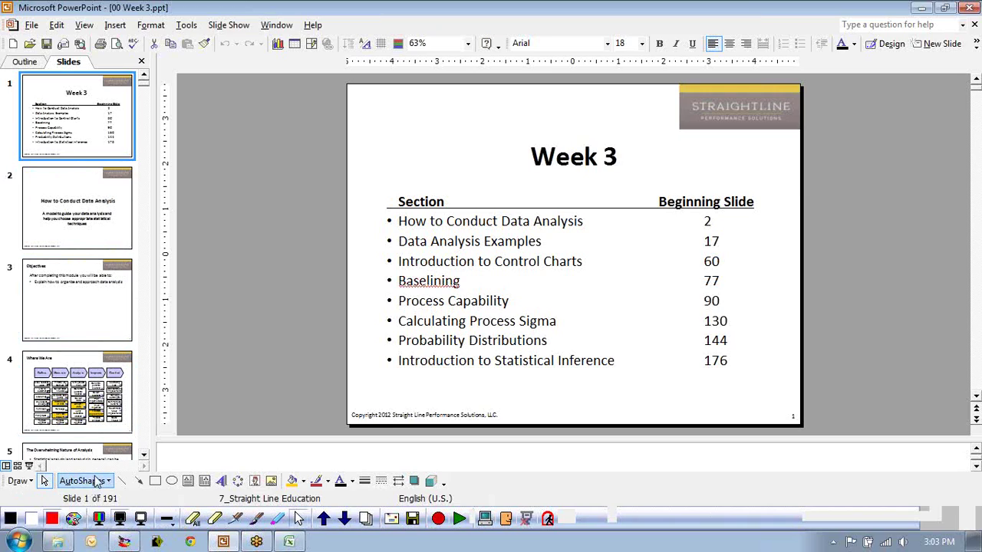
{"action": "left_click", "coordinate": [28, 465]}
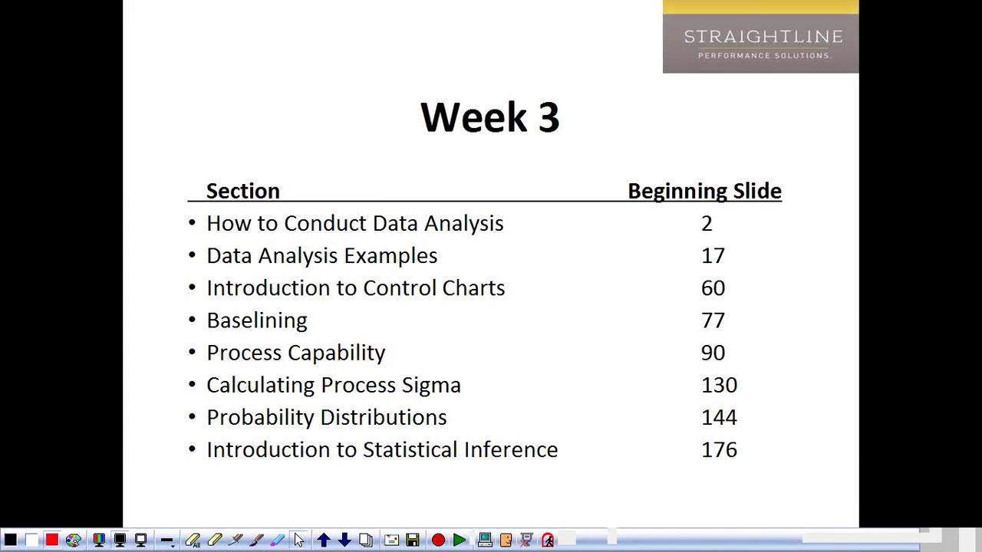
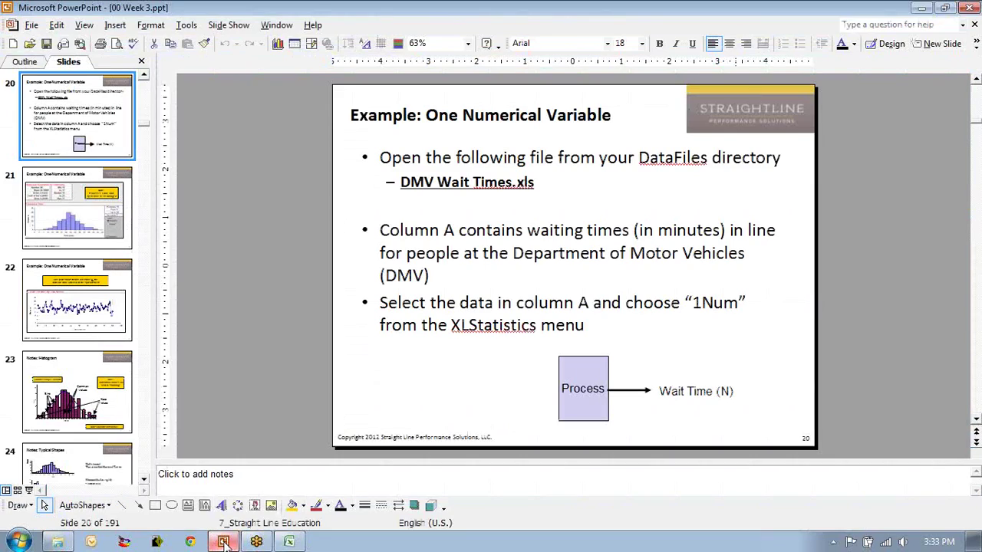
Minimize PowerPoint and sketch a process box with an arrow to "Wait Times" and "N" over the DMV Wait Times data.
{"action": "left_click", "coordinate": [224, 542]}
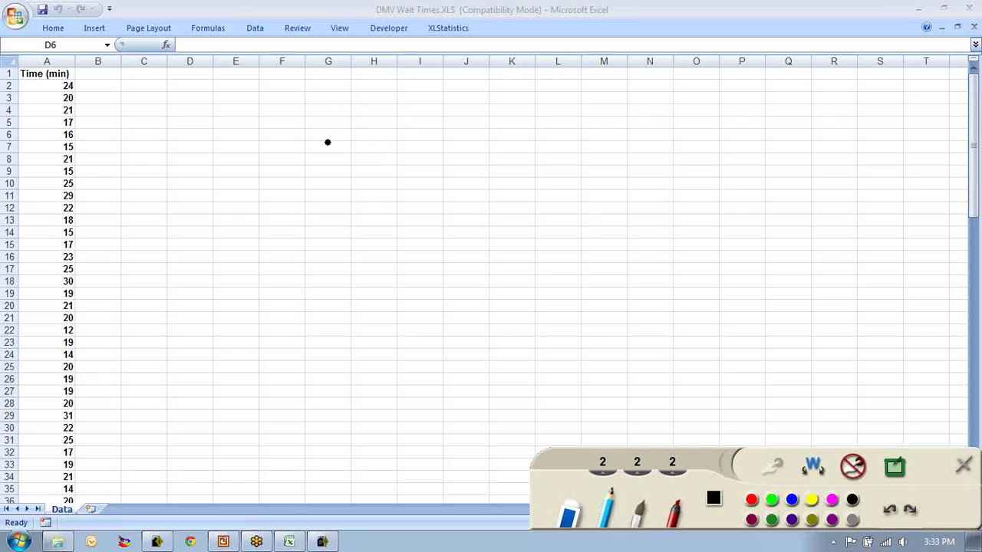
{"action": "mouse_move", "coordinate": [309, 141]}
{"action": "left_mouse_down"}
{"action": "mouse_move", "coordinate": [326, 228]}
{"action": "mouse_move", "coordinate": [369, 134]}
{"action": "left_mouse_up"}
{"action": "mouse_move", "coordinate": [376, 175]}
{"action": "left_mouse_down"}
{"action": "mouse_move", "coordinate": [451, 170]}
{"action": "mouse_move", "coordinate": [422, 159]}
{"action": "left_mouse_up"}
{"action": "mouse_move", "coordinate": [488, 163]}
{"action": "left_mouse_down"}
{"action": "mouse_move", "coordinate": [525, 166]}
{"action": "mouse_move", "coordinate": [540, 138]}
{"action": "mouse_move", "coordinate": [559, 153]}
{"action": "mouse_move", "coordinate": [486, 202]}
{"action": "mouse_move", "coordinate": [541, 213]}
{"action": "mouse_move", "coordinate": [587, 202]}
{"action": "left_mouse_up"}
{"action": "mouse_move", "coordinate": [626, 152]}
{"action": "left_mouse_down"}
{"action": "mouse_move", "coordinate": [631, 174]}
{"action": "mouse_move", "coordinate": [684, 172]}
{"action": "mouse_move", "coordinate": [695, 161]}
{"action": "mouse_move", "coordinate": [673, 201]}
{"action": "left_mouse_up"}
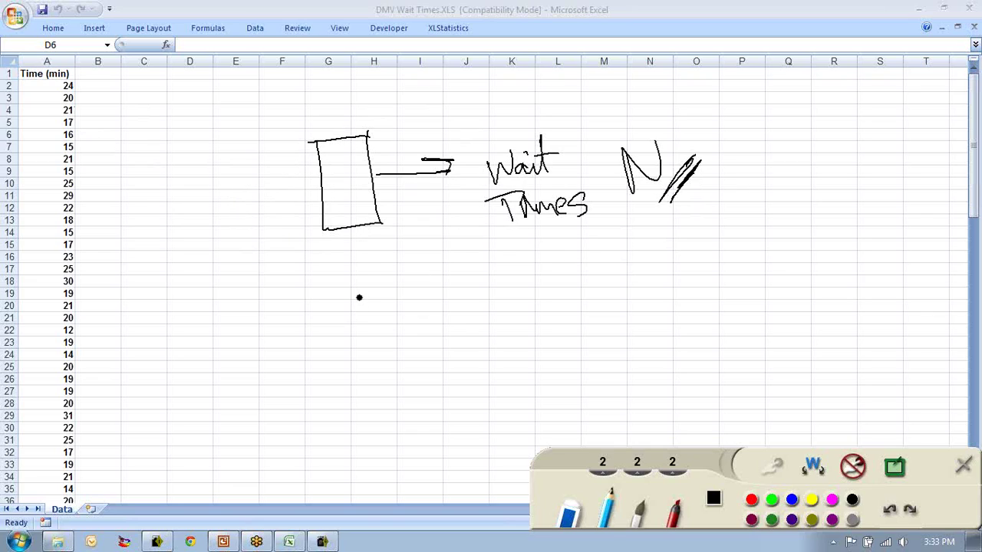
Write "1 - Num" below the sketch, underline it, close the annotation tool and select cell D9.
{"action": "mouse_move", "coordinate": [362, 270]}
{"action": "left_mouse_down"}
{"action": "mouse_move", "coordinate": [363, 319]}
{"action": "mouse_move", "coordinate": [405, 287]}
{"action": "left_mouse_up"}
{"action": "mouse_move", "coordinate": [426, 278]}
{"action": "left_mouse_down"}
{"action": "mouse_move", "coordinate": [429, 307]}
{"action": "mouse_move", "coordinate": [465, 281]}
{"action": "mouse_move", "coordinate": [506, 290]}
{"action": "left_mouse_up"}
{"action": "mouse_move", "coordinate": [514, 307]}
{"action": "left_mouse_down"}
{"action": "mouse_move", "coordinate": [320, 358]}
{"action": "mouse_move", "coordinate": [376, 355]}
{"action": "left_mouse_up"}
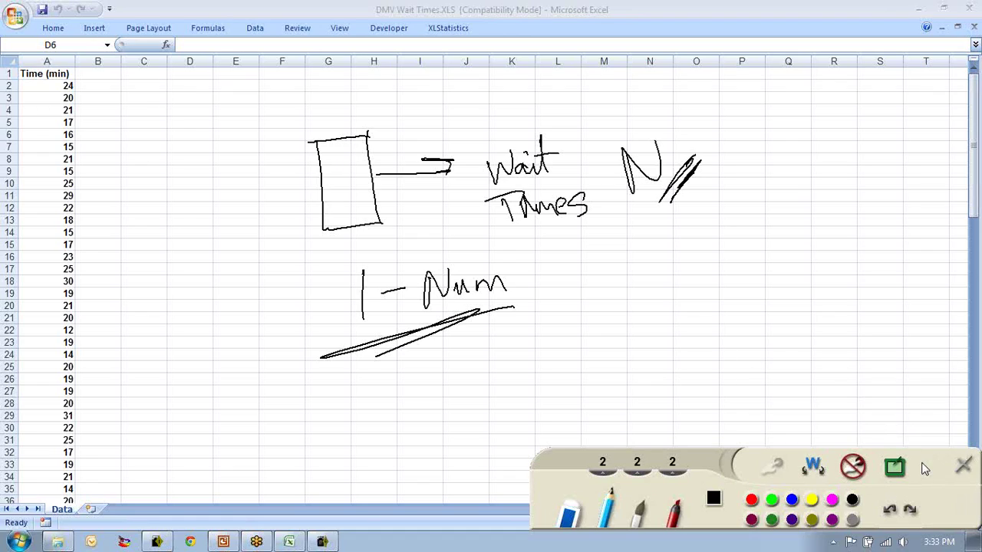
{"action": "left_click", "coordinate": [962, 466]}
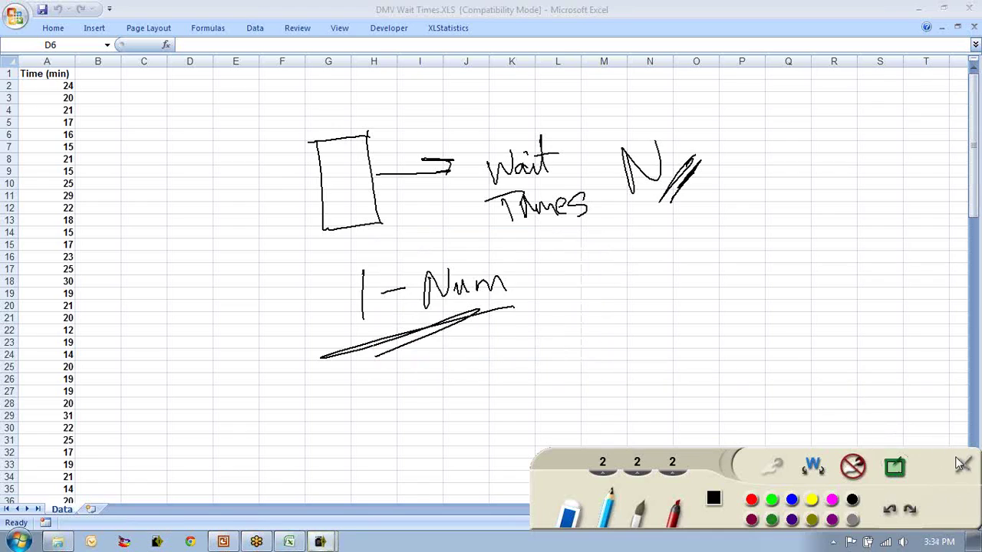
{"action": "left_click", "coordinate": [171, 169]}
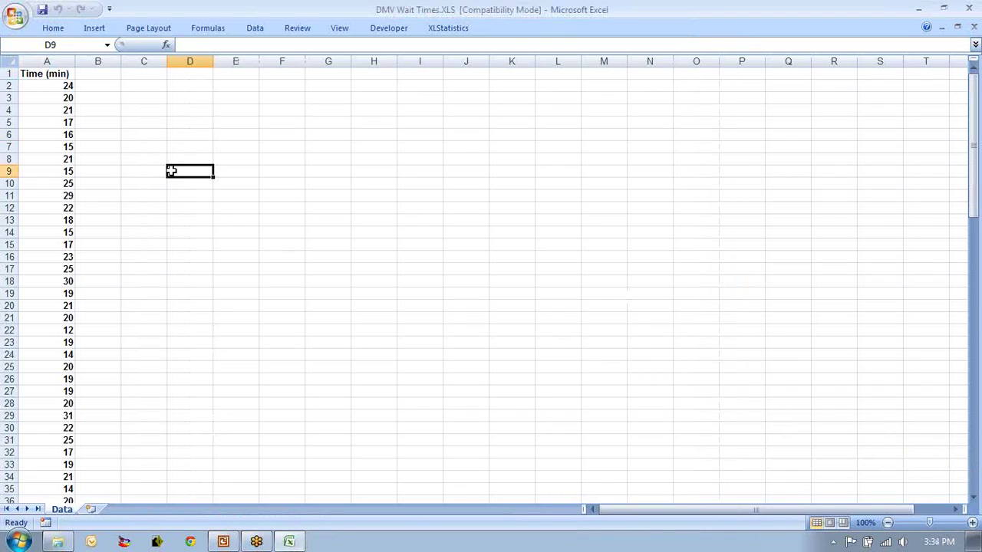
Select the Time (min) data from A1 through A91 and run the XLStatistics 1Num analysis on it.
{"action": "left_click", "coordinate": [46, 62]}
{"action": "left_click", "coordinate": [29, 75]}
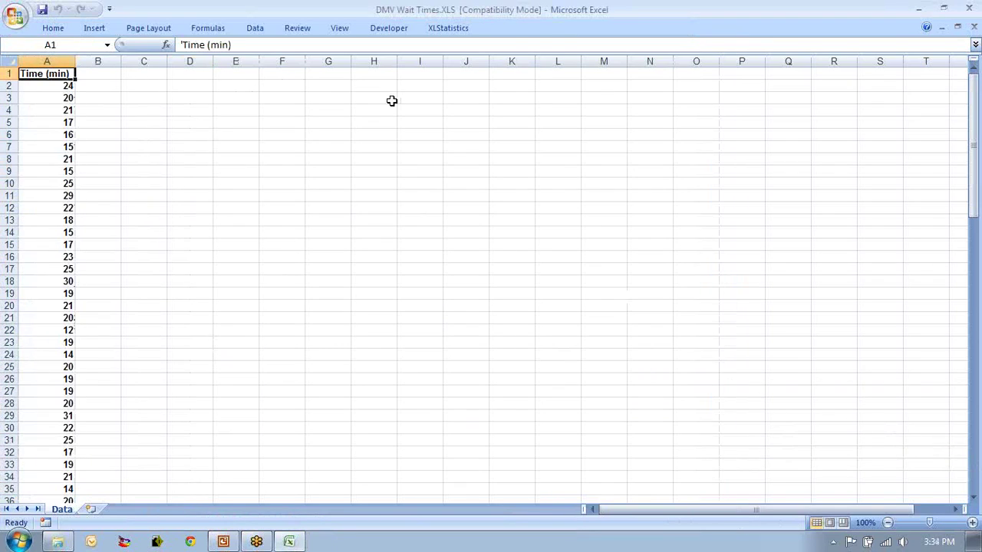
{"action": "left_click", "coordinate": [47, 61]}
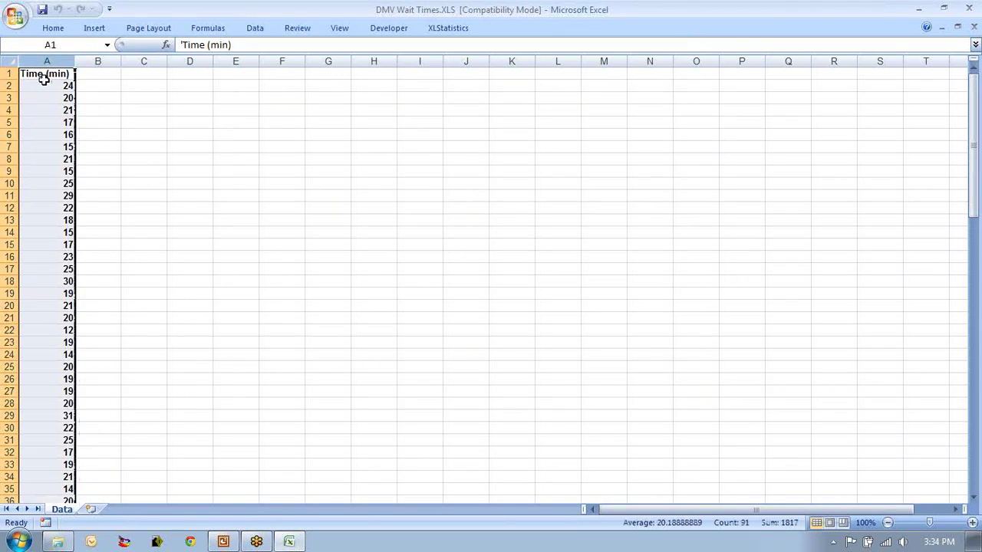
{"action": "left_click", "coordinate": [53, 77]}
{"action": "key", "text": "ctrl+shift+Down"}
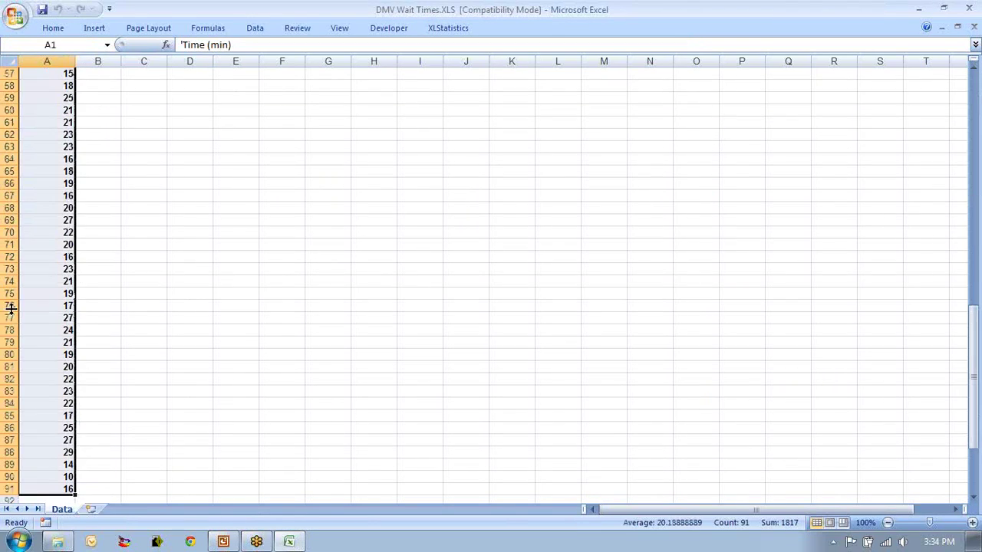
{"action": "scroll", "coordinate": [54, 258], "scroll_direction": "up", "scroll_amount": 20}
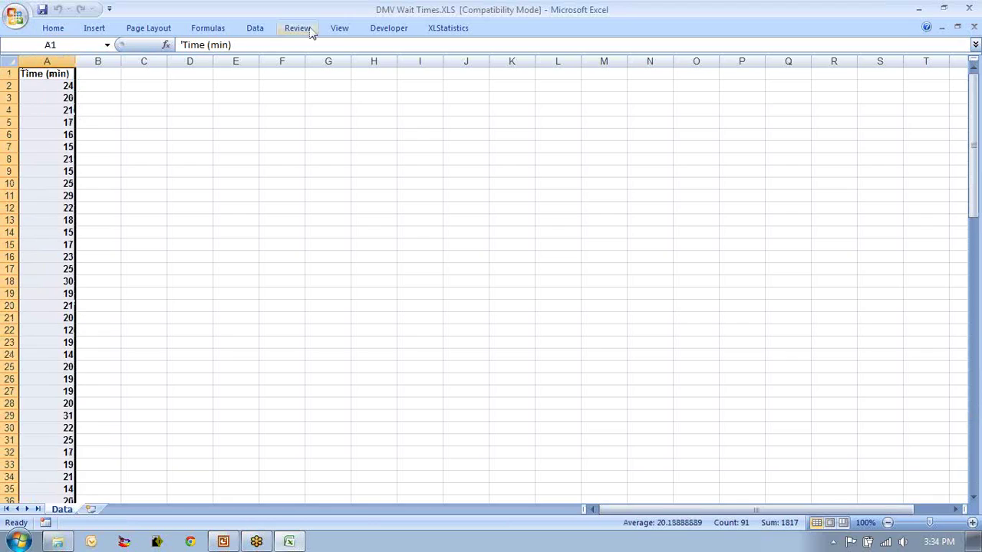
{"action": "left_click", "coordinate": [442, 31]}
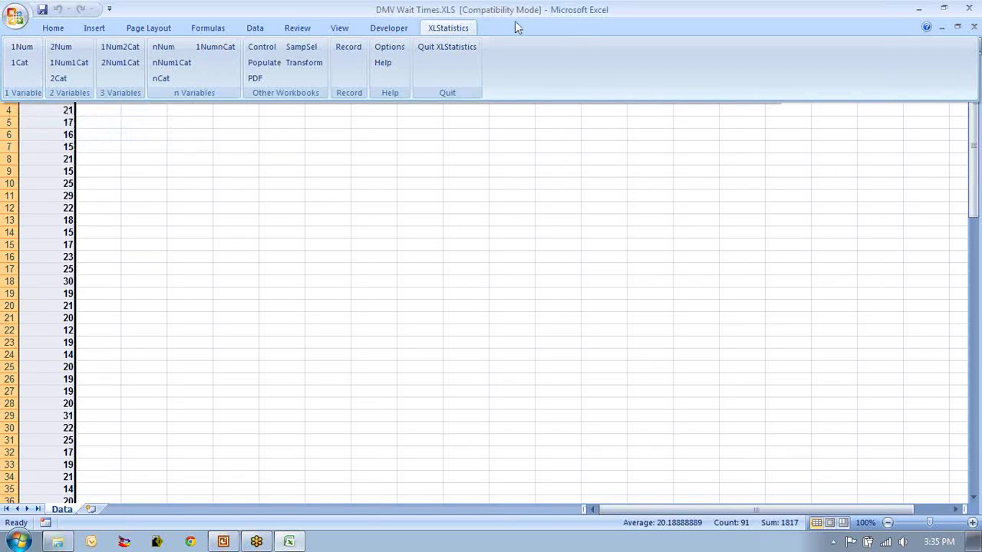
{"action": "left_click", "coordinate": [23, 48]}
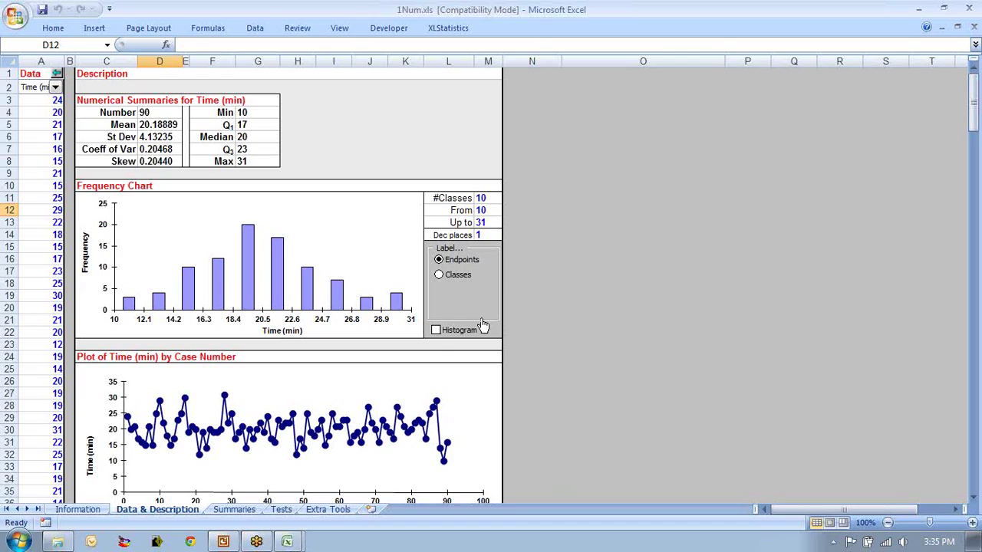
Display the frequency chart as a histogram and set its range from 5 up to 35.
{"action": "left_click", "coordinate": [436, 330]}
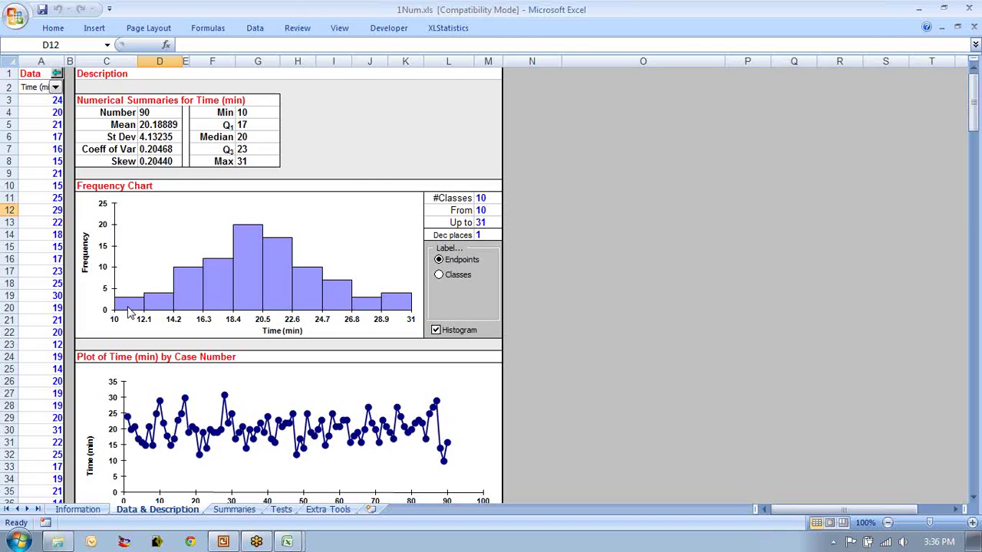
{"action": "left_click", "coordinate": [485, 198]}
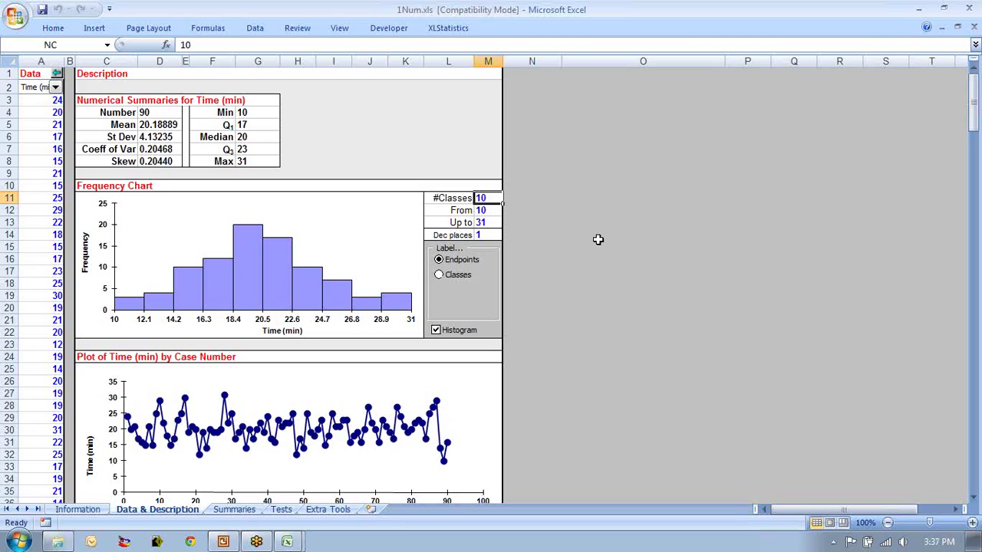
{"action": "key", "text": "Down"}
{"action": "key", "text": "Up"}
{"action": "key", "text": "Down"}
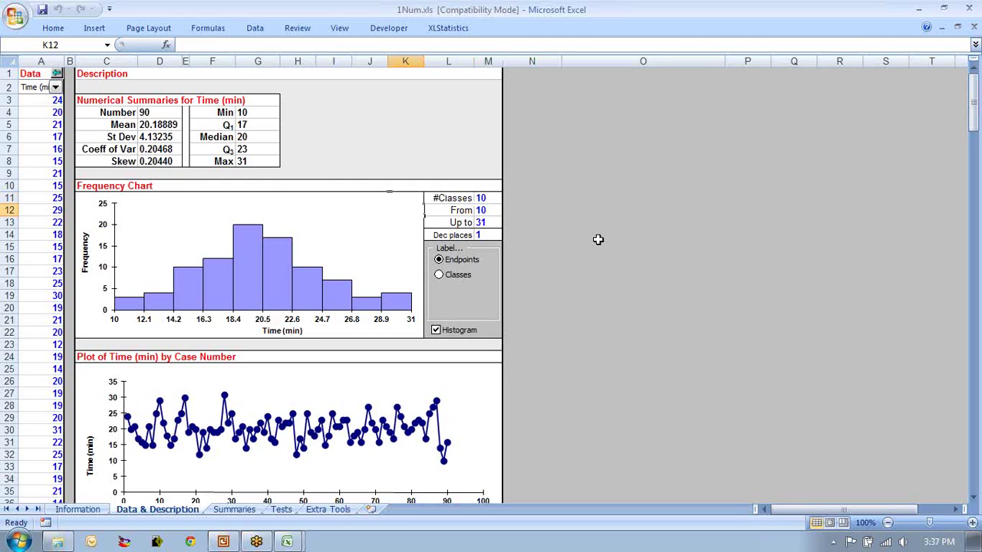
{"action": "left_click", "coordinate": [485, 212]}
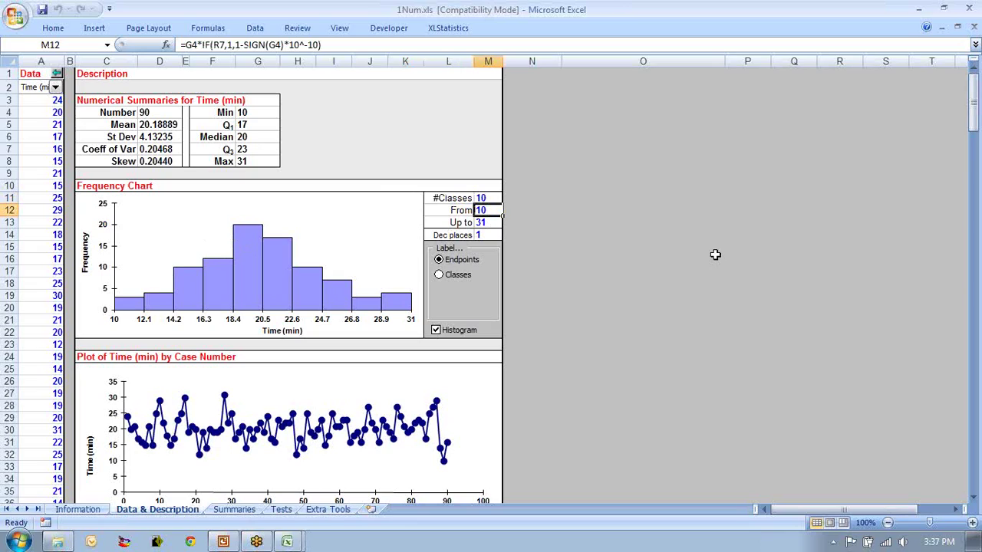
{"action": "type", "text": "5"}
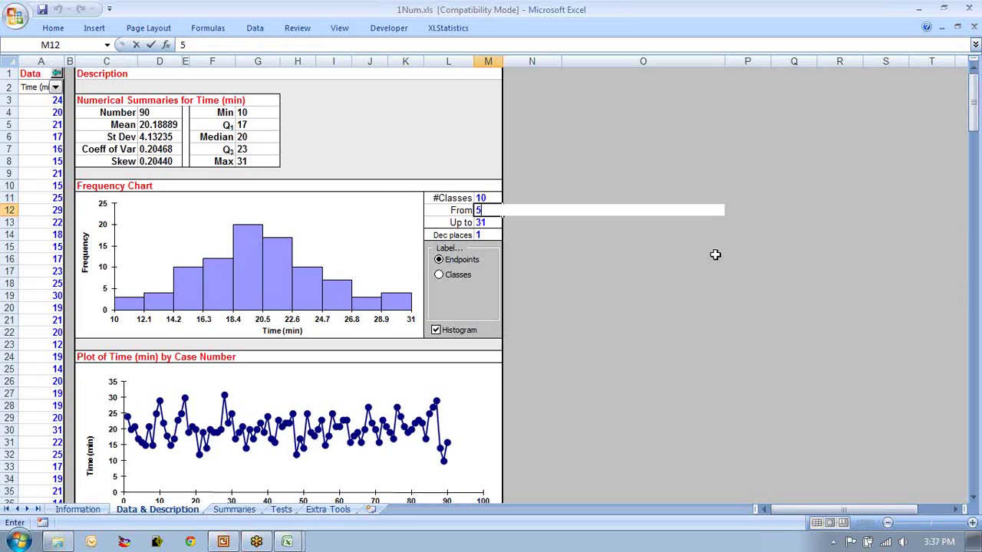
{"action": "key", "text": "Return"}
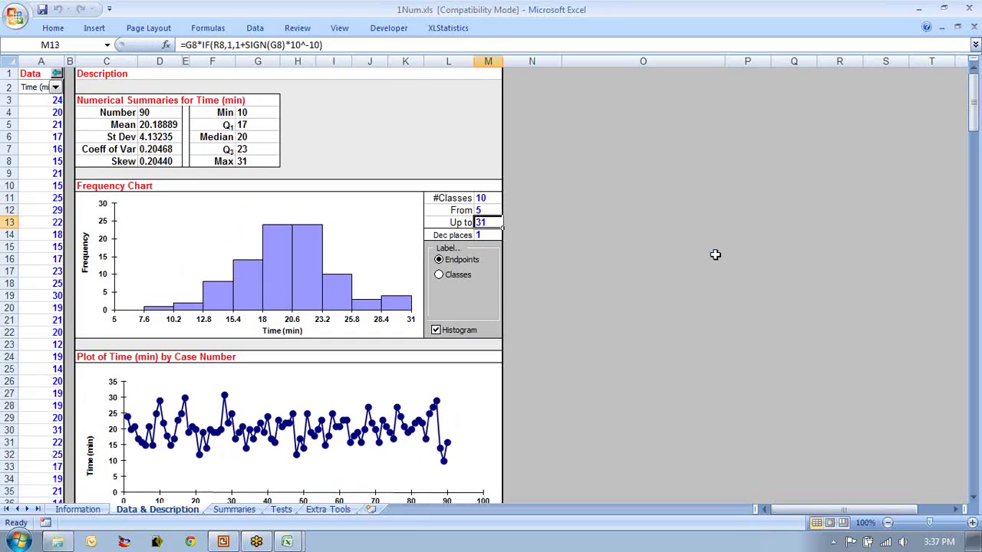
{"action": "type", "text": "35"}
{"action": "key", "text": "Return"}
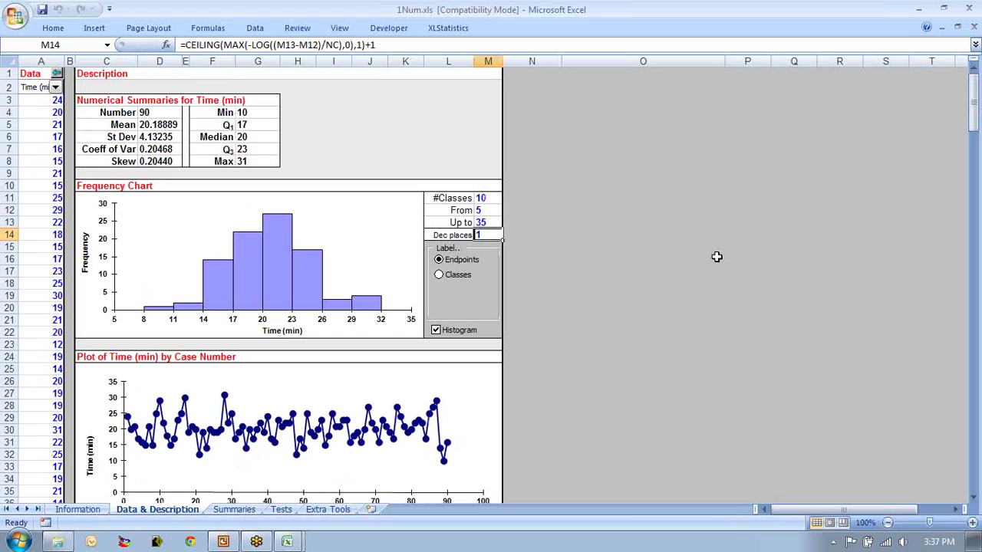
Try 100 classes for the Time (min) histogram.
{"action": "left_click", "coordinate": [483, 198]}
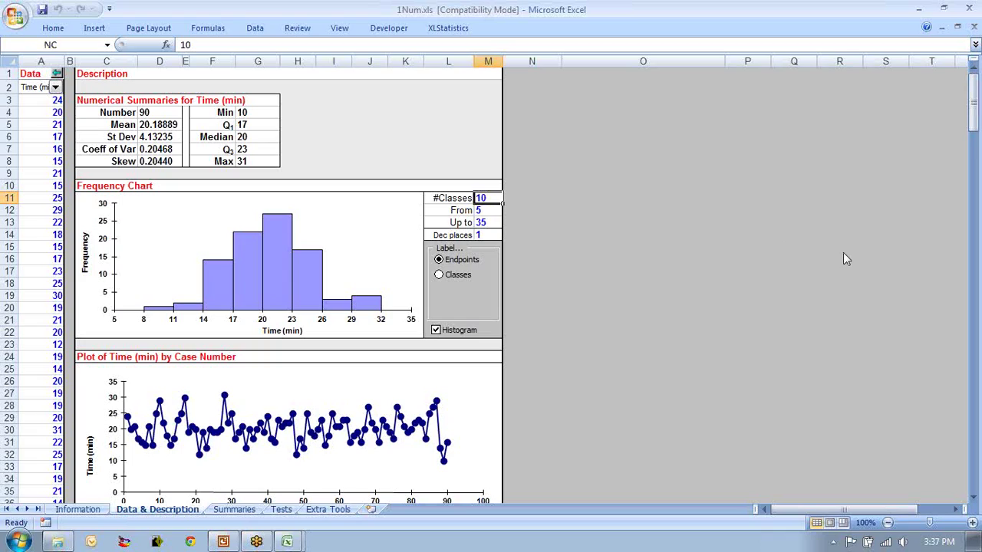
{"action": "type", "text": "100"}
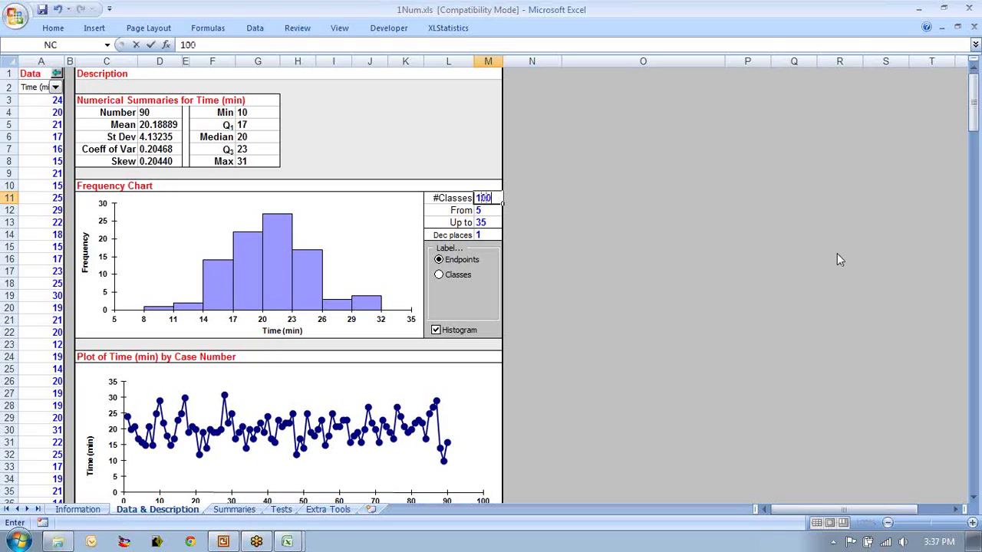
{"action": "key", "text": "Return"}
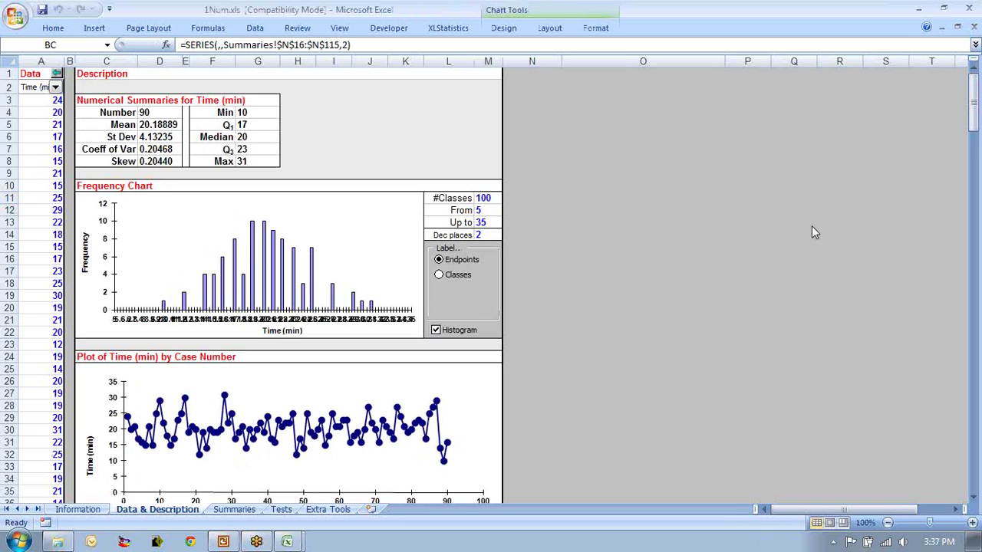
Set the number of histogram classes to 15.
{"action": "left_click", "coordinate": [483, 198]}
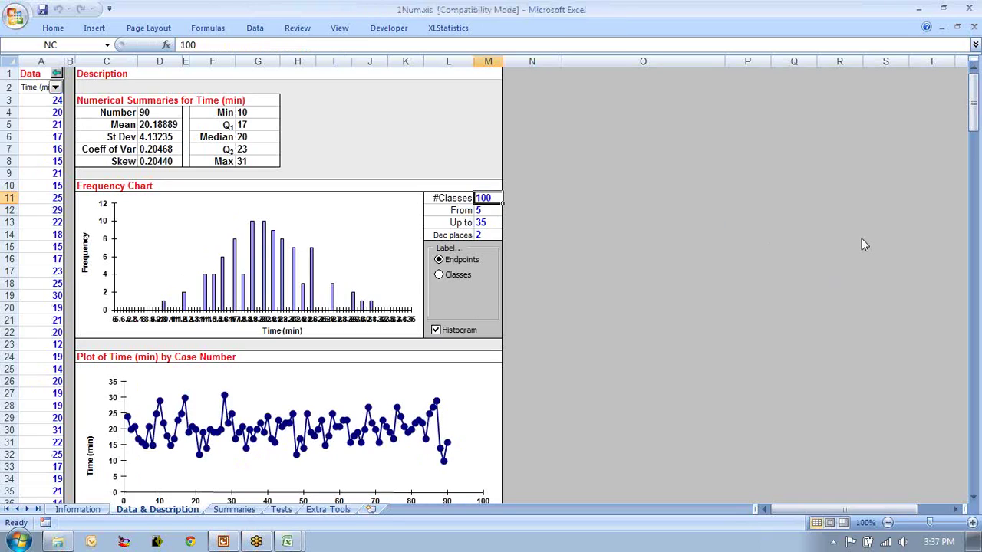
{"action": "type", "text": "15"}
{"action": "key", "text": "Return"}
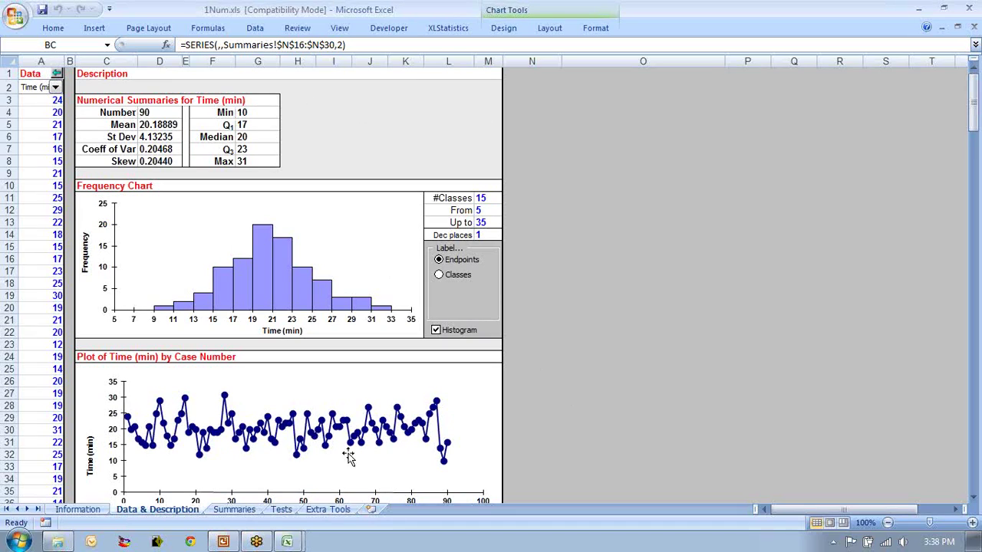
Examine the plot of Time (min) by Case Number below the frequency chart.
{"action": "left_click", "coordinate": [475, 360]}
{"action": "scroll", "coordinate": [564, 384], "scroll_direction": "down", "scroll_amount": 2}
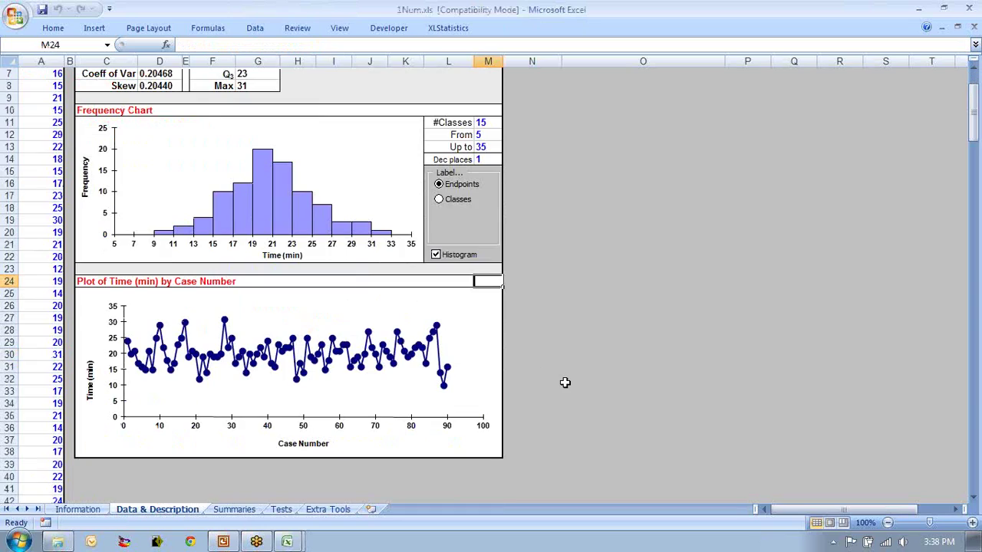
{"action": "left_click", "coordinate": [86, 281]}
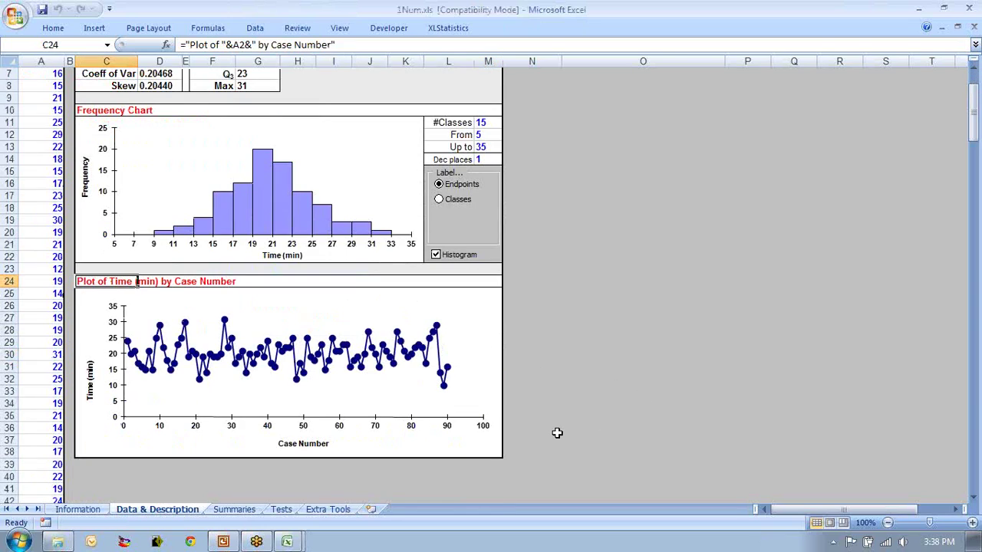
{"action": "scroll", "coordinate": [555, 432], "scroll_direction": "up", "scroll_amount": 2}
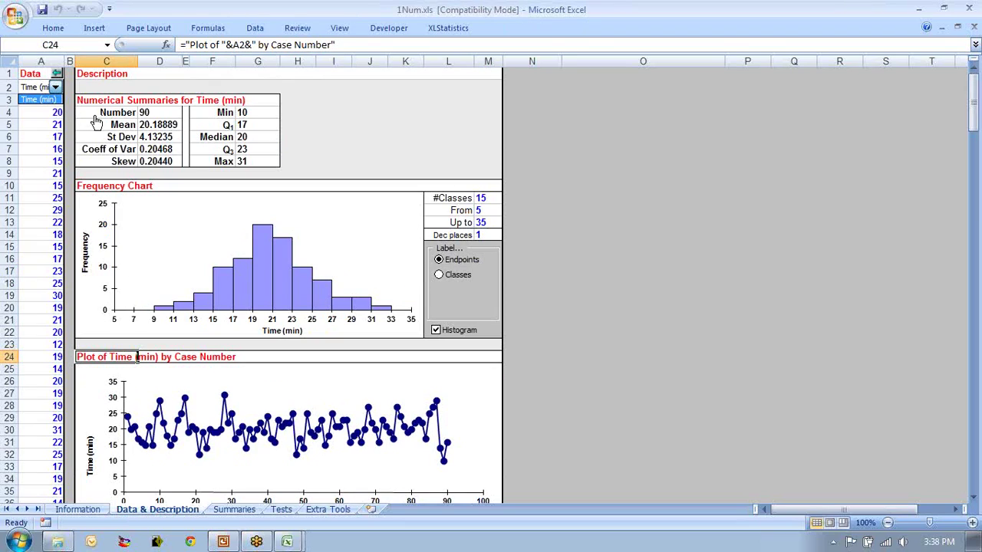
Highlight the data values in column A, compare them with the points in the case number plot, and turn off the annotation pointer.
{"action": "left_click", "coordinate": [673, 159]}
{"action": "left_click_drag", "start_coordinate": [55, 100], "coordinate": [57, 468]}
{"action": "left_click", "coordinate": [557, 210]}
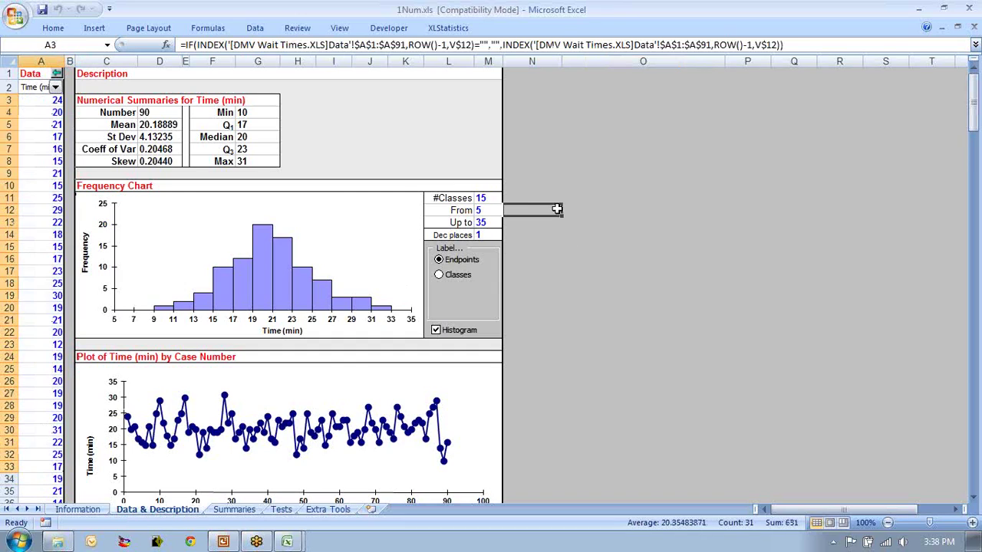
{"action": "left_click", "coordinate": [40, 106]}
{"action": "left_click_drag", "start_coordinate": [40, 105], "coordinate": [38, 136]}
{"action": "scroll", "coordinate": [593, 332], "scroll_direction": "down", "scroll_amount": 2}
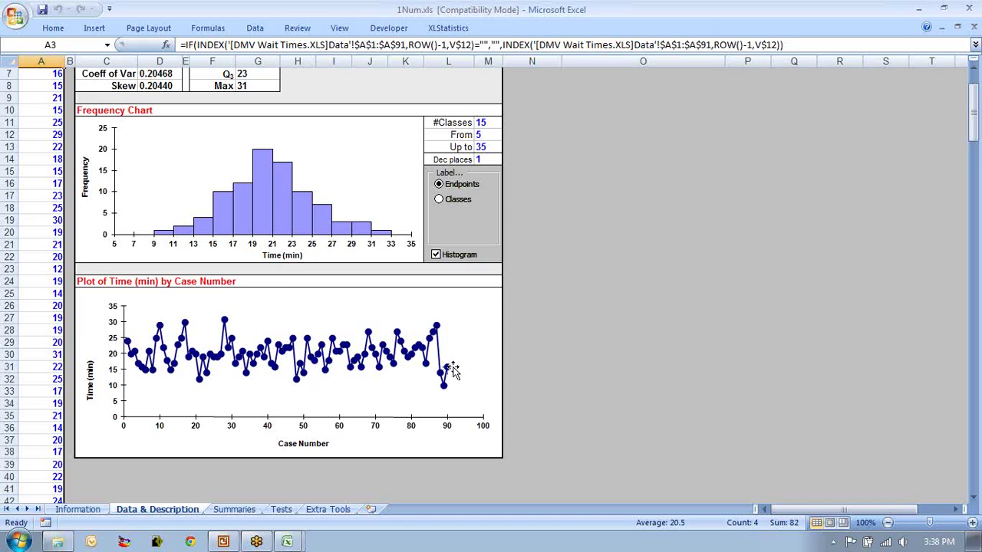
{"action": "scroll", "coordinate": [485, 377], "scroll_direction": "up", "scroll_amount": 2}
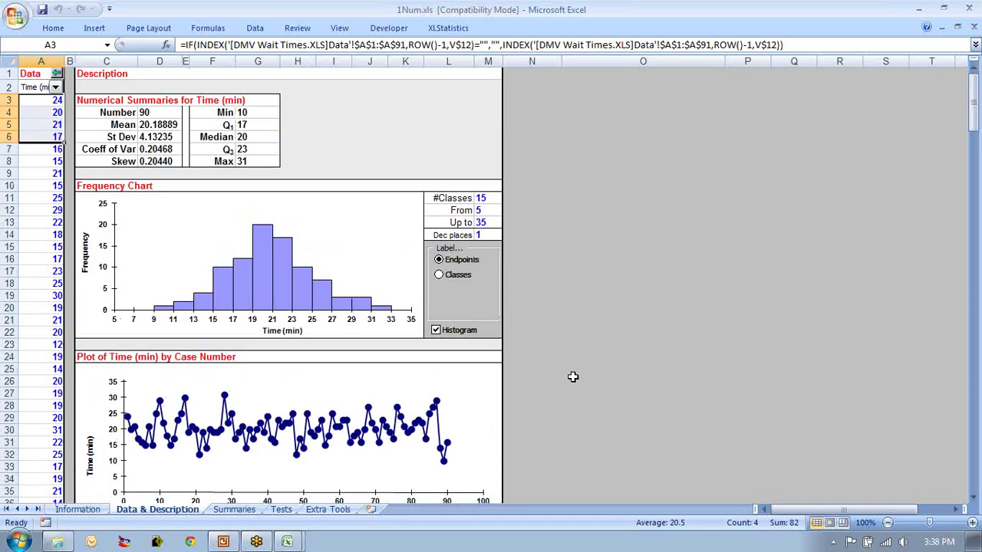
{"action": "scroll", "coordinate": [558, 371], "scroll_direction": "down", "scroll_amount": 2}
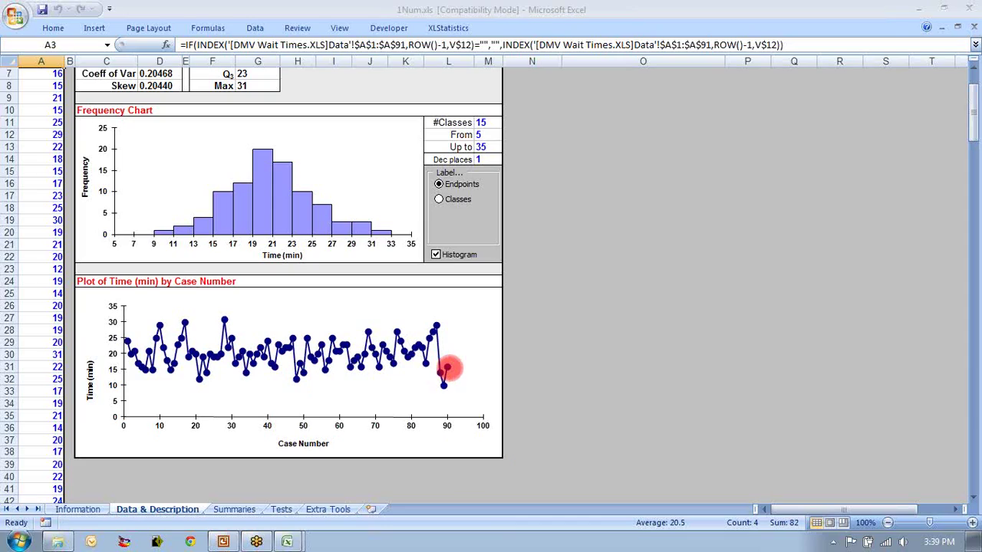
{"action": "right_click", "coordinate": [763, 283]}
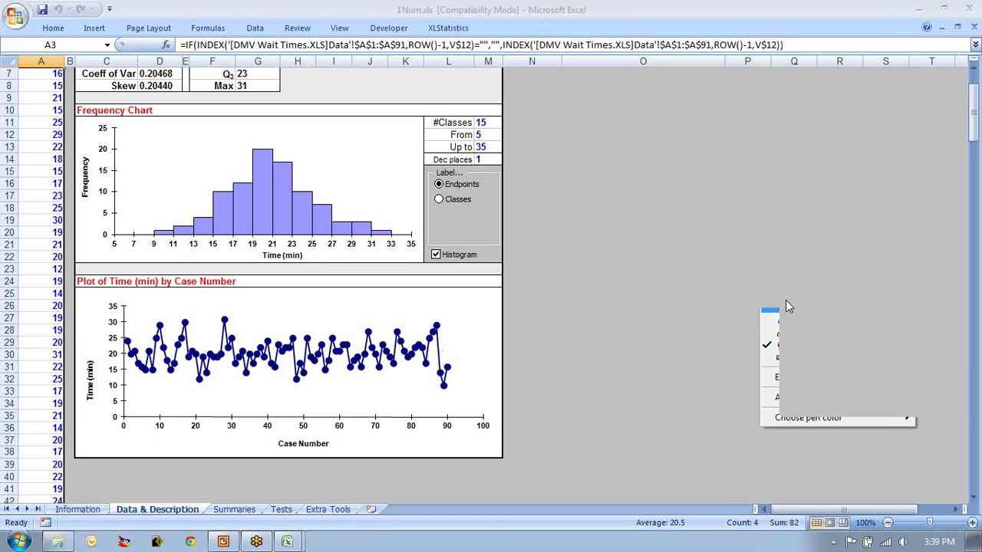
{"action": "left_click", "coordinate": [785, 310]}
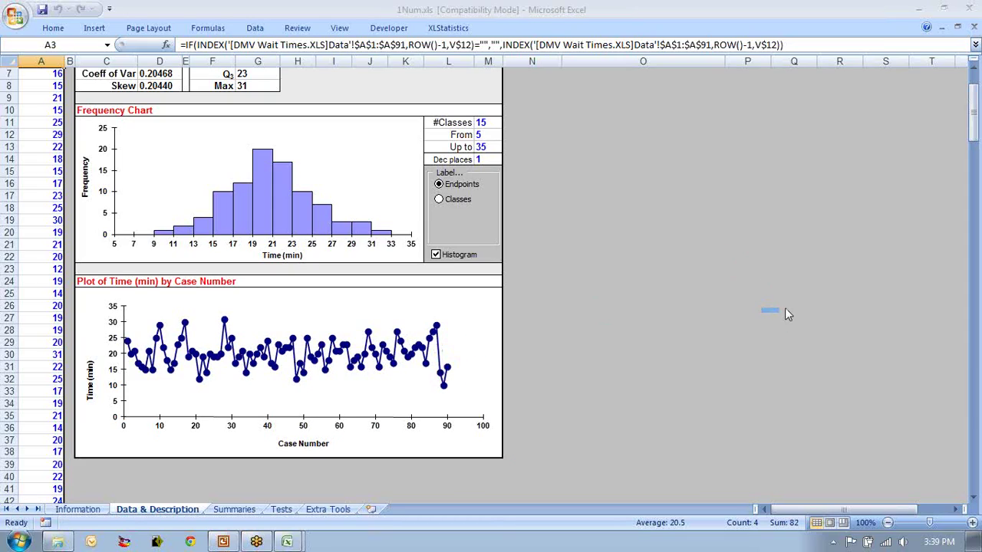
{"action": "left_click", "coordinate": [565, 269]}
Inspect the Number, Mean, St Dev and Coeff of Var cells in the numerical summaries for Time (min).
{"action": "scroll", "coordinate": [560, 296], "scroll_direction": "up", "scroll_amount": 2}
{"action": "left_click", "coordinate": [118, 112]}
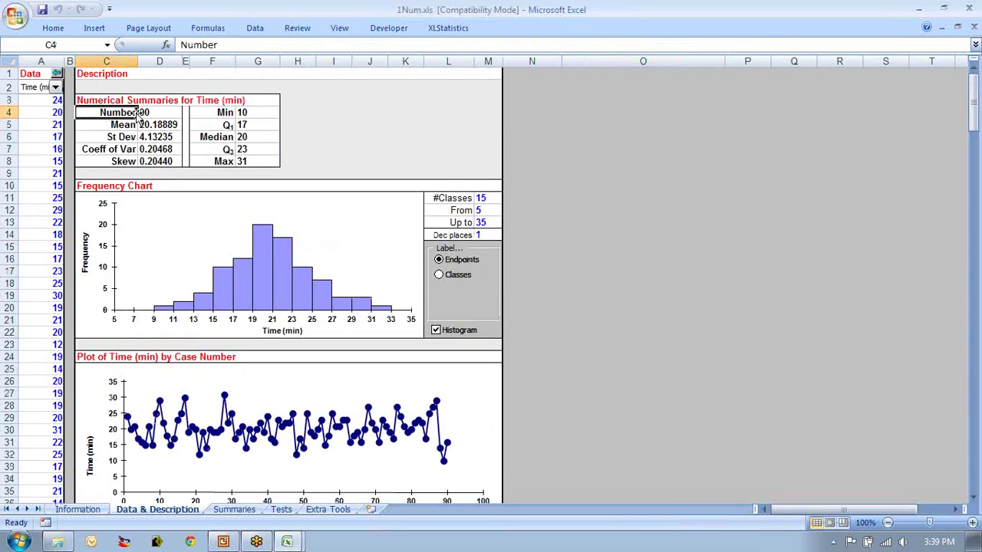
{"action": "left_click", "coordinate": [146, 112]}
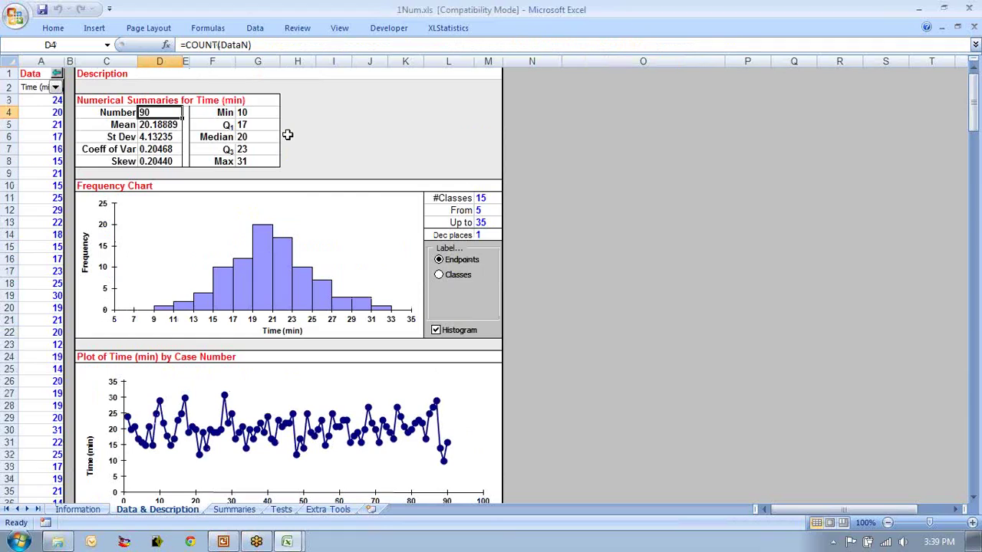
{"action": "left_click", "coordinate": [146, 124]}
{"action": "left_click", "coordinate": [148, 137]}
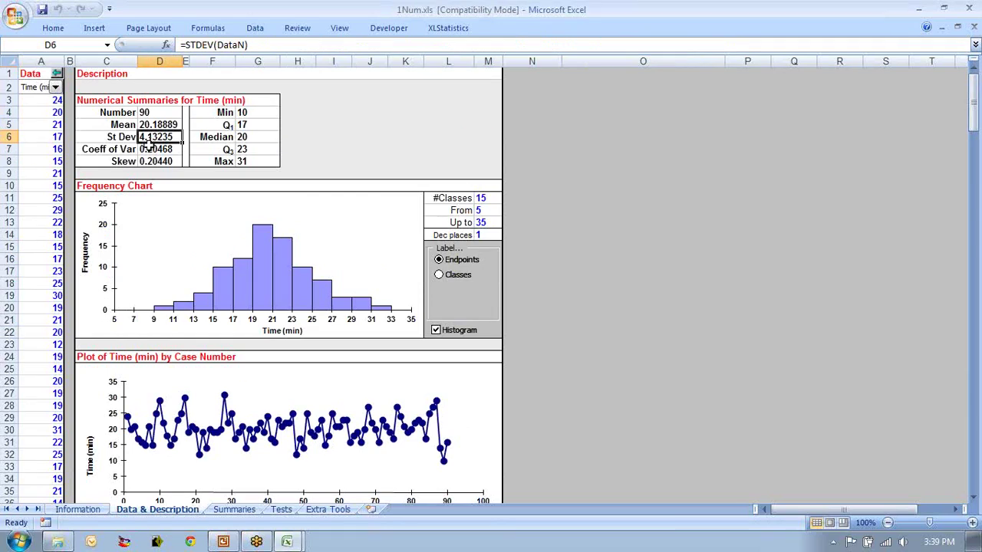
{"action": "left_click", "coordinate": [149, 147]}
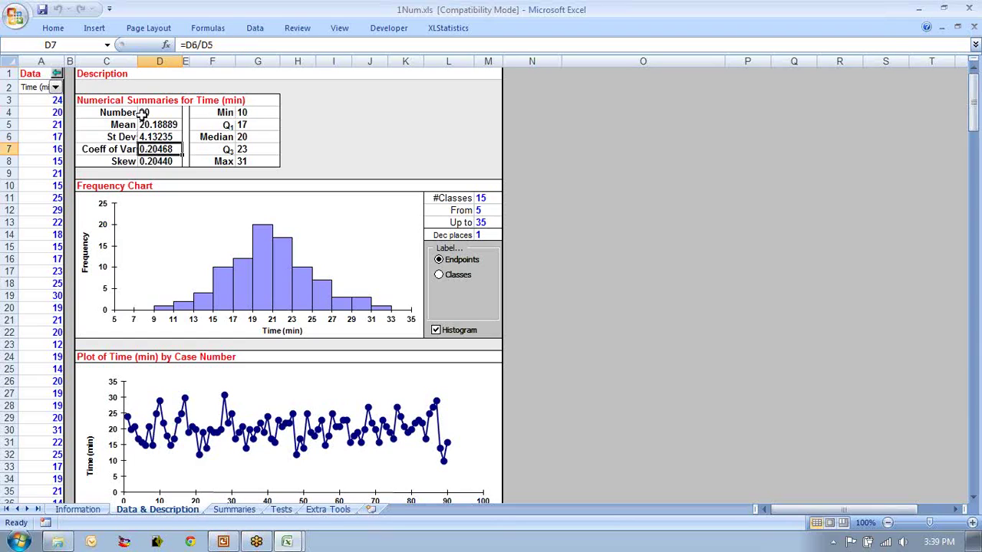
Review the summary values from Min to Q3 and compare the Mean cell with the Median cell.
{"action": "left_click", "coordinate": [212, 113]}
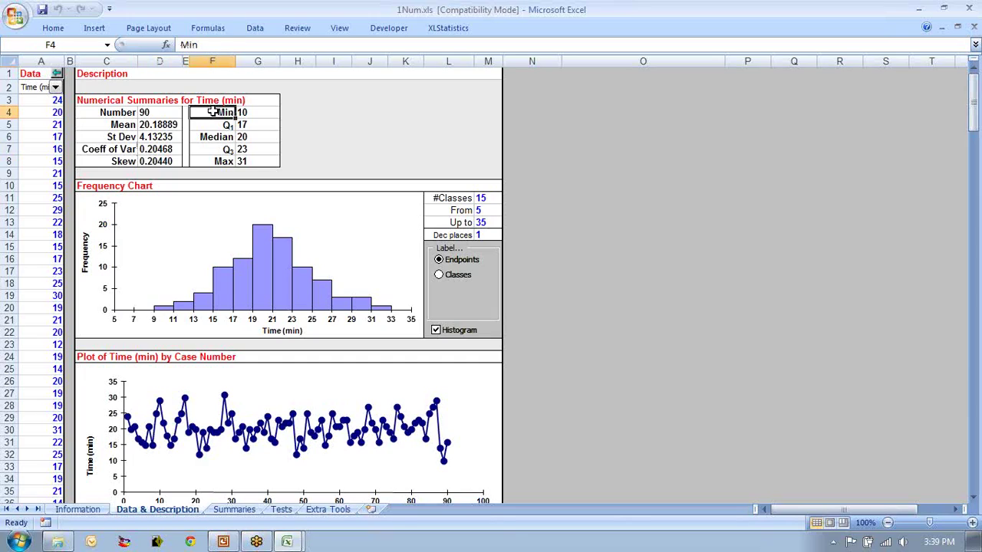
{"action": "left_click_drag", "start_coordinate": [249, 112], "coordinate": [246, 153]}
{"action": "left_click", "coordinate": [167, 124]}
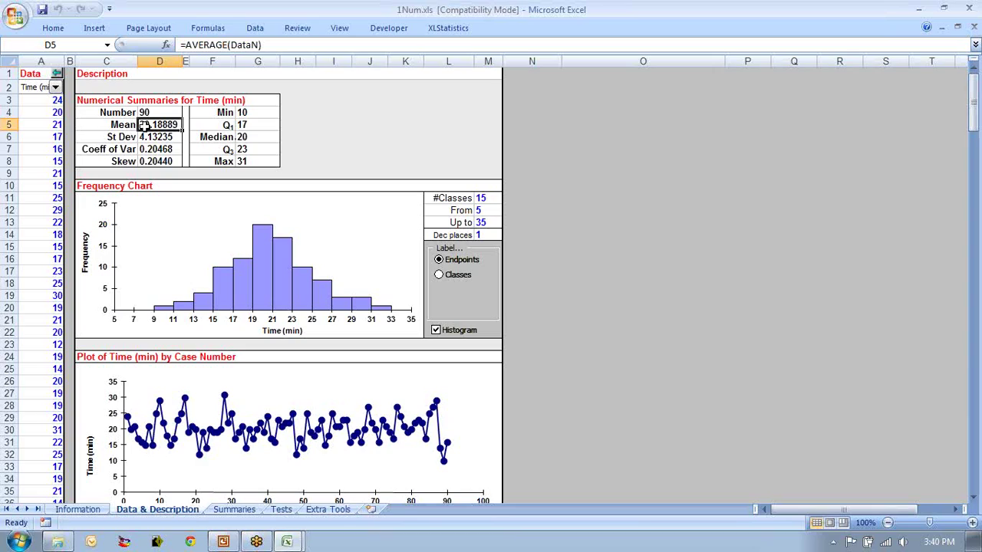
{"action": "left_click", "coordinate": [224, 135]}
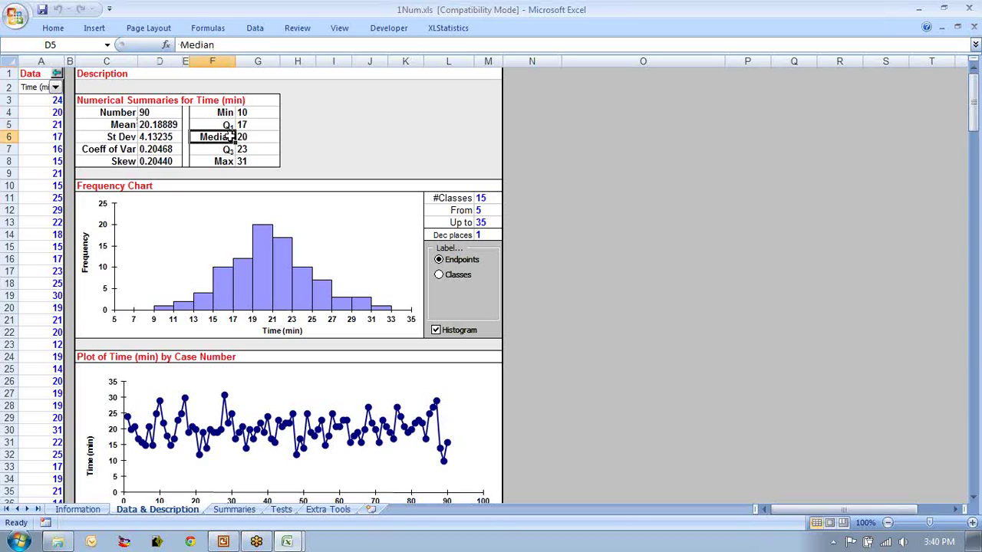
{"action": "left_click", "coordinate": [254, 136]}
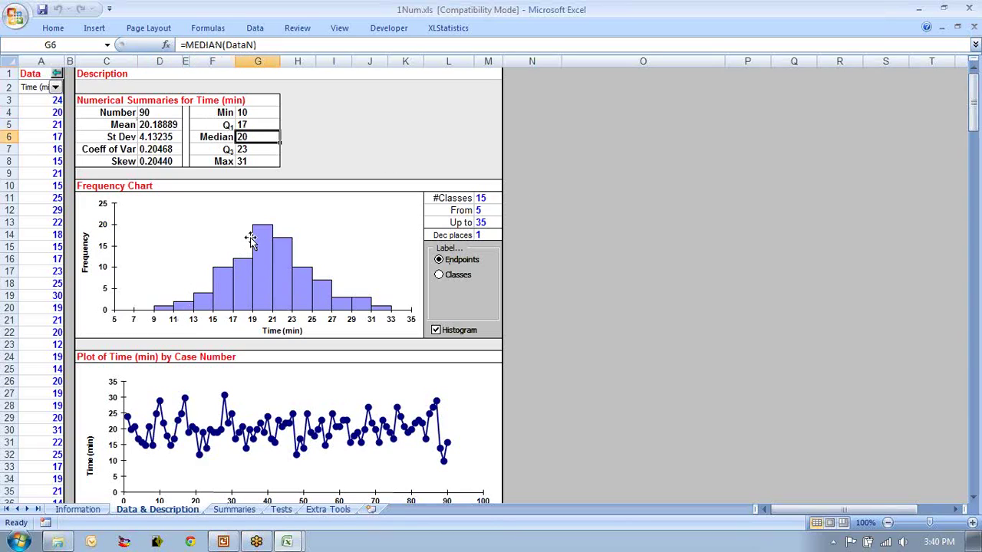
Select the Mean cell together with the Median cell in the numerical summaries and compare the two.
{"action": "left_click", "coordinate": [153, 125], "text": "ctrl"}
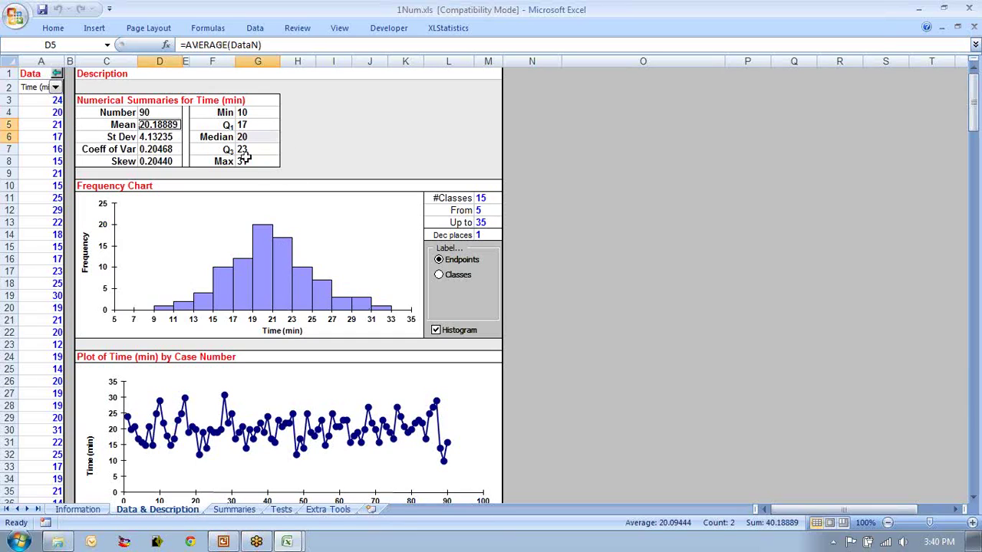
{"action": "key", "text": "Return"}
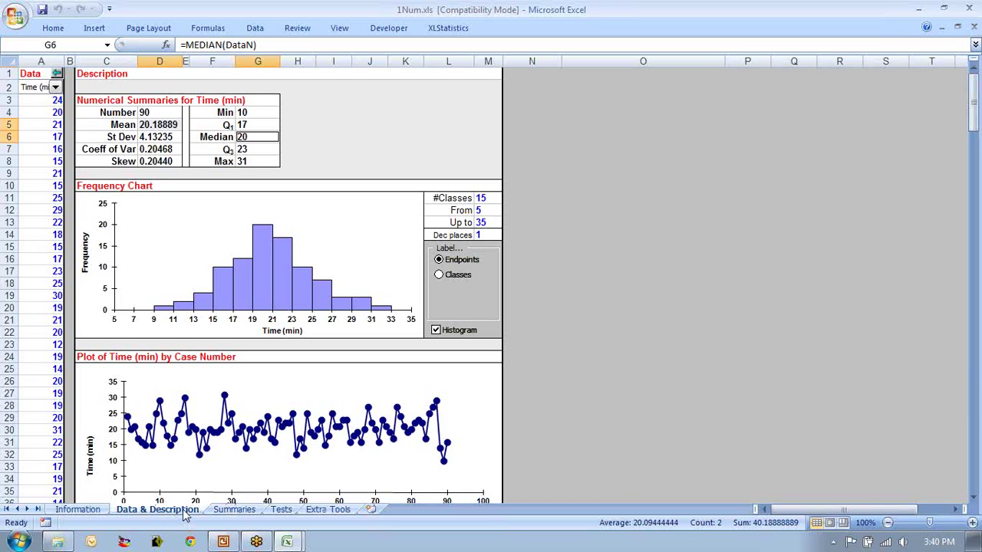
On the Summaries sheet, show values on the frequency chart as percentages with one decimal place.
{"action": "left_click", "coordinate": [230, 510]}
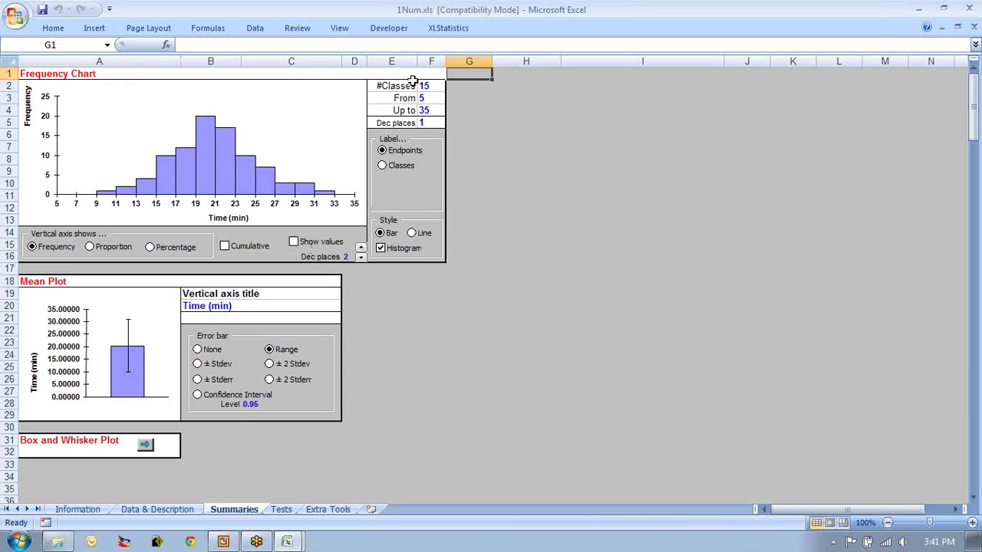
{"action": "left_click", "coordinate": [294, 244]}
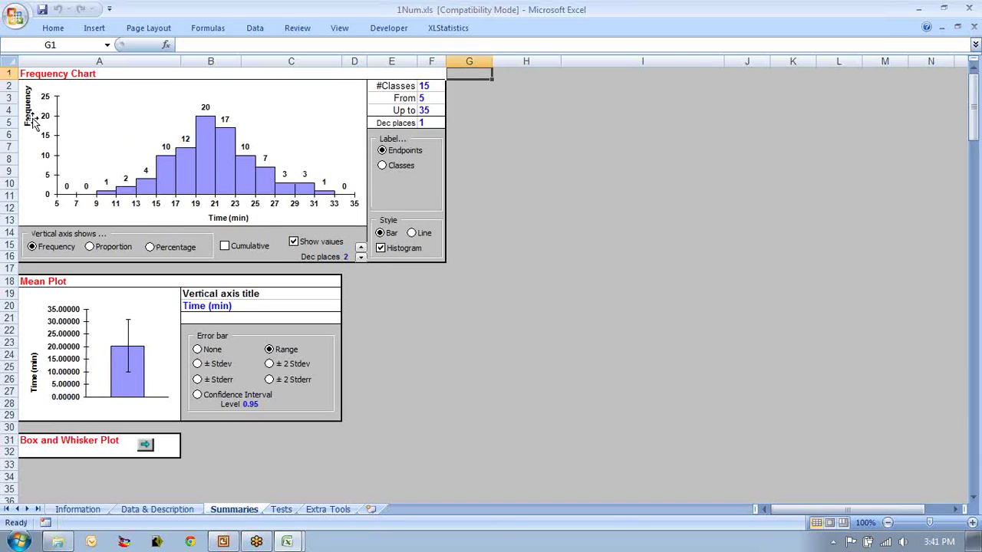
{"action": "left_click", "coordinate": [150, 248]}
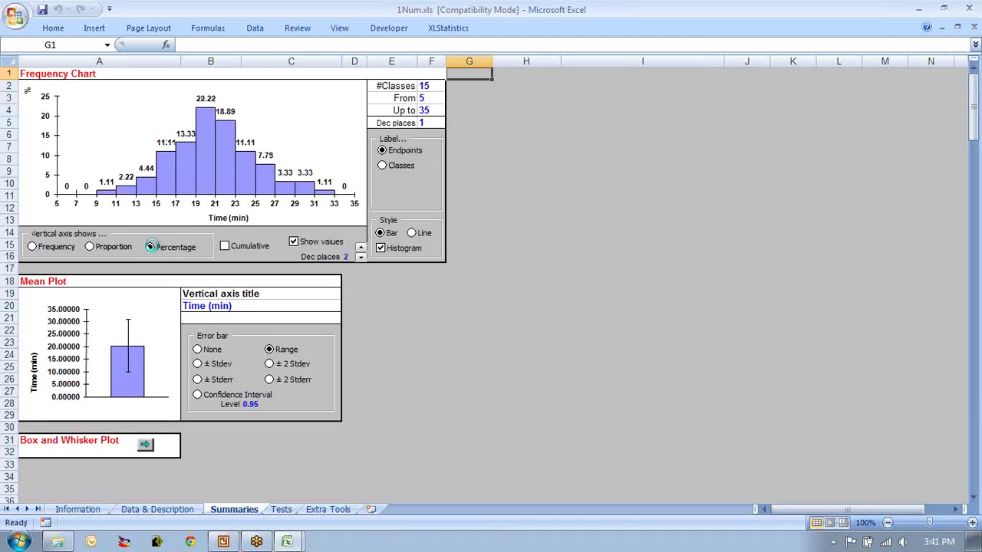
{"action": "left_click", "coordinate": [358, 259]}
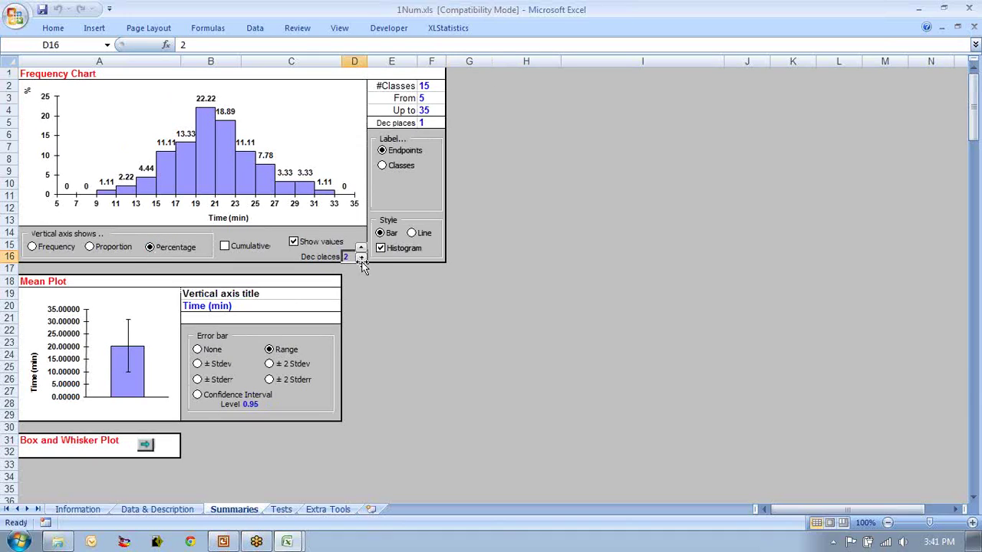
{"action": "left_click", "coordinate": [362, 260]}
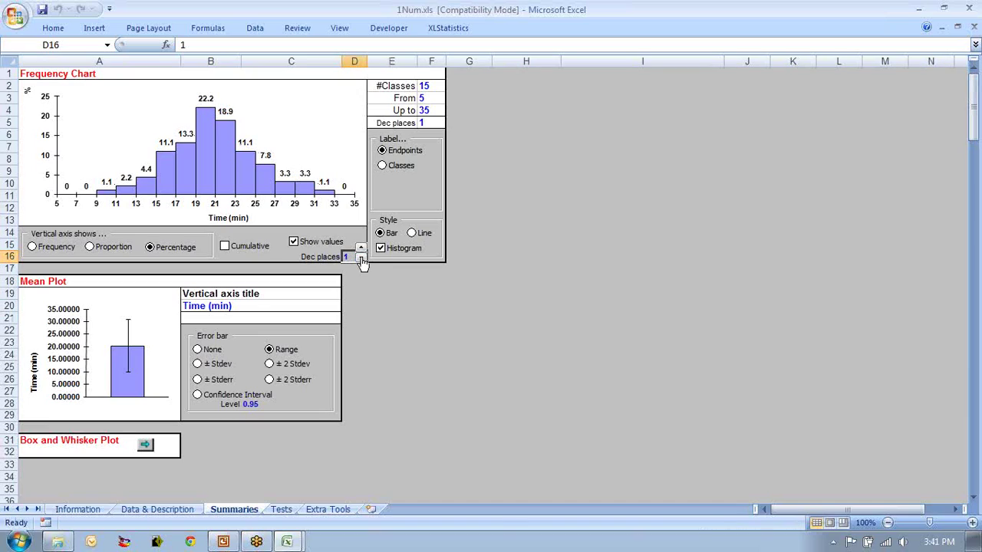
Try the line style with cumulative percentages on the frequency chart, and restore the non-cumulative bar style.
{"action": "left_click", "coordinate": [412, 233]}
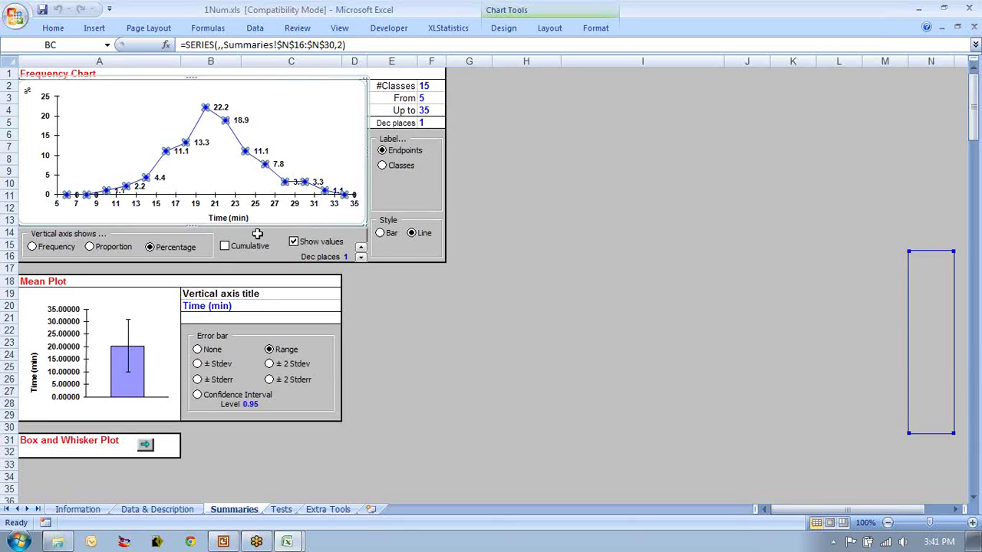
{"action": "left_click", "coordinate": [224, 246]}
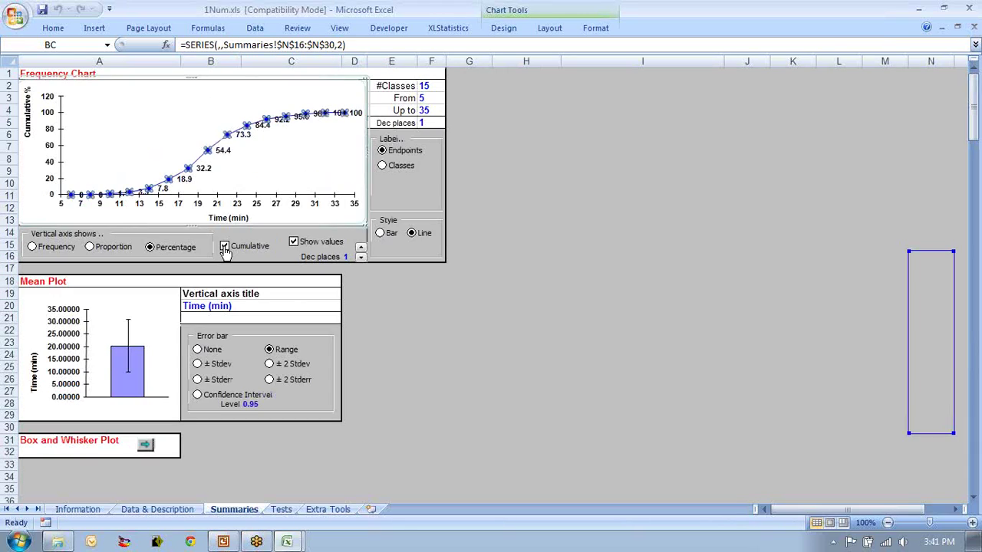
{"action": "left_click", "coordinate": [225, 247]}
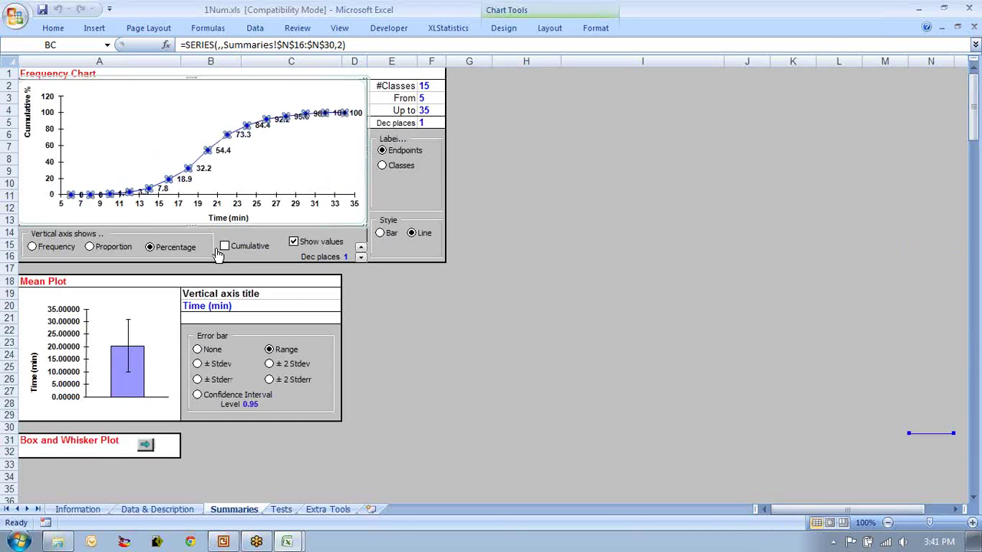
{"action": "left_click", "coordinate": [380, 234]}
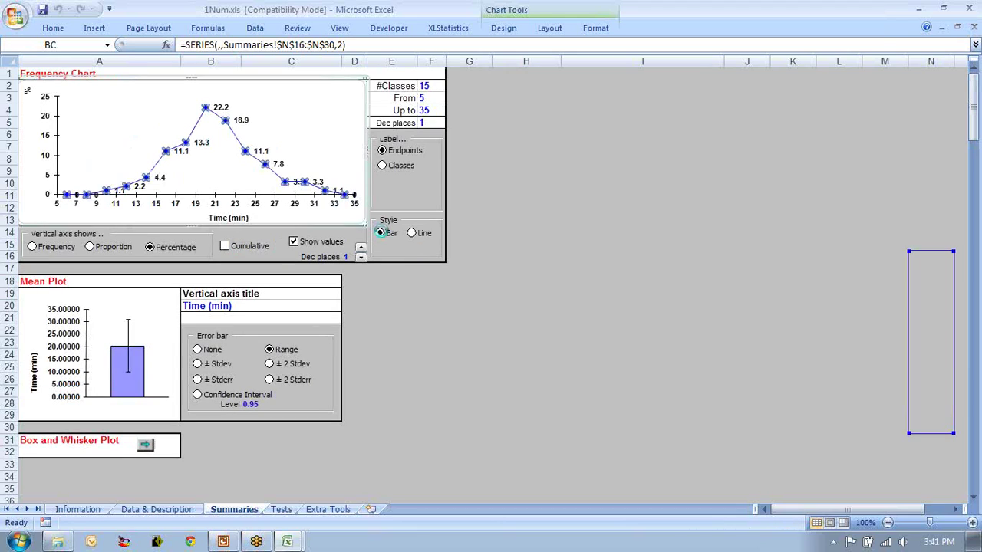
{"action": "left_click", "coordinate": [512, 277]}
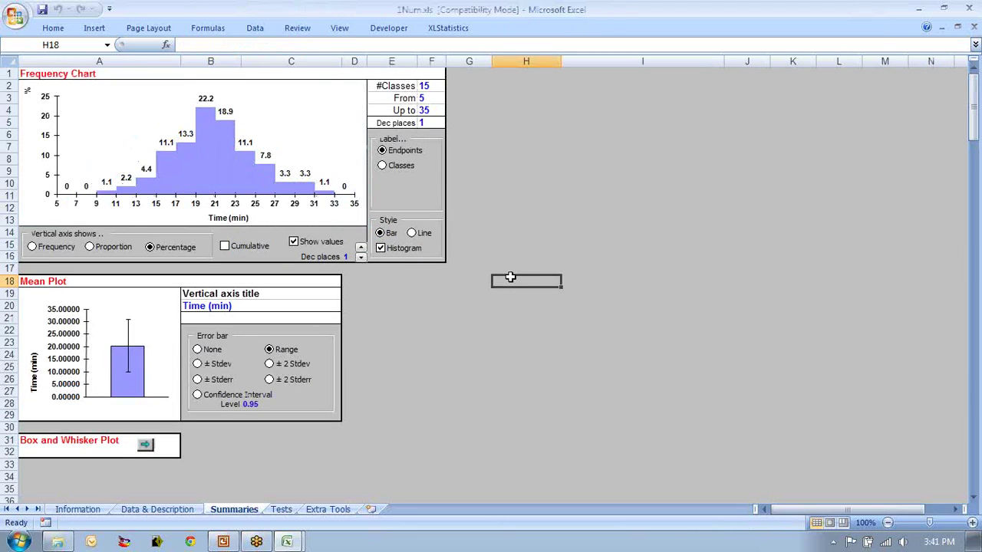
Read the XLStatistics help for the Frequency Chart and close it.
{"action": "left_click", "coordinate": [27, 76]}
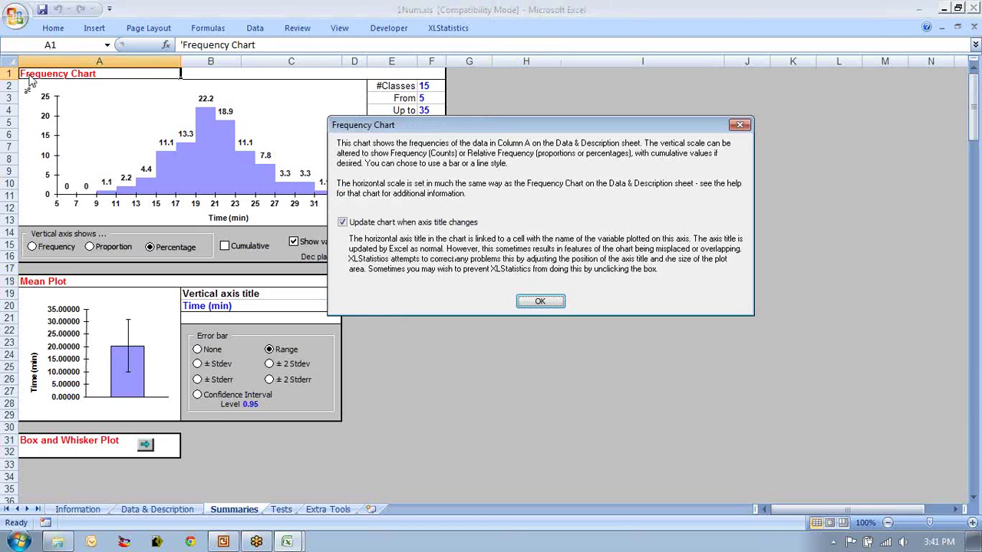
{"action": "left_click", "coordinate": [539, 301]}
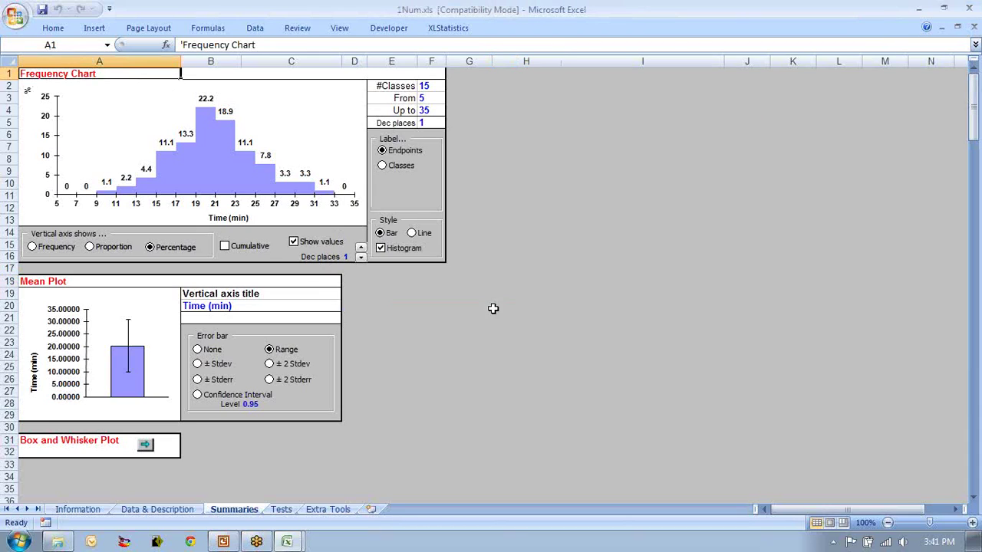
{"action": "left_click", "coordinate": [458, 313]}
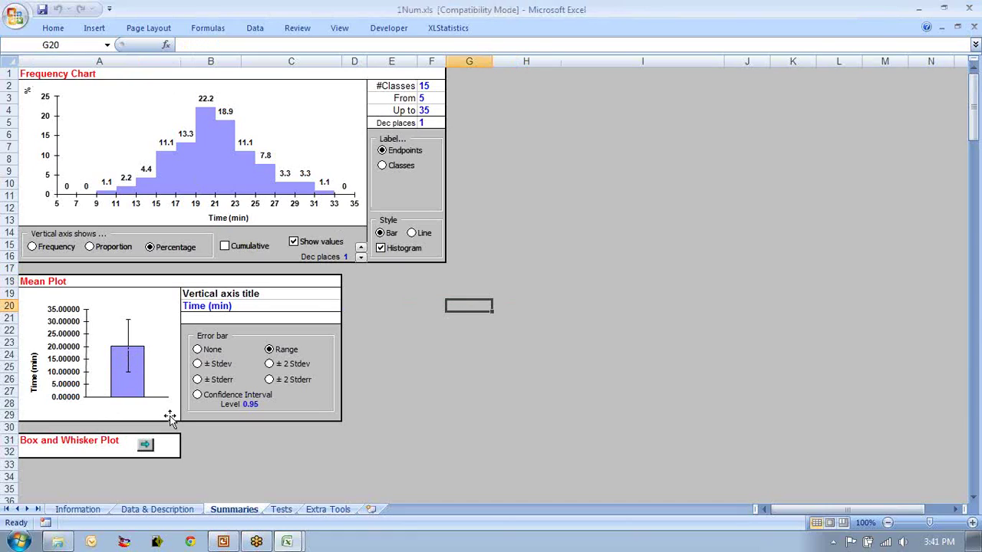
Examine the Mean Plot's bar and range, and set its error bar to Confidence Interval.
{"action": "left_click", "coordinate": [119, 362]}
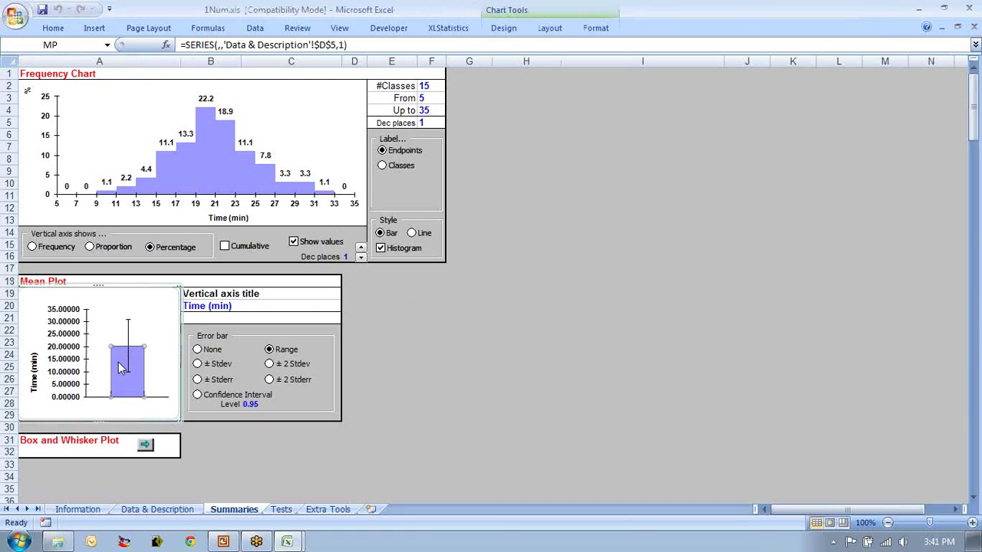
{"action": "left_click", "coordinate": [425, 388]}
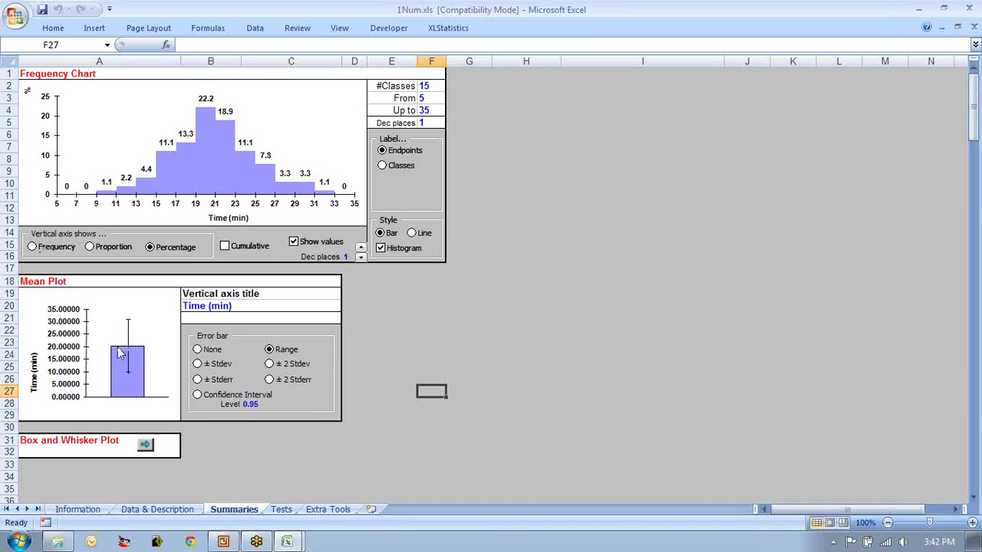
{"action": "left_click", "coordinate": [197, 396]}
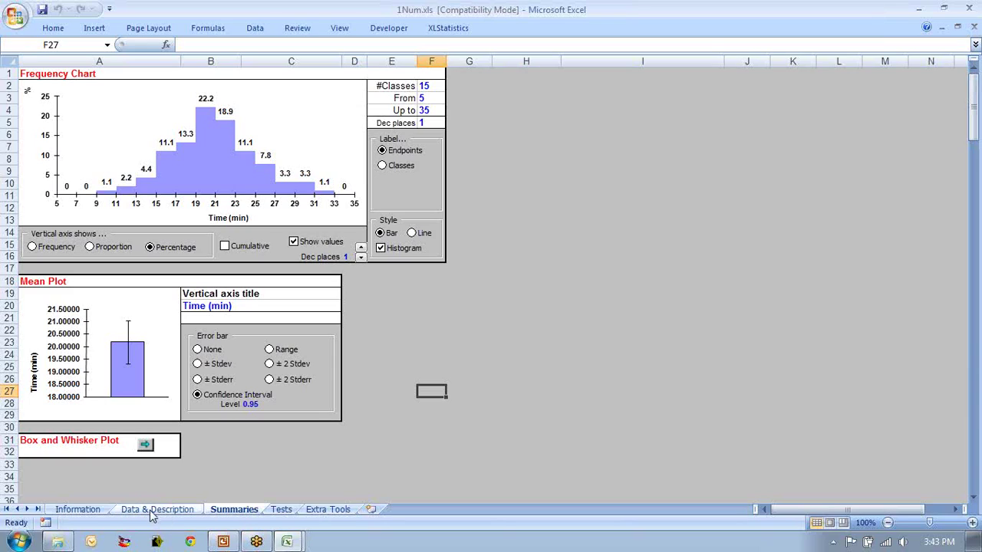
Close the 1Num.xls and DMV Wait Times.XLS workbooks and quit Excel.
{"action": "left_click", "coordinate": [78, 511]}
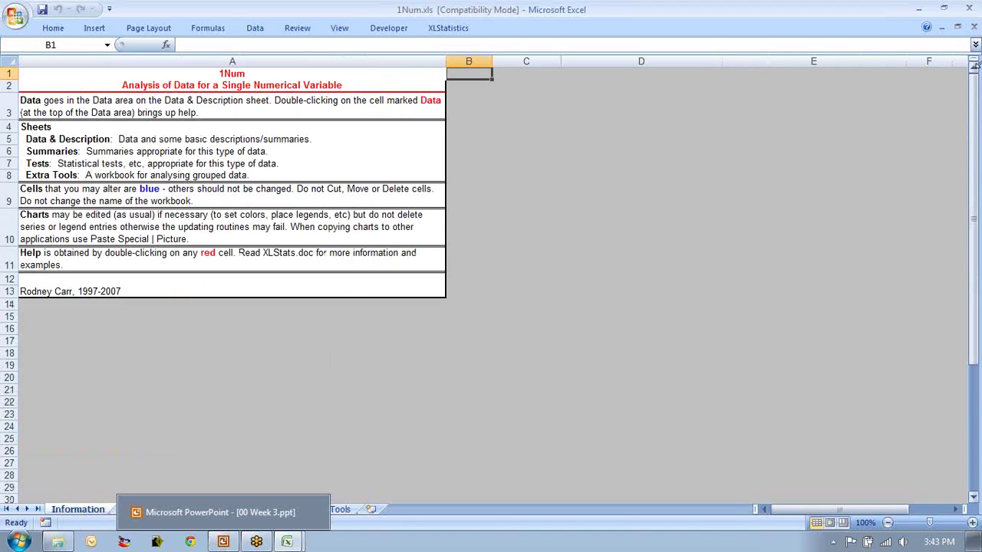
{"action": "left_click", "coordinate": [974, 27]}
{"action": "left_click", "coordinate": [495, 308]}
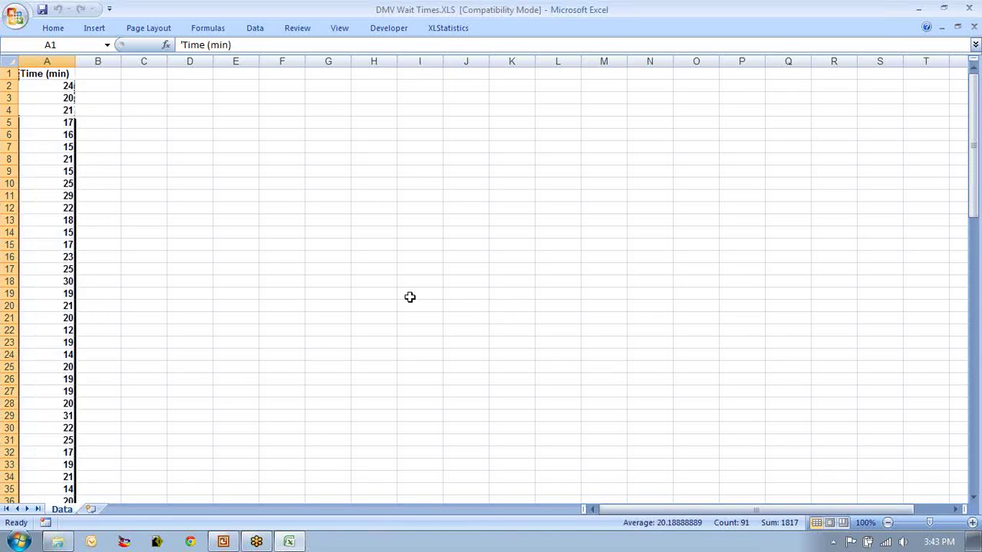
{"action": "left_click", "coordinate": [409, 296]}
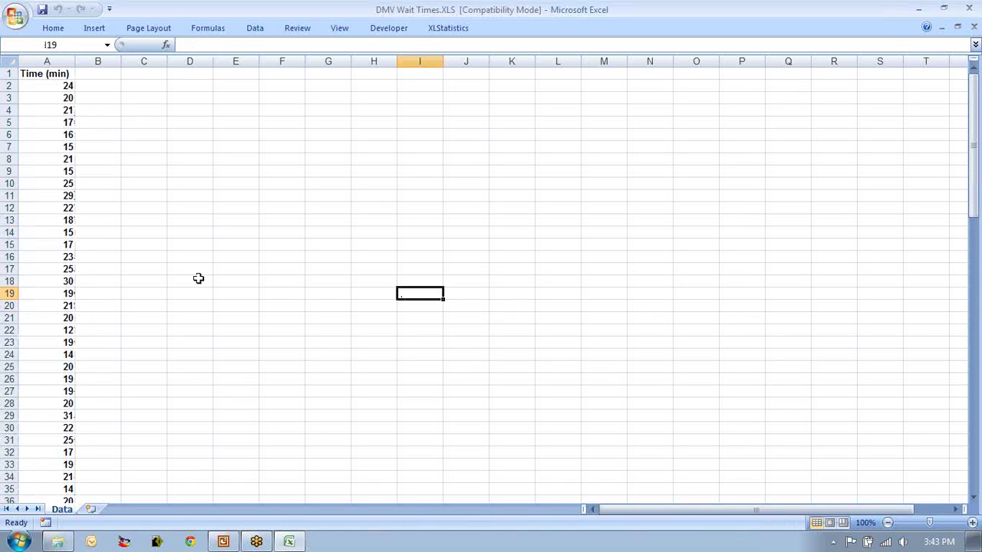
{"action": "left_click", "coordinate": [975, 27]}
{"action": "left_click", "coordinate": [496, 309]}
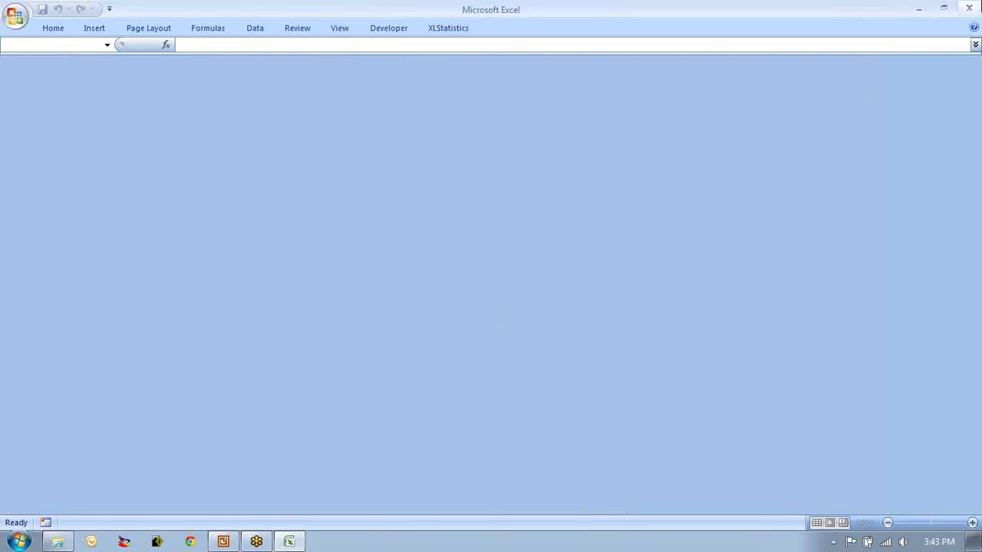
{"action": "left_click", "coordinate": [969, 8]}
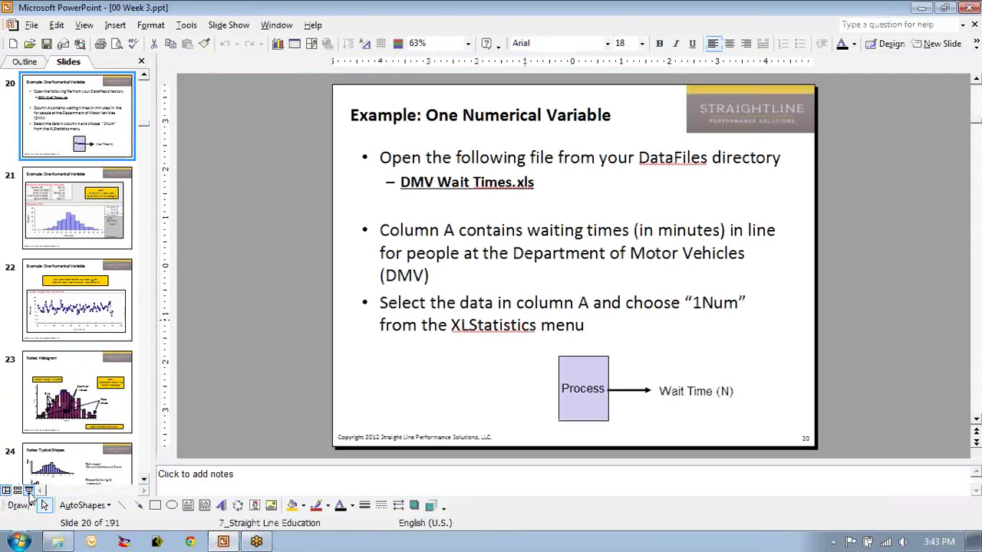
Start the slide show of 00 Week 3.ppt in PowerPoint from slide 20, Example: One Numerical Variable.
{"action": "left_click", "coordinate": [34, 501]}
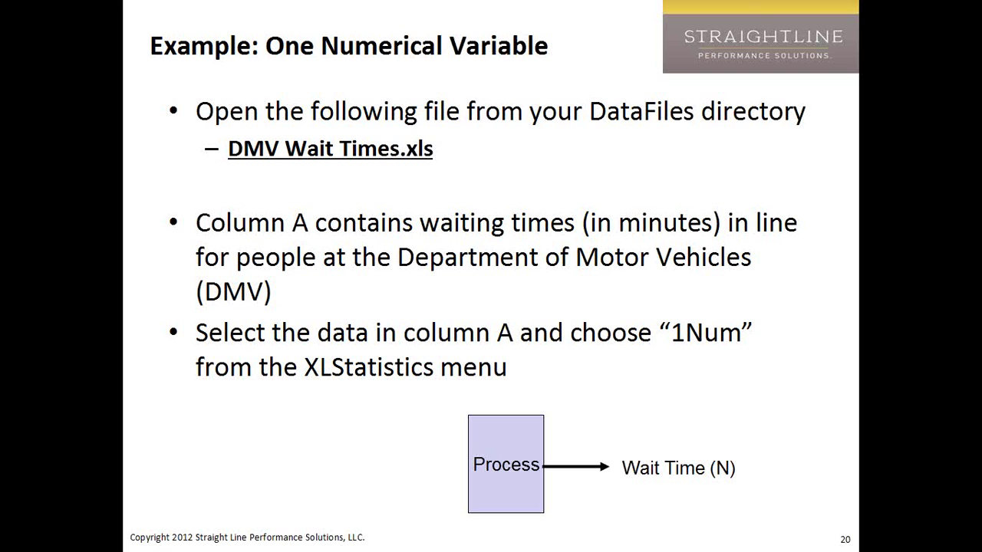